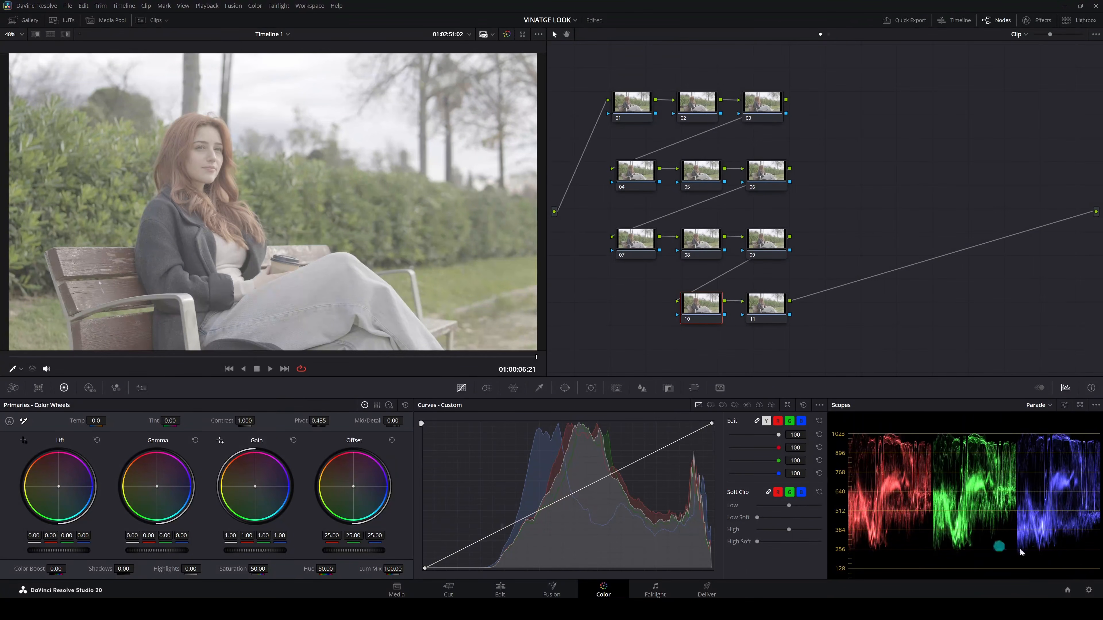
Check the timeline and output color spaces in the project's color management settings.
{"action": "left_click", "coordinate": [1089, 590]}
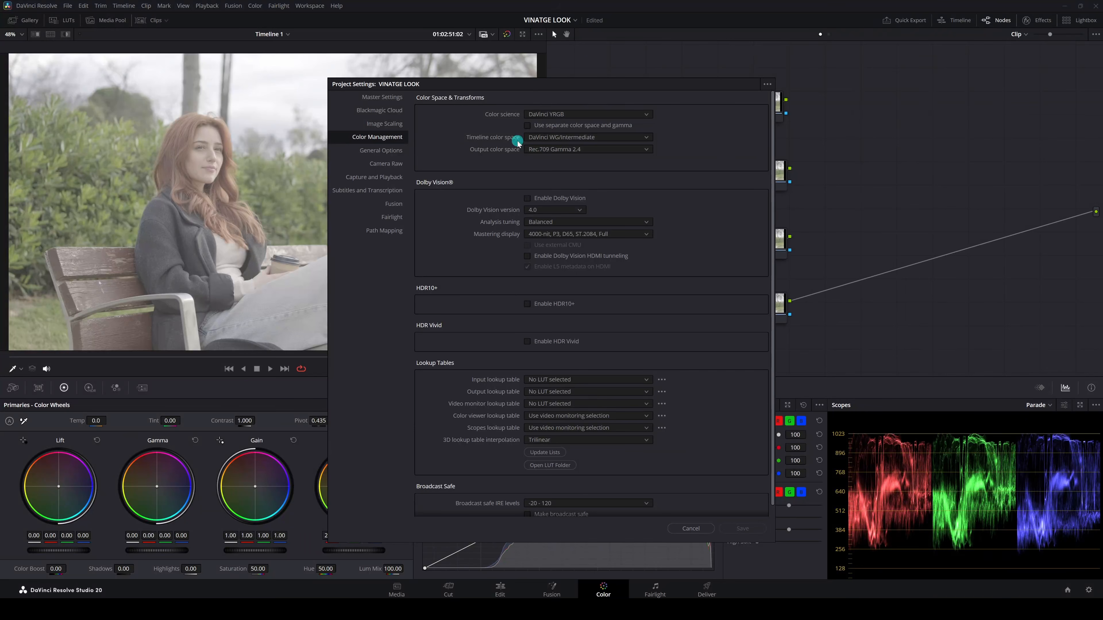
{"action": "left_click", "coordinate": [690, 528]}
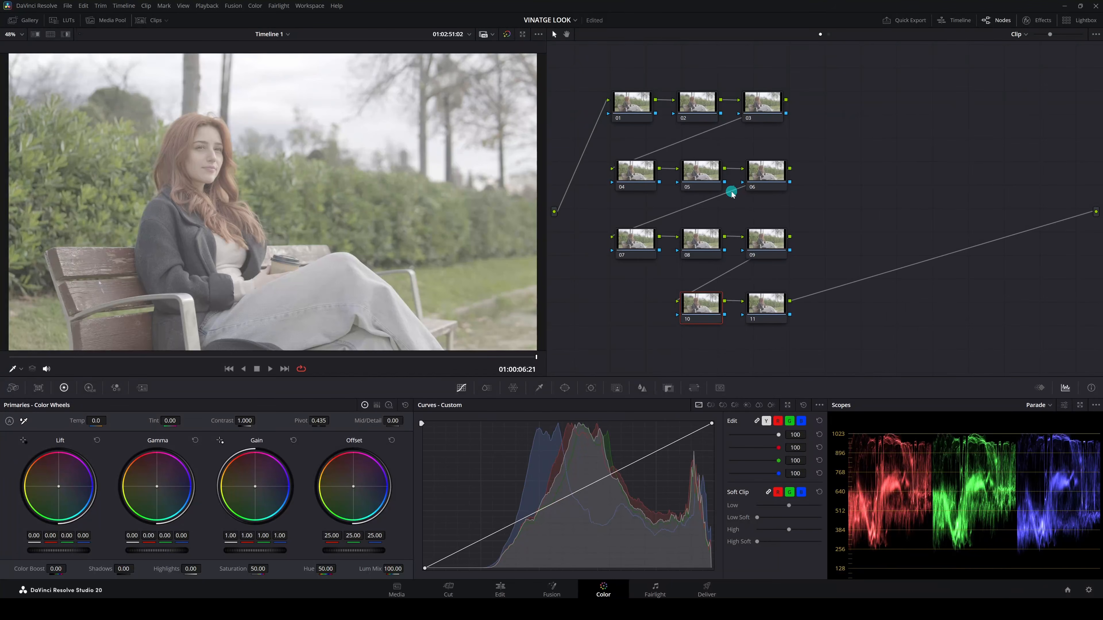
Label node 01 as IDT, node 10 as ODT and node 11 as LOOK LUT.
{"action": "left_click", "coordinate": [634, 105]}
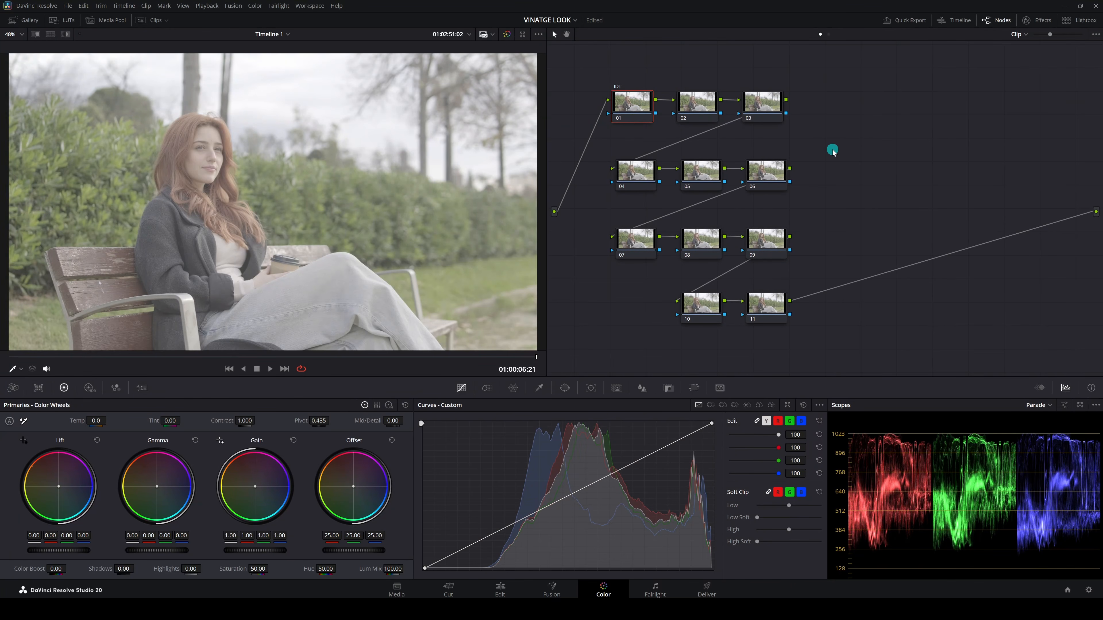
{"action": "left_click", "coordinate": [707, 309]}
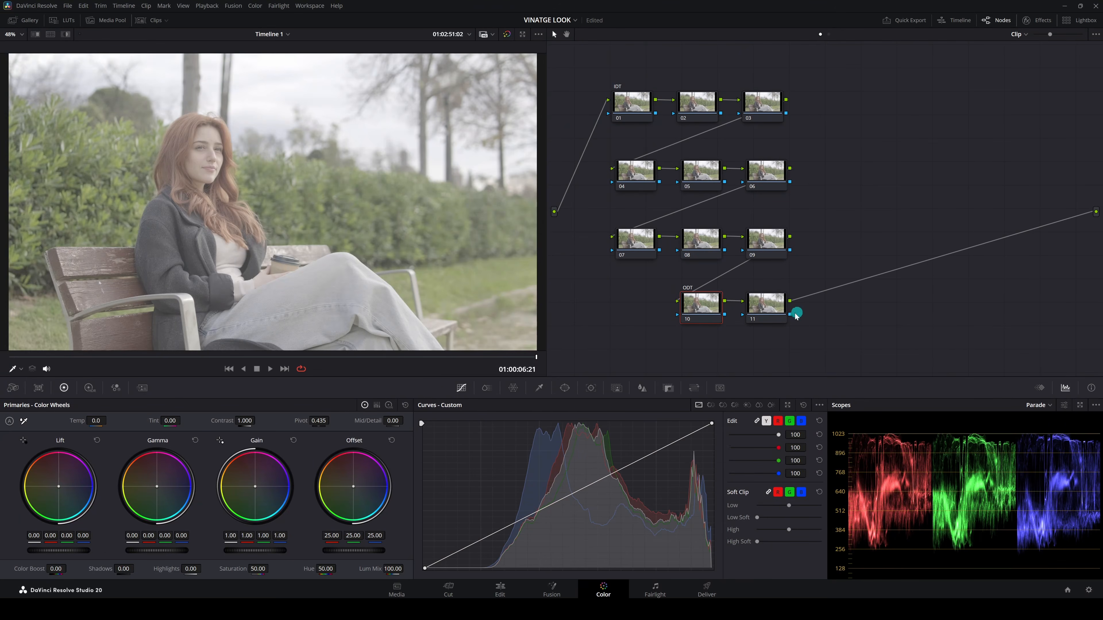
{"action": "left_click", "coordinate": [770, 310]}
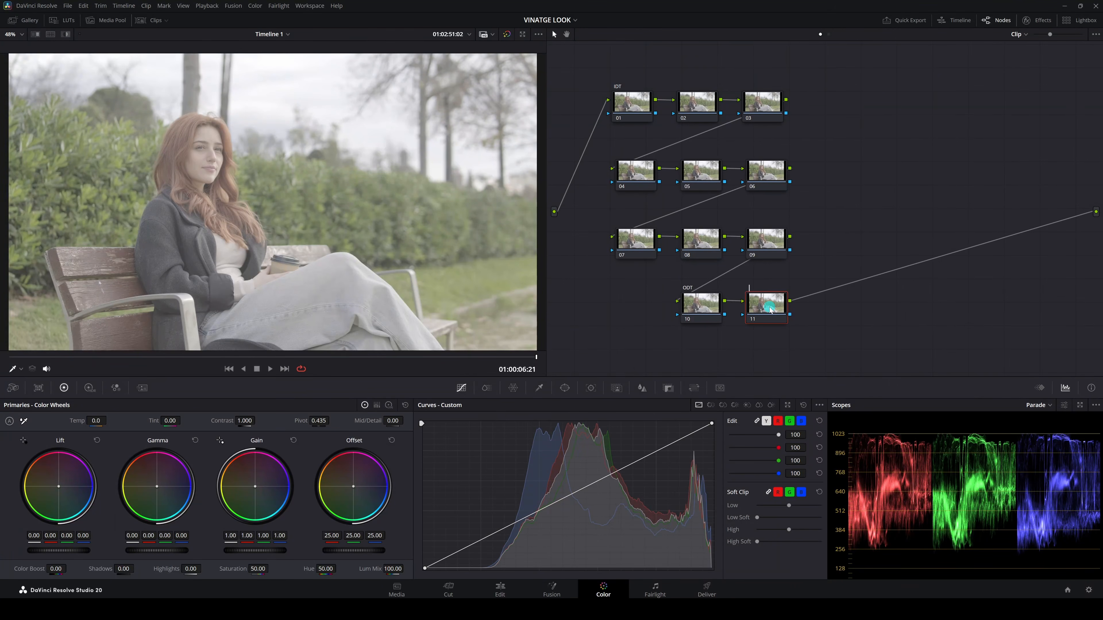
{"action": "type", "text": "LOOK LUT"}
{"action": "left_click", "coordinate": [814, 343]}
Label node 02 as ecpo, node 03 as con and node 04 as depth map.
{"action": "left_click", "coordinate": [699, 109]}
{"action": "key", "text": "F2"}
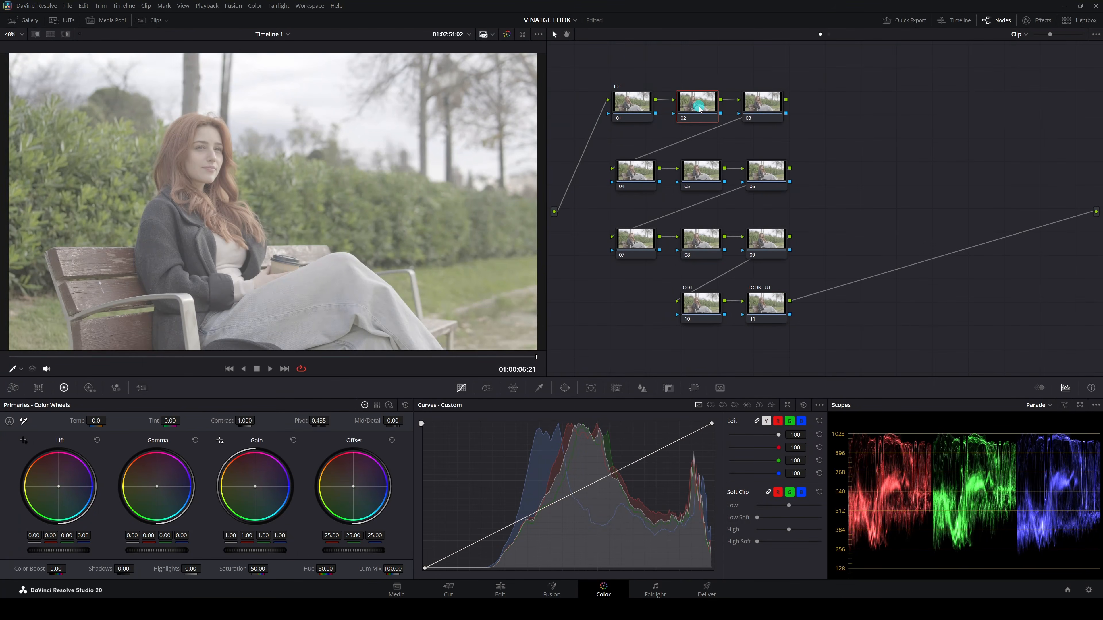
{"action": "left_click", "coordinate": [764, 105]}
{"action": "left_click", "coordinate": [632, 183]}
{"action": "type", "text": "depth map"}
Replace node 05 with an outside node that takes its key from the depth map node.
{"action": "left_click", "coordinate": [704, 176]}
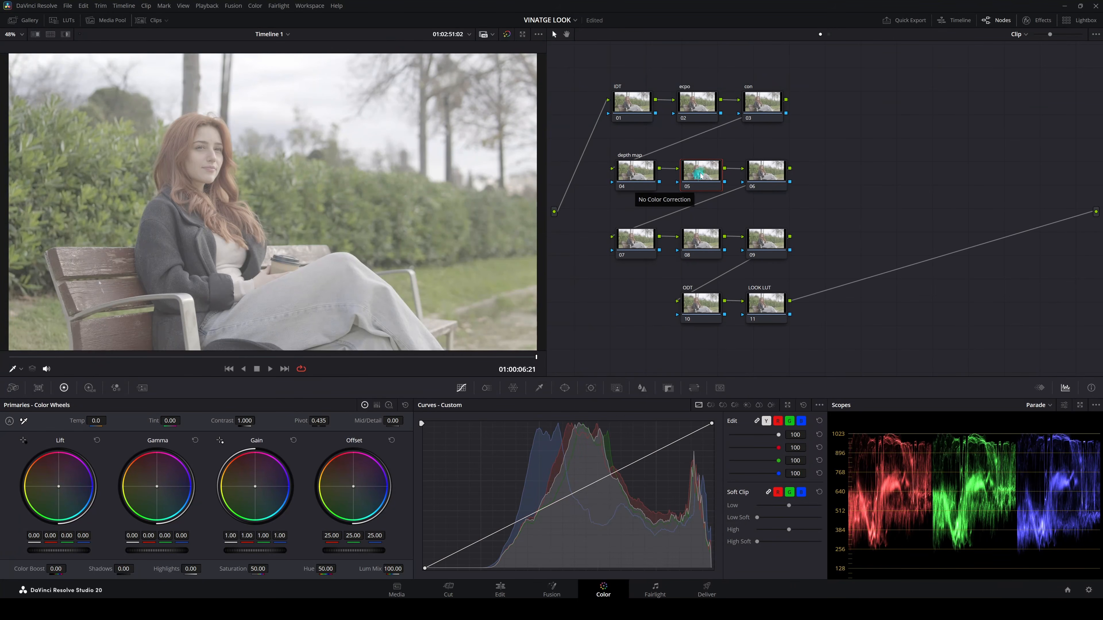
{"action": "left_click_drag", "start_coordinate": [701, 176], "coordinate": [676, 181]}
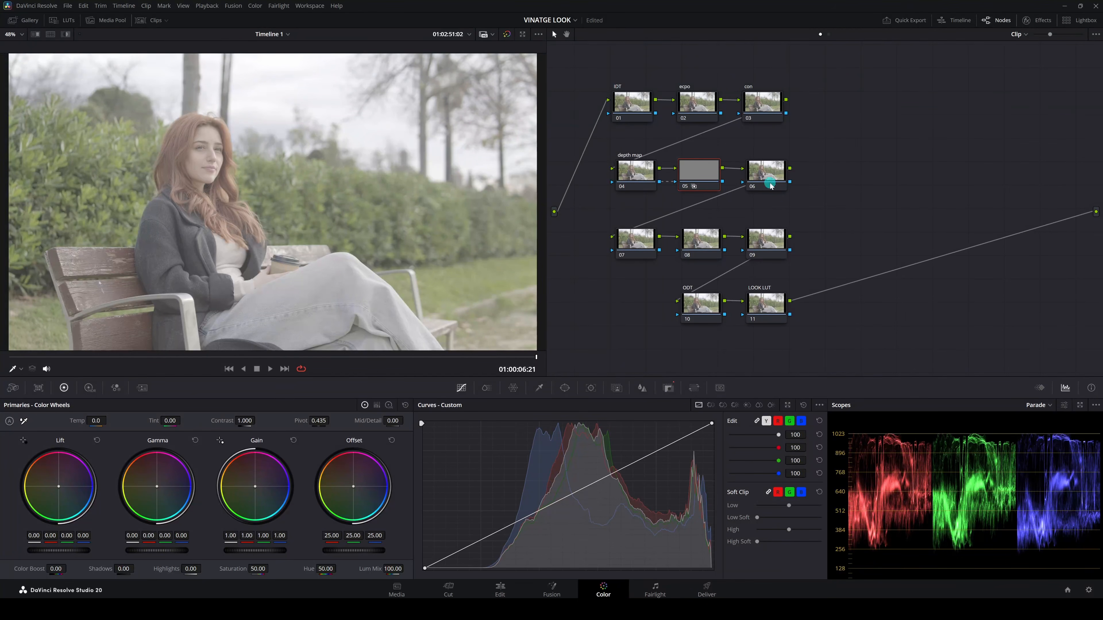
Label node 06 as PW and node 07 as FILM LOOK.
{"action": "left_click", "coordinate": [766, 176]}
{"action": "type", "text": "PW"}
{"action": "left_click", "coordinate": [641, 247]}
{"action": "type", "text": "ILM LOOK"}
Label node 08 as sharp and node 09 as tilt shift.
{"action": "left_click", "coordinate": [710, 248]}
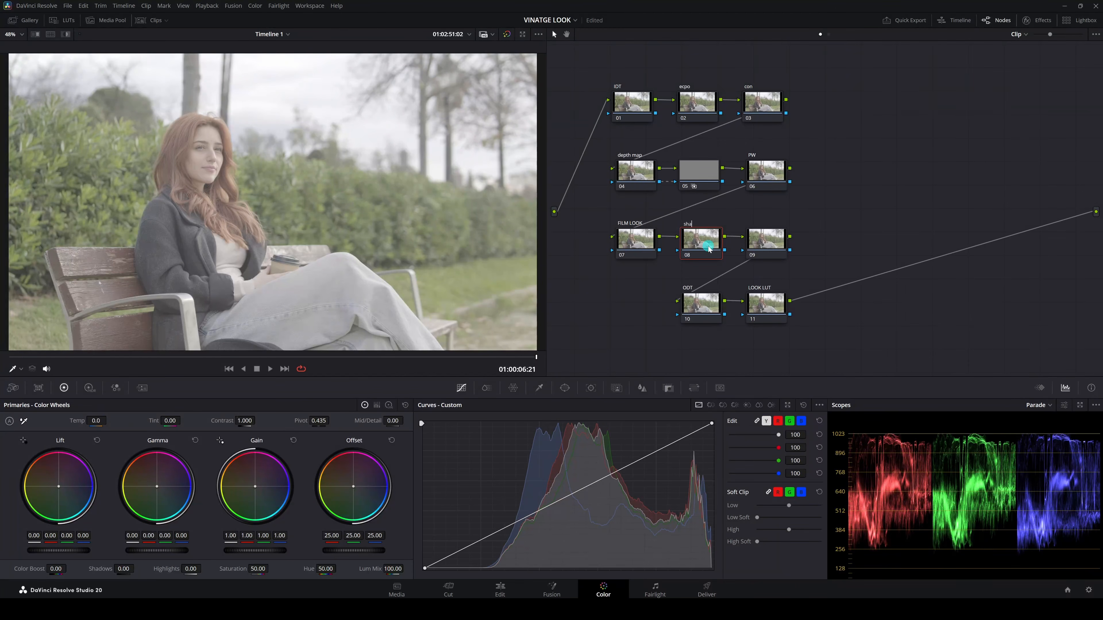
{"action": "left_click", "coordinate": [766, 238]}
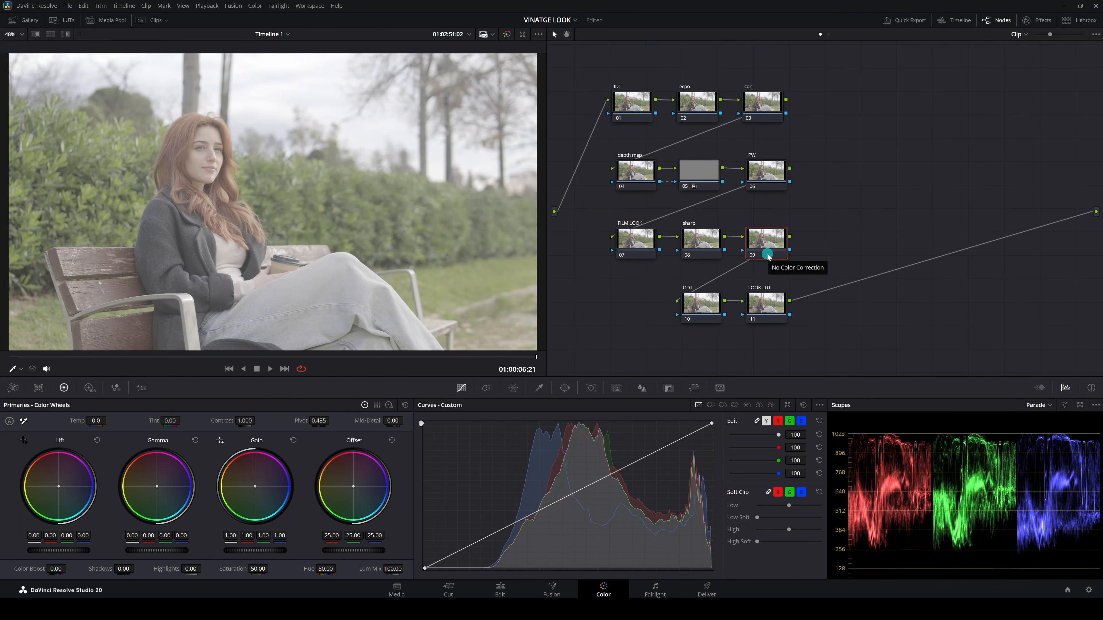
{"action": "key", "text": "F2"}
{"action": "type", "text": "til"}
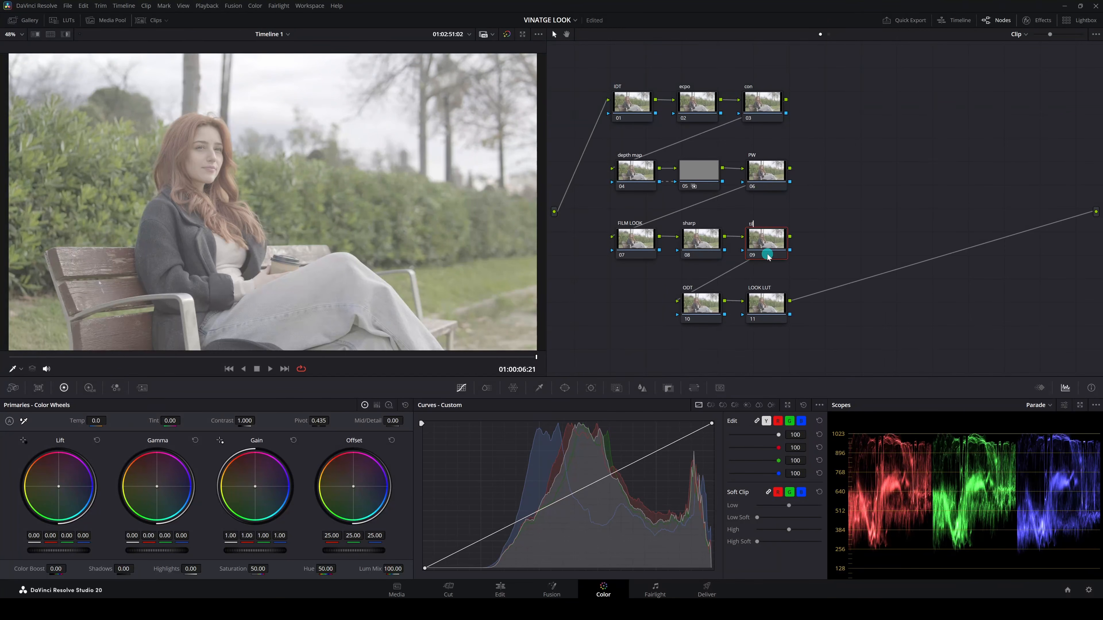
{"action": "type", "text": "t shift"}
{"action": "key", "text": "Return"}
Select all the nodes and shift the whole node tree slightly to the right as one group.
{"action": "left_click_drag", "start_coordinate": [591, 66], "coordinate": [881, 374]}
{"action": "left_click_drag", "start_coordinate": [633, 105], "coordinate": [649, 103]}
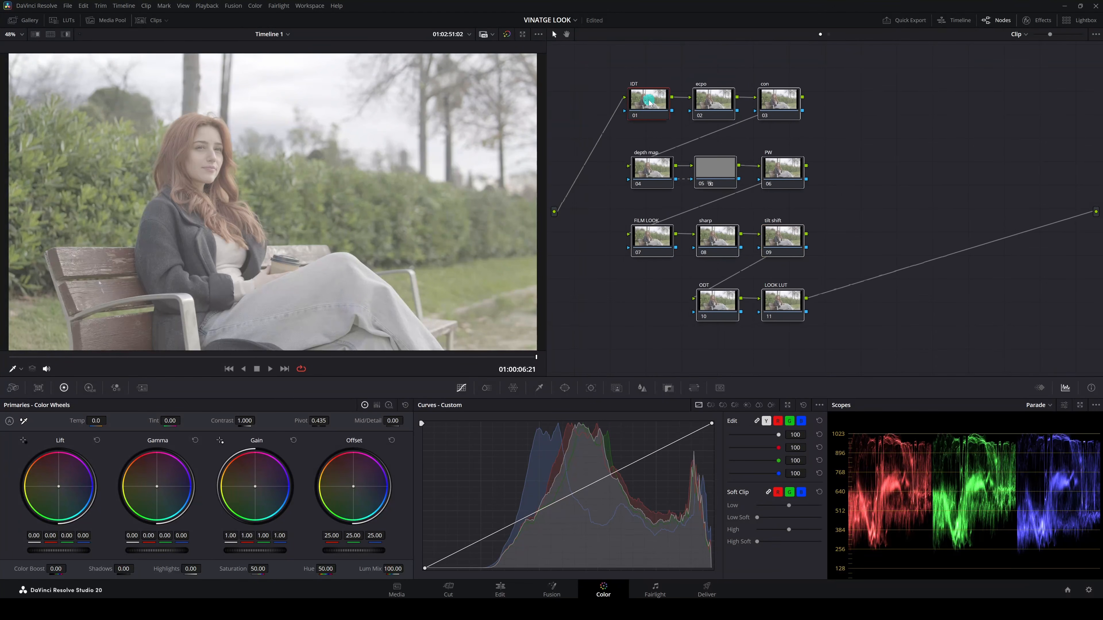
{"action": "left_click", "coordinate": [847, 187]}
{"action": "left_click", "coordinate": [809, 198]}
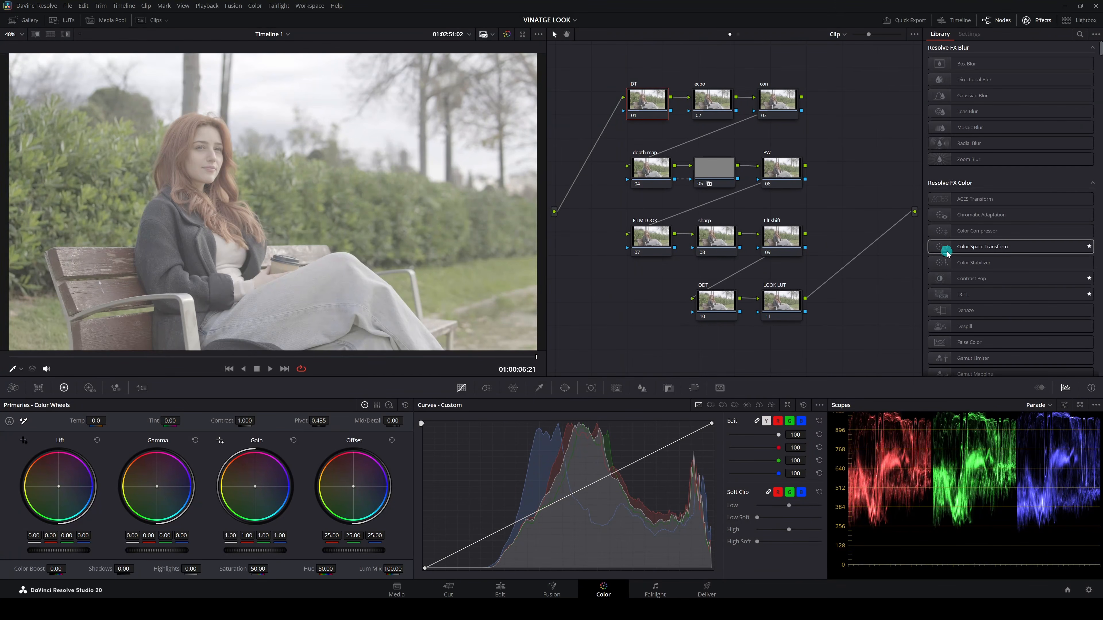
Apply a Color Space Transform to the IDT node with input color space ARRI Wide Gamut 3 and input gamma Fujifilm F-Log.
{"action": "left_click_drag", "start_coordinate": [948, 254], "coordinate": [638, 107]}
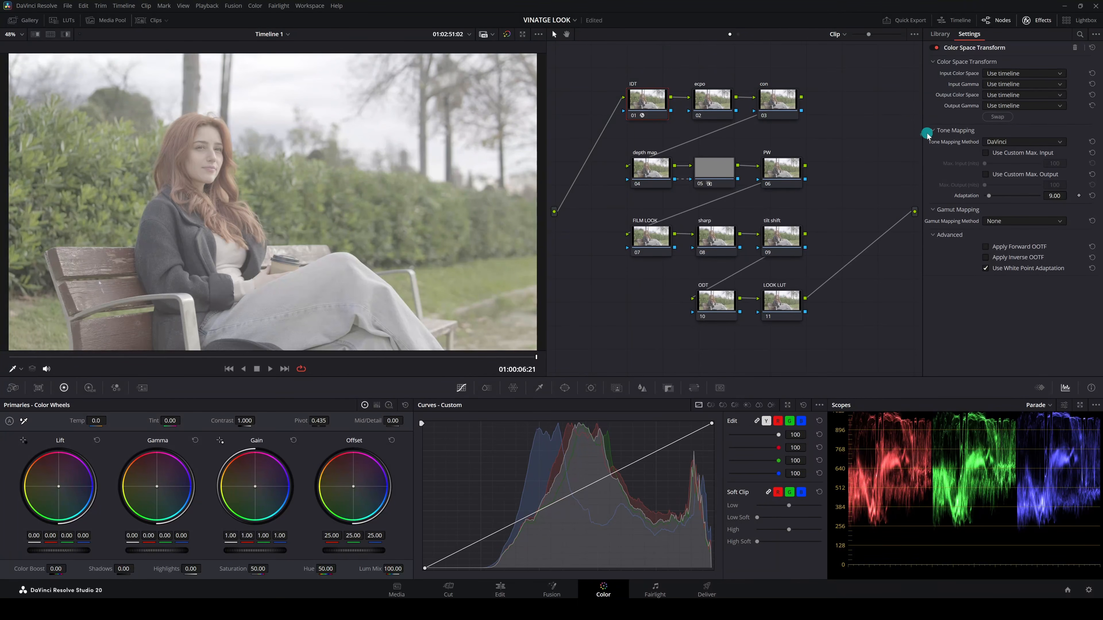
{"action": "left_click", "coordinate": [1021, 76]}
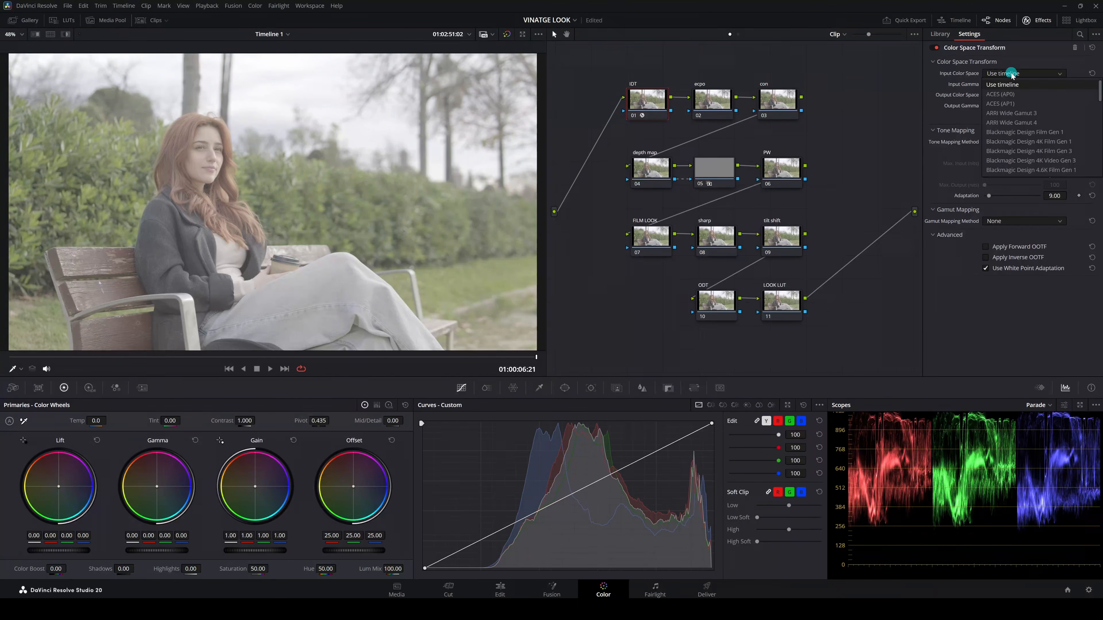
{"action": "left_click", "coordinate": [1023, 115]}
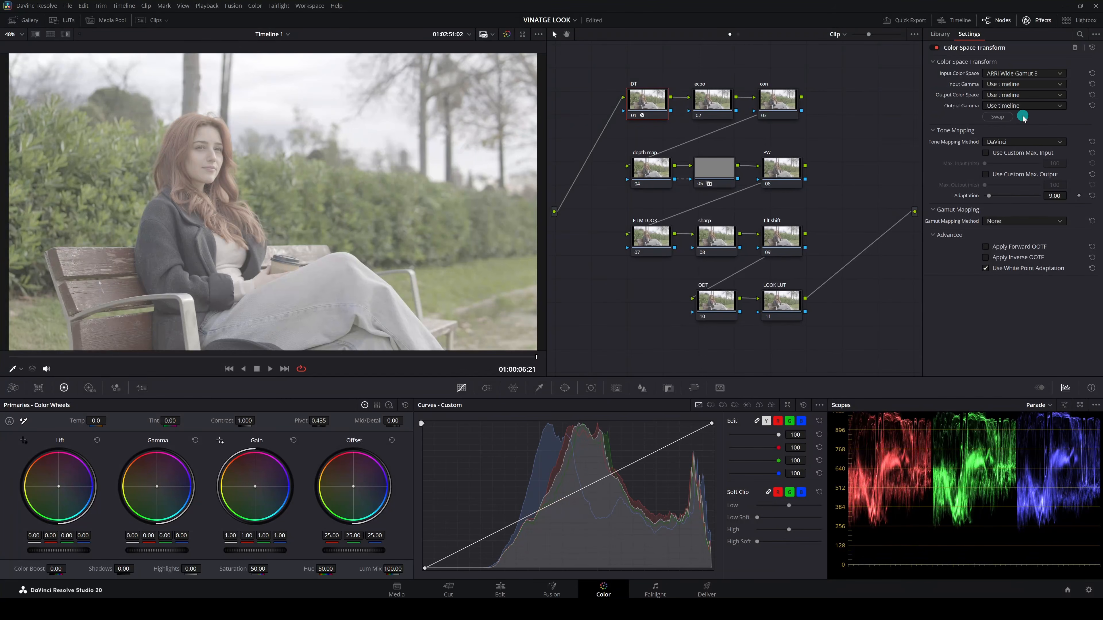
{"action": "left_click", "coordinate": [997, 85]}
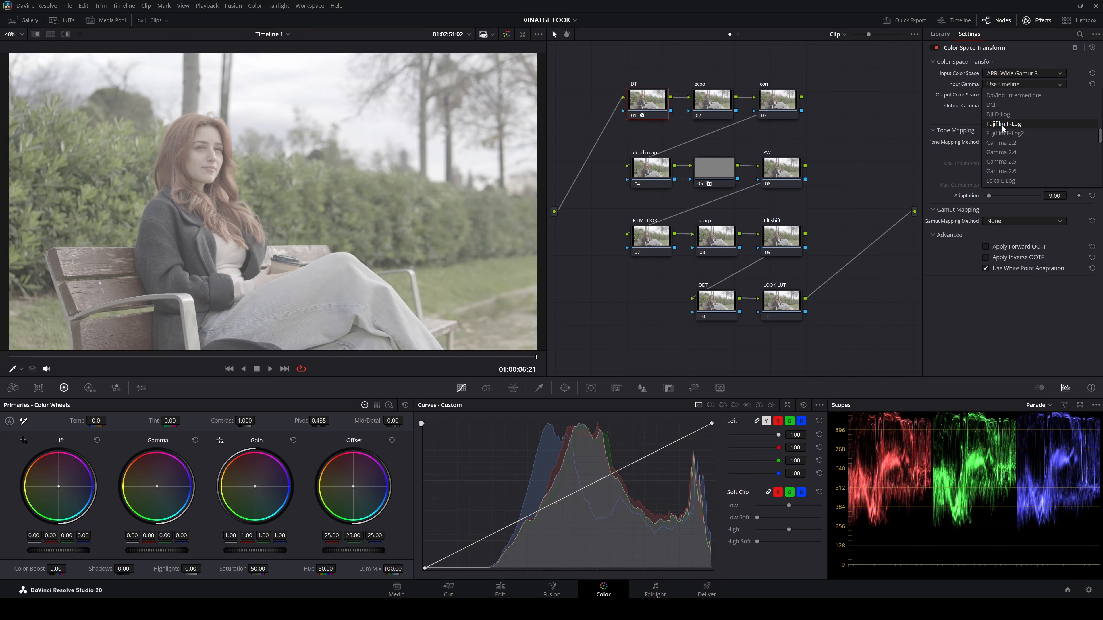
{"action": "left_click", "coordinate": [1002, 125]}
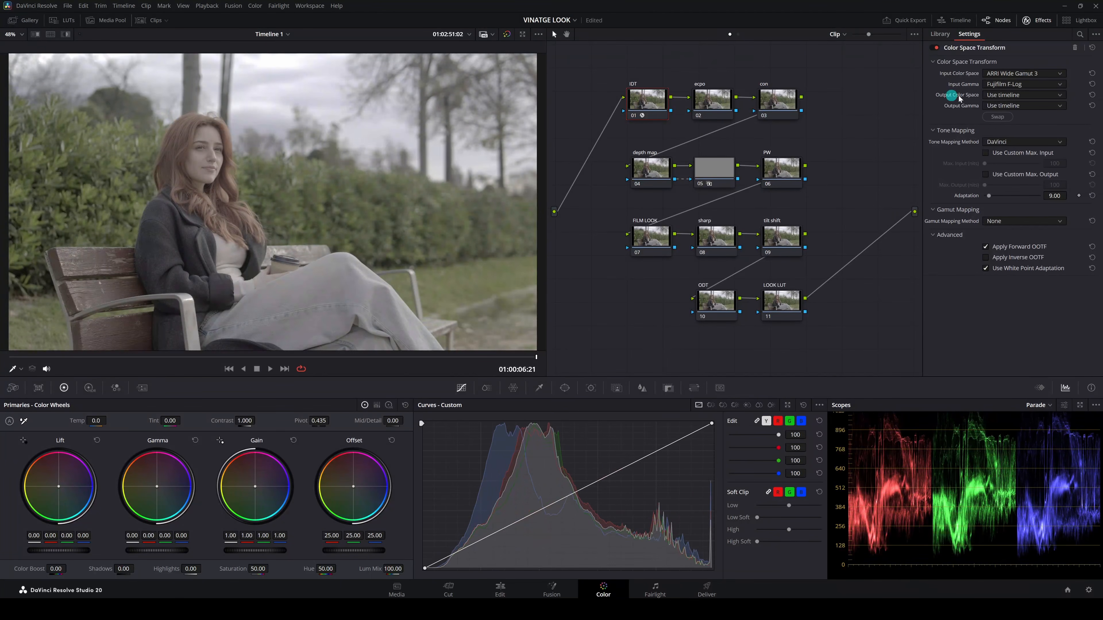
Set the IDT transform's output color space to DaVinci Wide Gamut and its output gamma to DaVinci Intermediate.
{"action": "left_click", "coordinate": [1004, 95]}
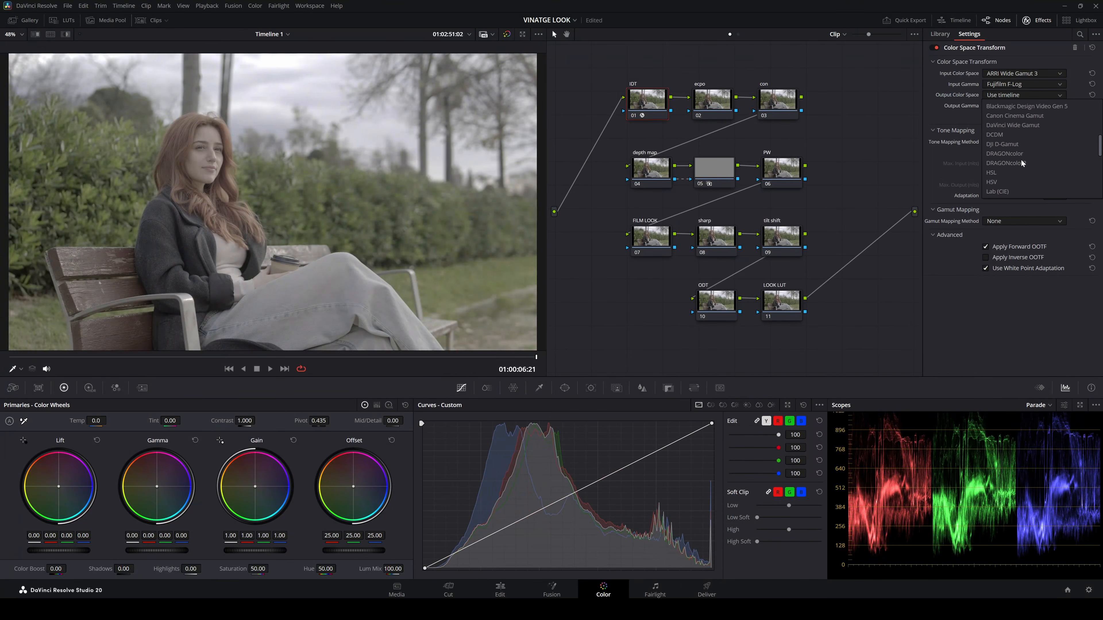
{"action": "left_click", "coordinate": [1015, 126]}
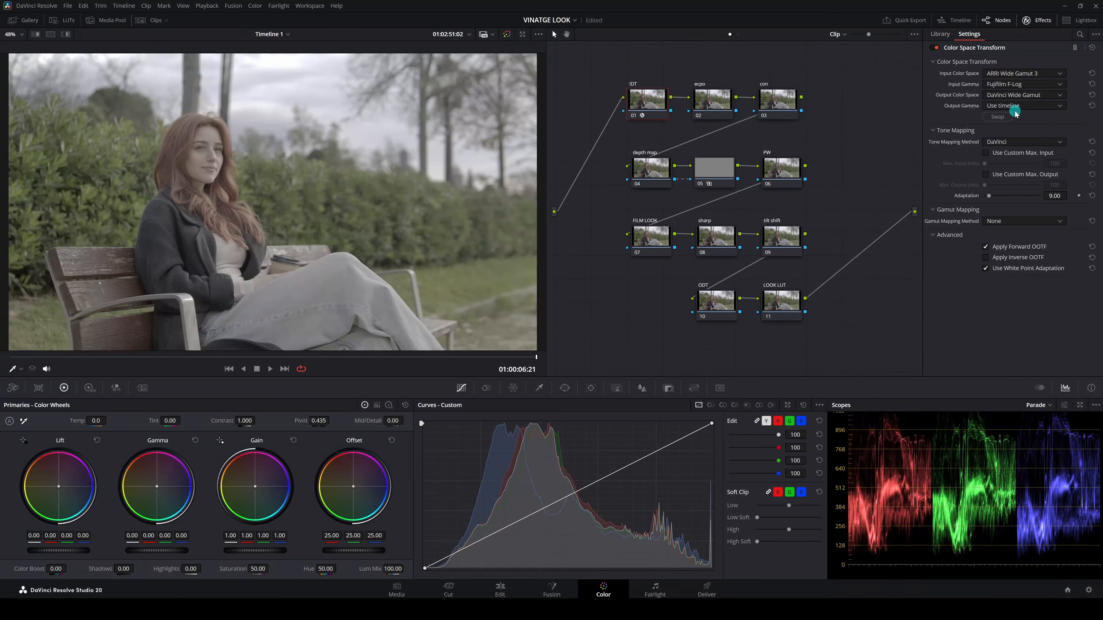
{"action": "left_click", "coordinate": [1015, 109]}
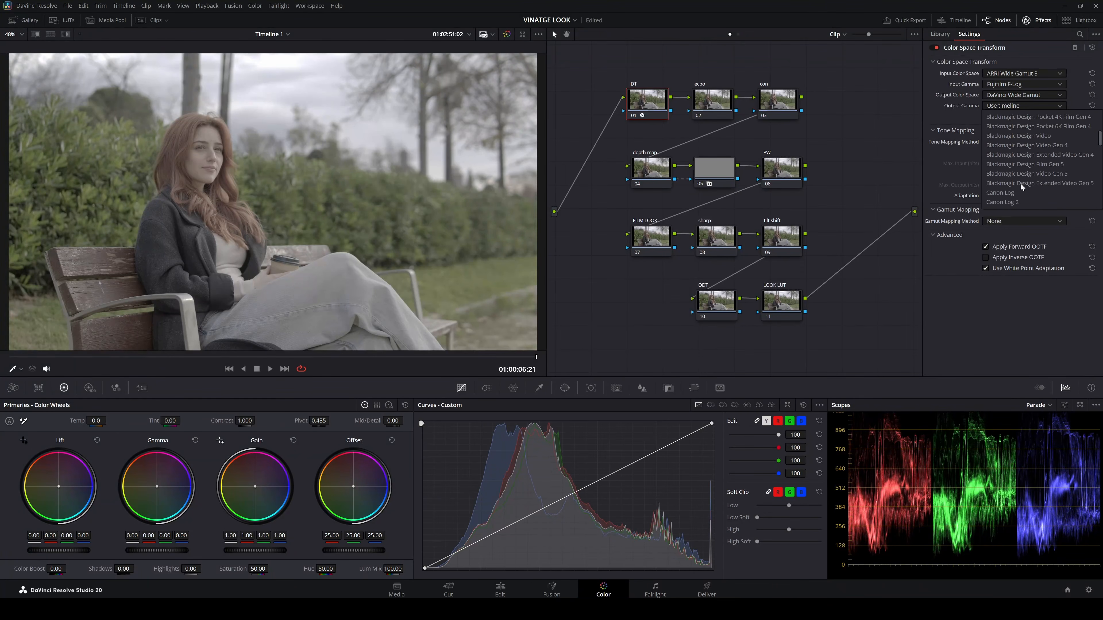
{"action": "left_click", "coordinate": [1021, 176]}
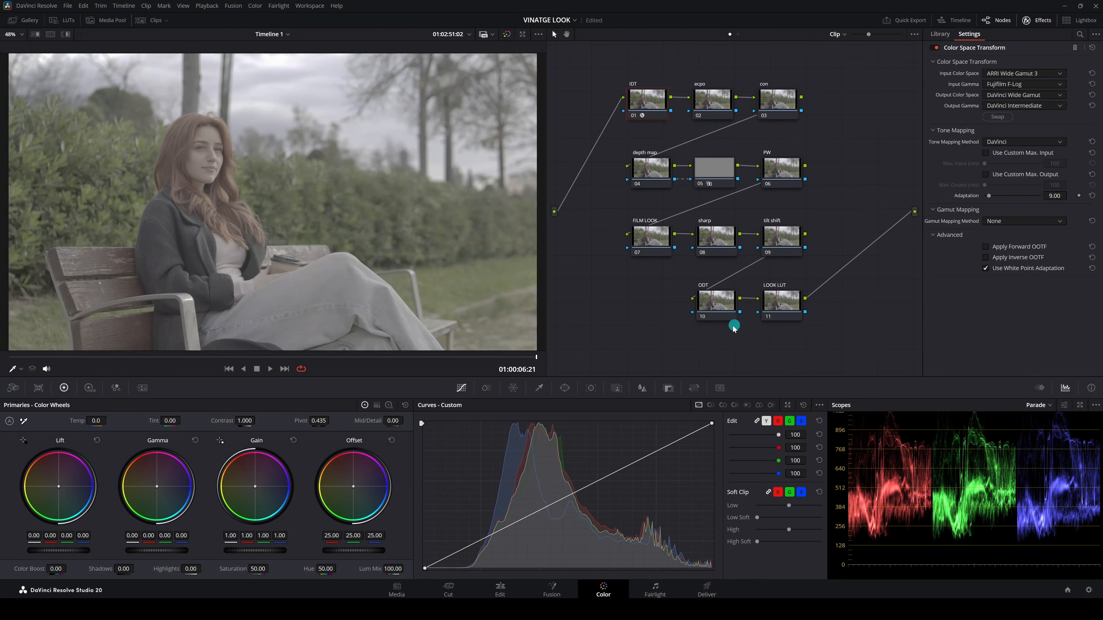
Copy the IDT node's Color Space Transform onto node 10 and swap its input and output settings.
{"action": "left_click", "coordinate": [713, 302]}
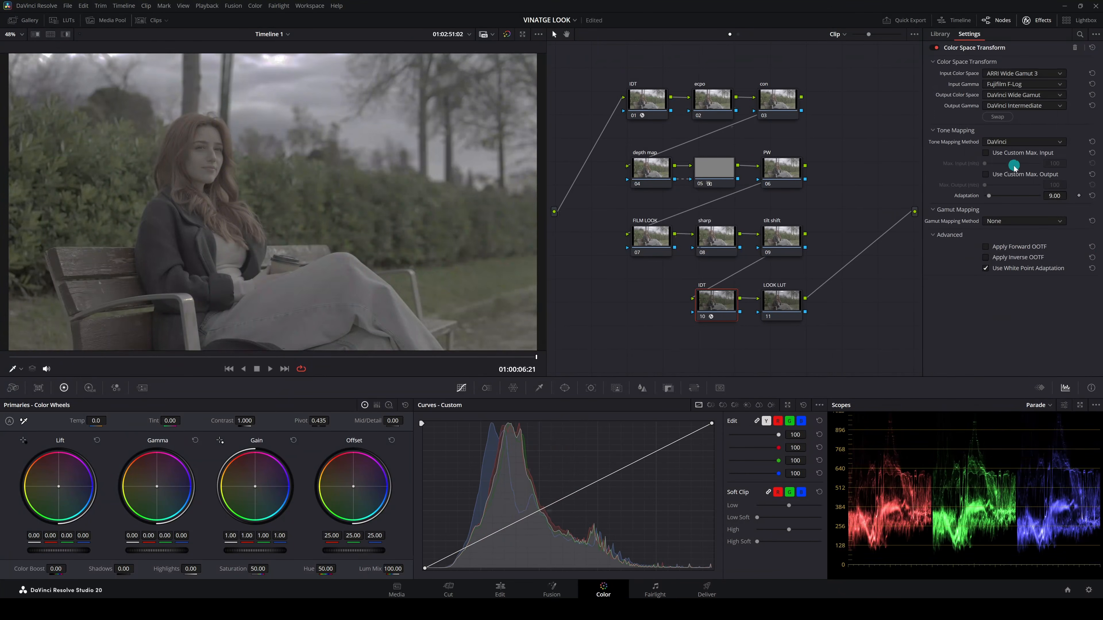
{"action": "left_click", "coordinate": [998, 117]}
{"action": "left_click", "coordinate": [996, 118]}
{"action": "left_click", "coordinate": [998, 119]}
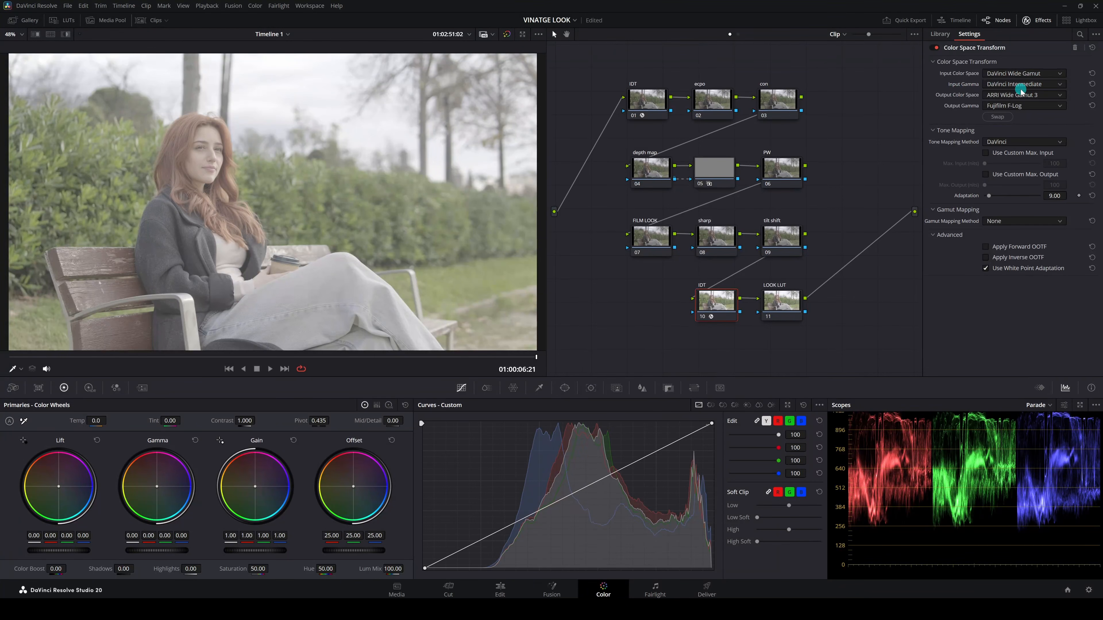
Set node 10's output color space to Rec.709 and change its output gamma from Fujifilm F-Log.
{"action": "left_click", "coordinate": [1002, 96]}
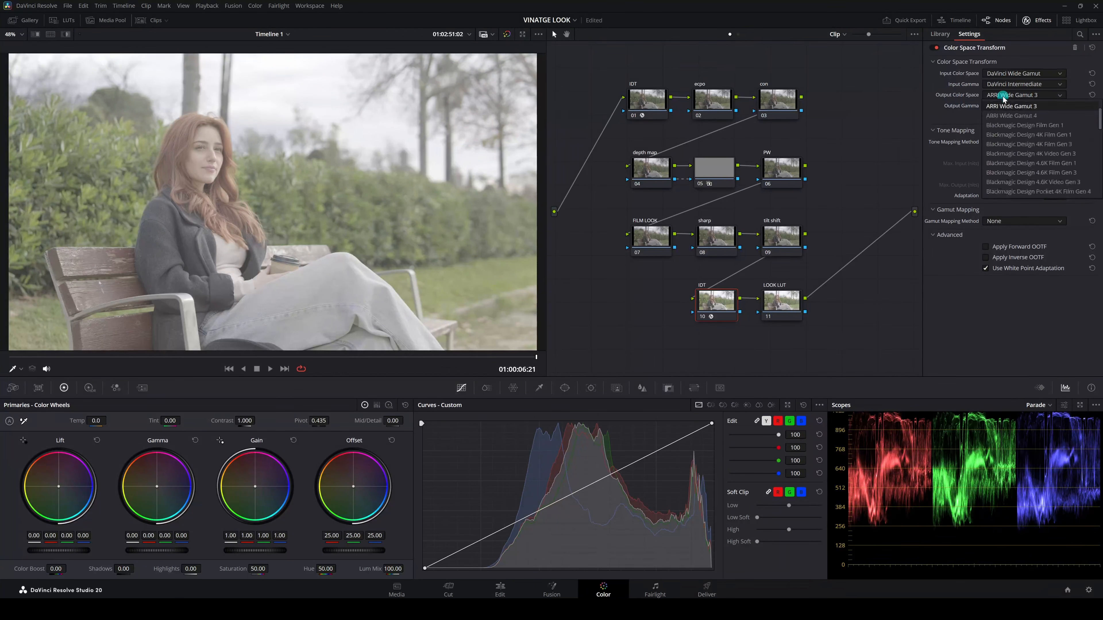
{"action": "scroll", "coordinate": [1032, 173], "scroll_direction": "down", "scroll_amount": 3}
{"action": "left_click", "coordinate": [1008, 182]}
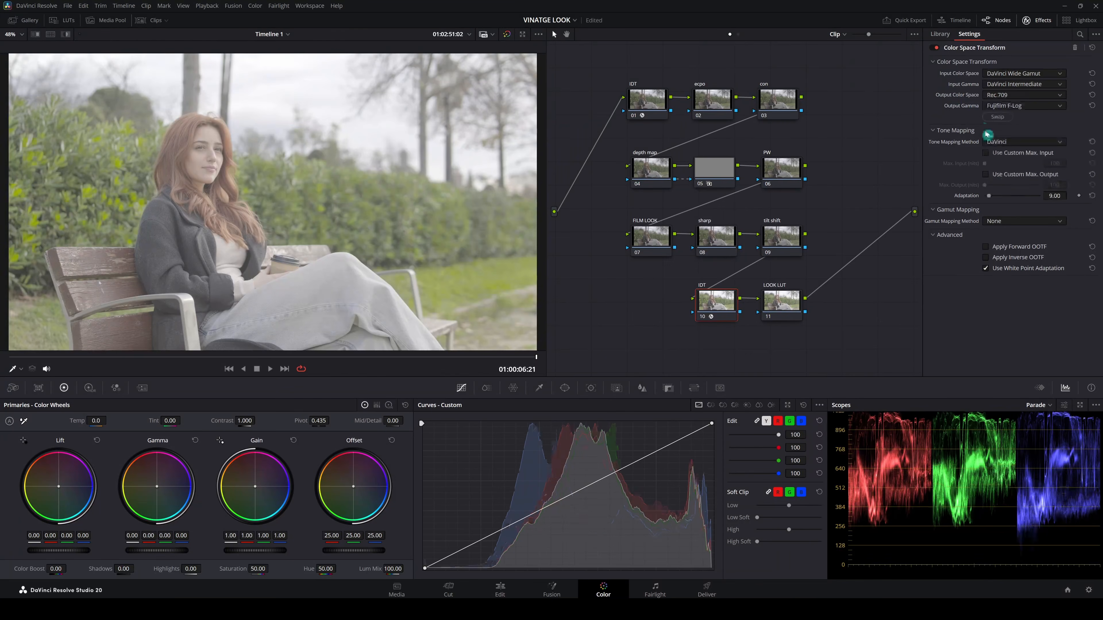
{"action": "left_click", "coordinate": [1003, 106]}
{"action": "scroll", "coordinate": [1013, 187], "scroll_direction": "down", "scroll_amount": 2}
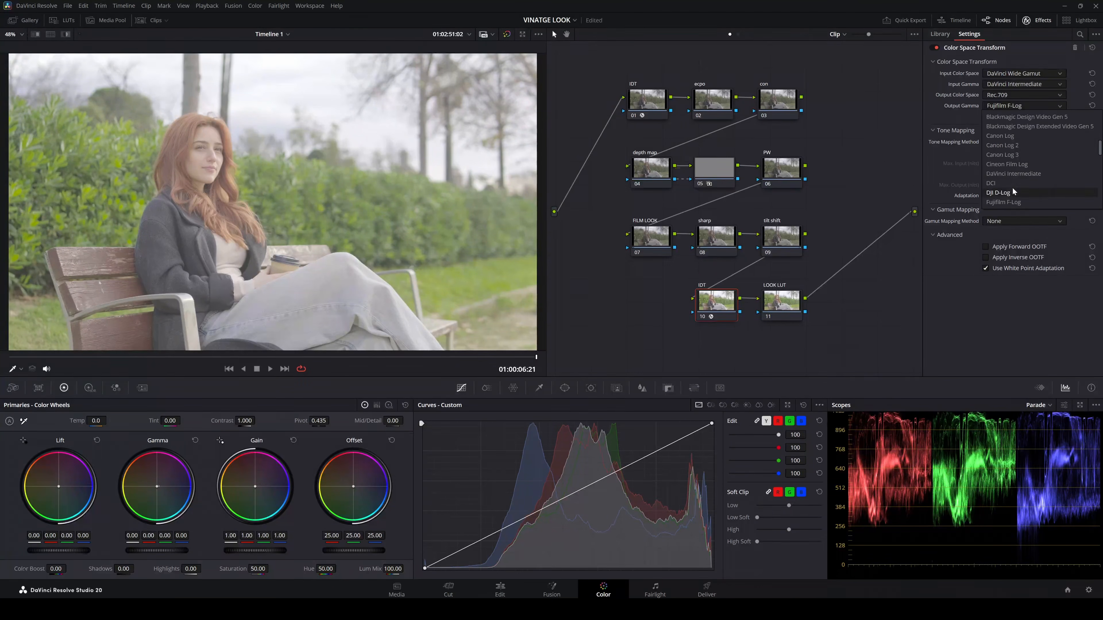
{"action": "left_click", "coordinate": [1013, 187]}
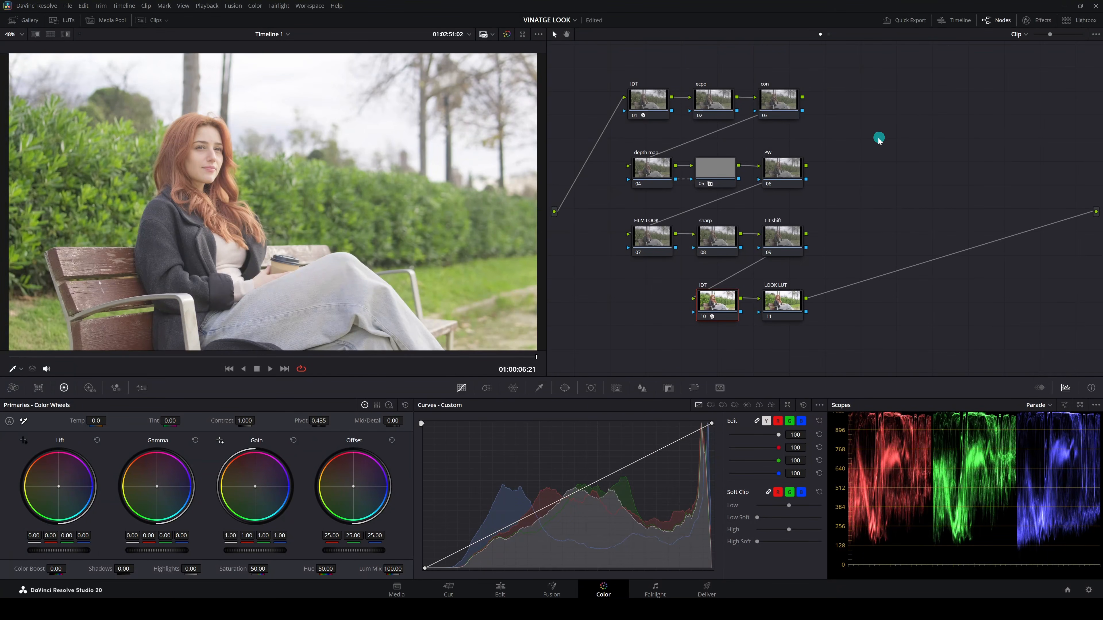
Lower the HDR global exposure to -1.92 on node 02 and compare the image with the node disabled and enabled.
{"action": "scroll", "coordinate": [368, 211], "scroll_direction": "down", "scroll_amount": 1}
{"action": "scroll", "coordinate": [369, 211], "scroll_direction": "up", "scroll_amount": 1}
{"action": "left_click", "coordinate": [705, 97]}
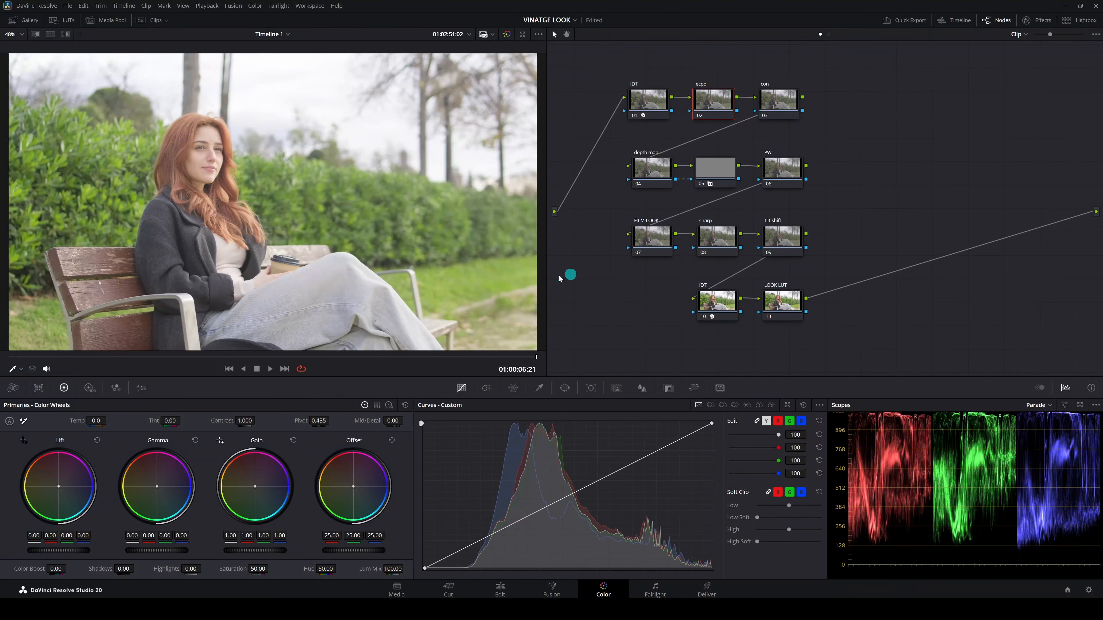
{"action": "left_click", "coordinate": [88, 389]}
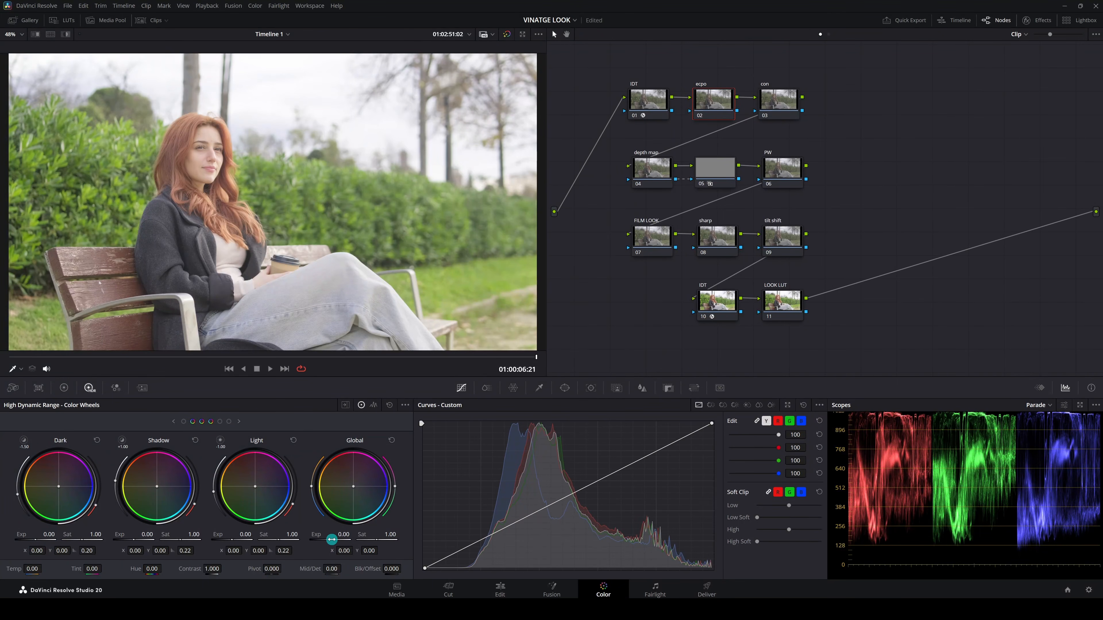
{"action": "left_click_drag", "start_coordinate": [331, 539], "coordinate": [527, 311]}
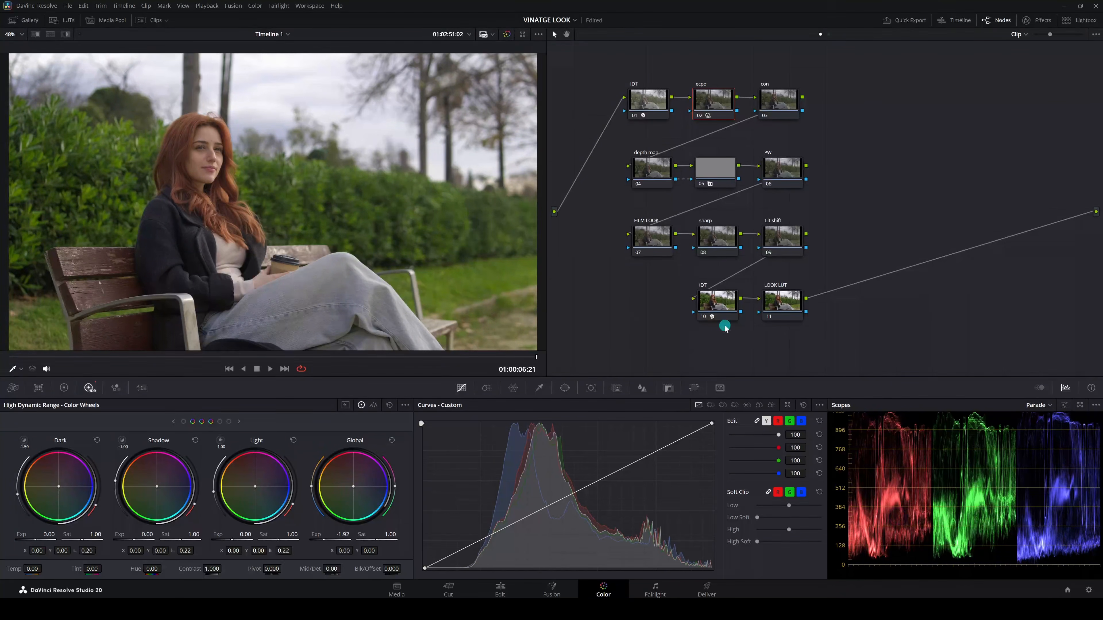
{"action": "left_click", "coordinate": [699, 116]}
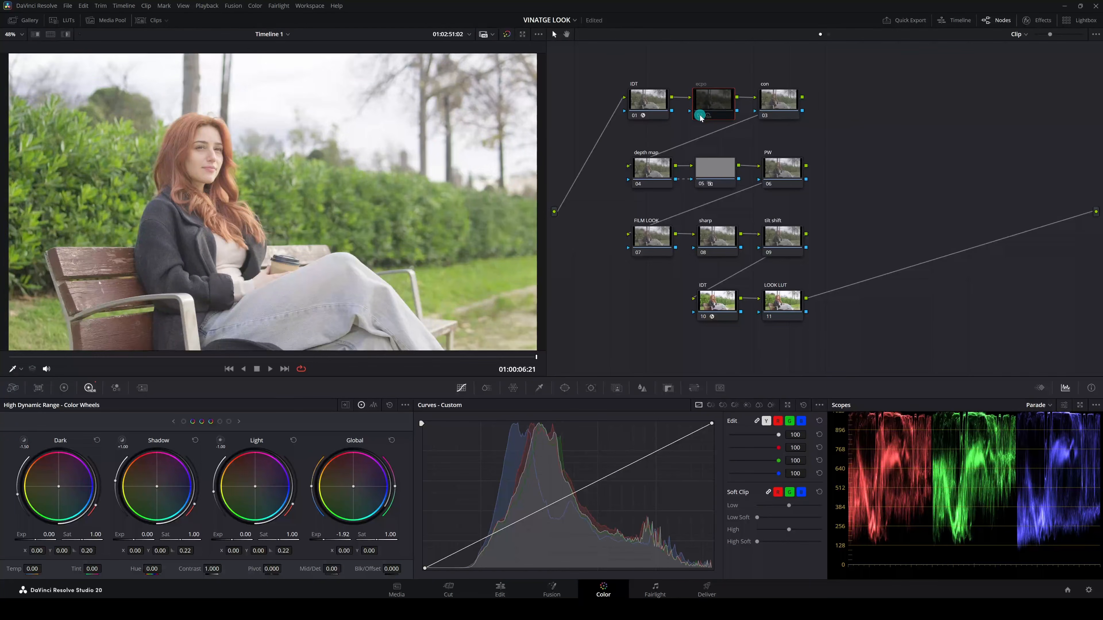
{"action": "left_click", "coordinate": [700, 116]}
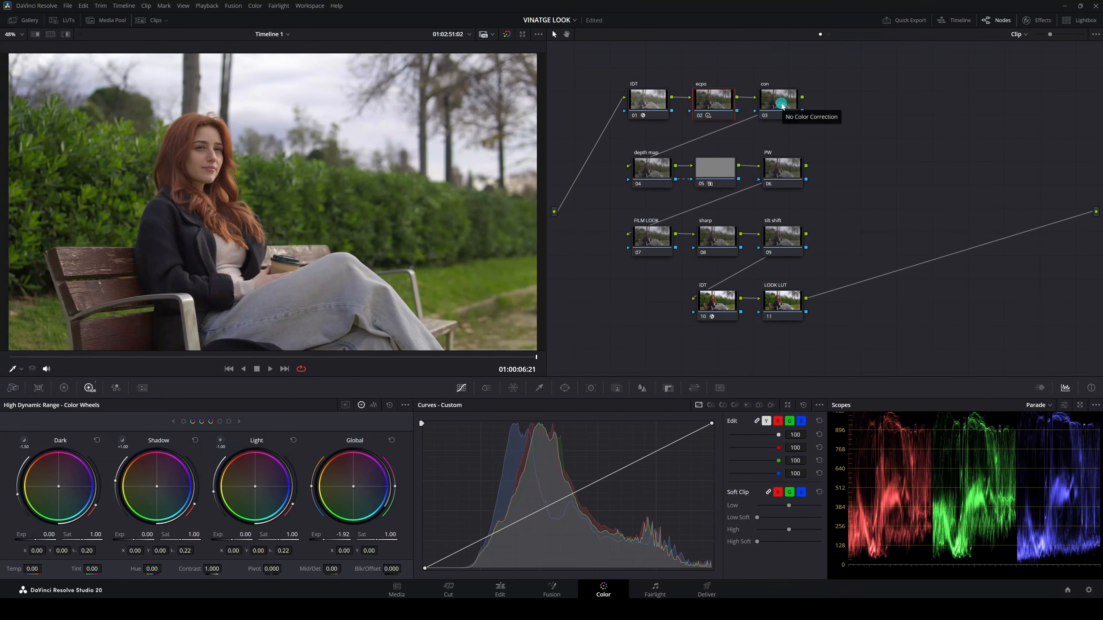
Raise the contrast of the con node to 1.124 and lower its pivot to 0.225.
{"action": "left_click", "coordinate": [781, 104]}
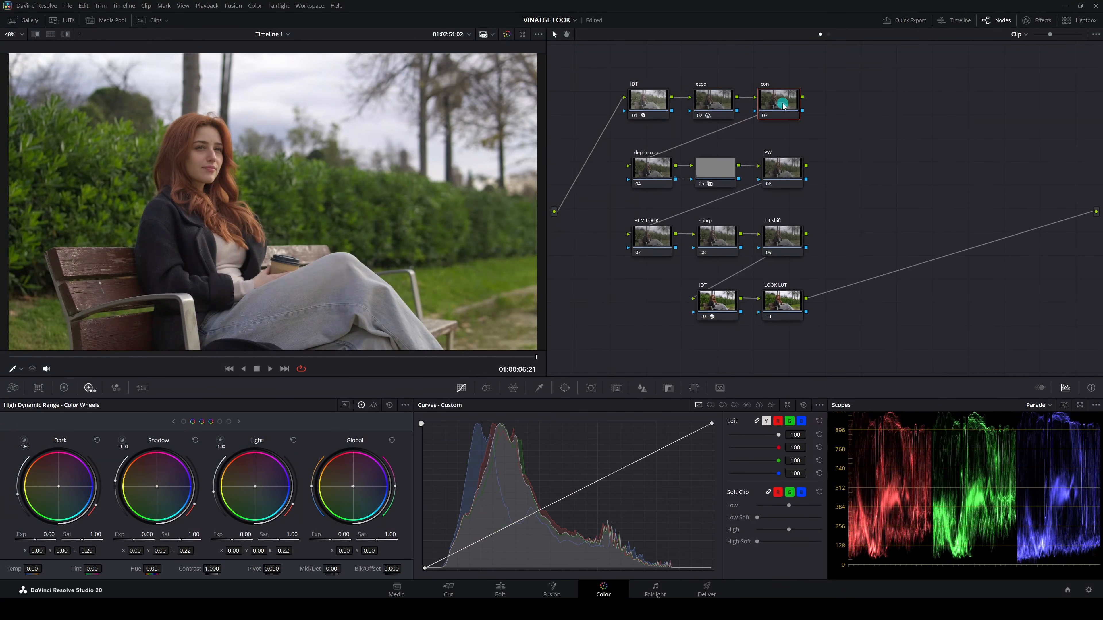
{"action": "left_click", "coordinate": [64, 387]}
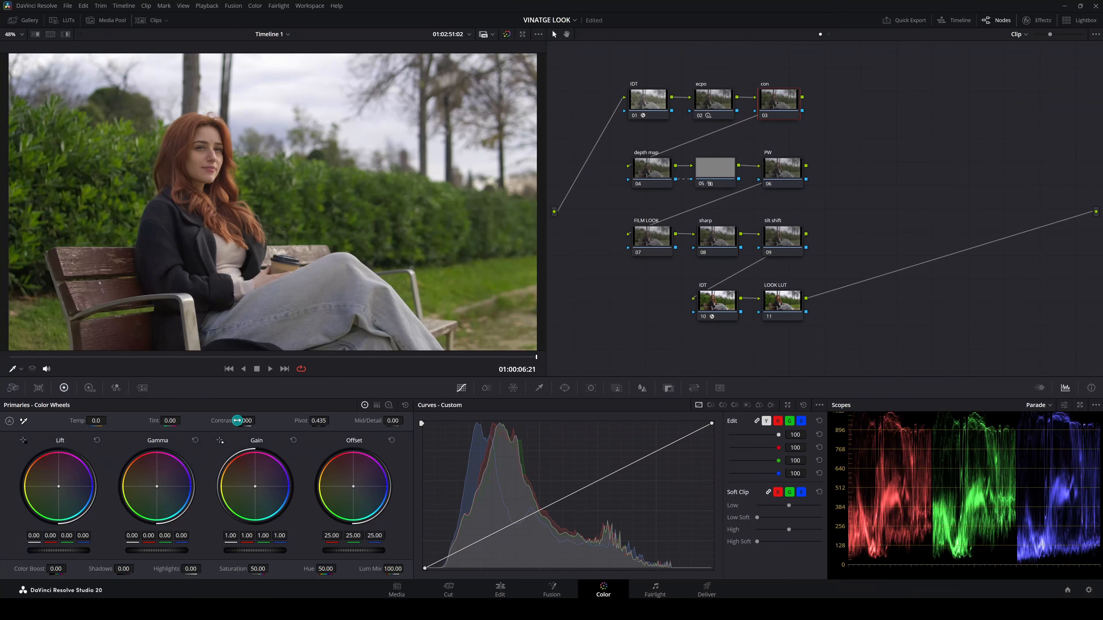
{"action": "left_click_drag", "start_coordinate": [237, 421], "coordinate": [264, 423]}
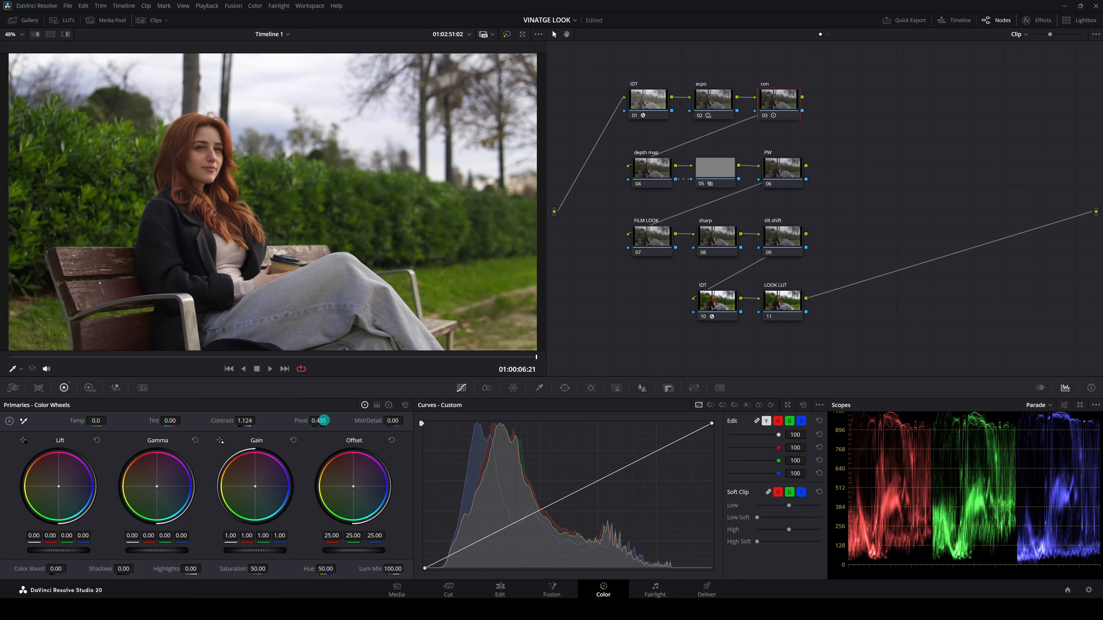
{"action": "left_click_drag", "start_coordinate": [323, 420], "coordinate": [279, 419]}
{"action": "scroll", "coordinate": [290, 230], "scroll_direction": "down", "scroll_amount": 1}
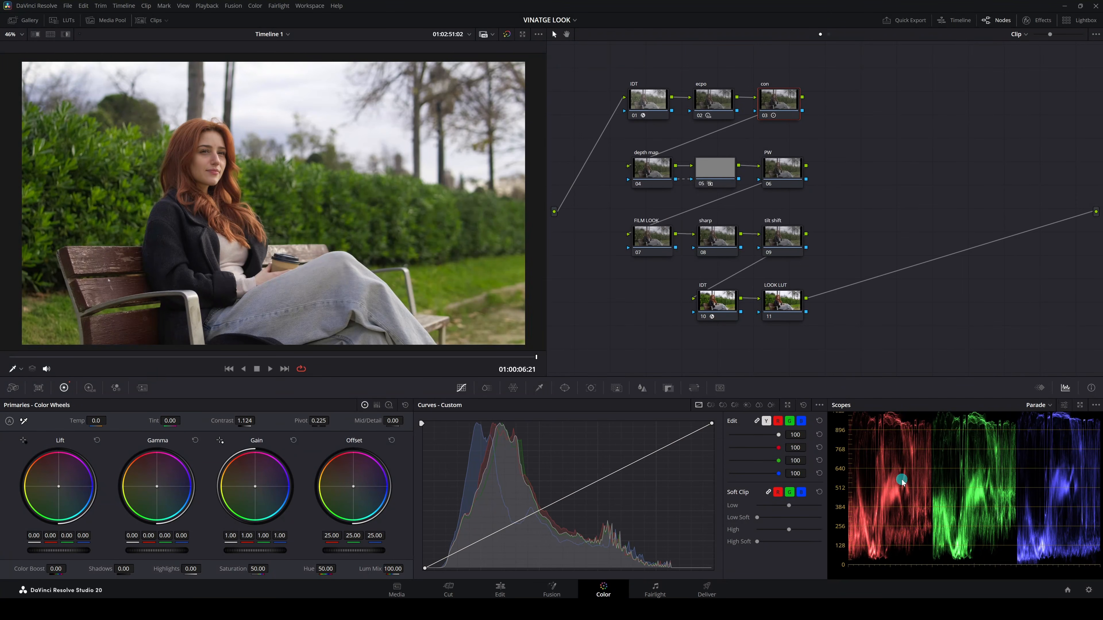
Examine the parade levels in an enlarged floating scopes window and close the window.
{"action": "scroll", "coordinate": [902, 481], "scroll_direction": "up", "scroll_amount": 2}
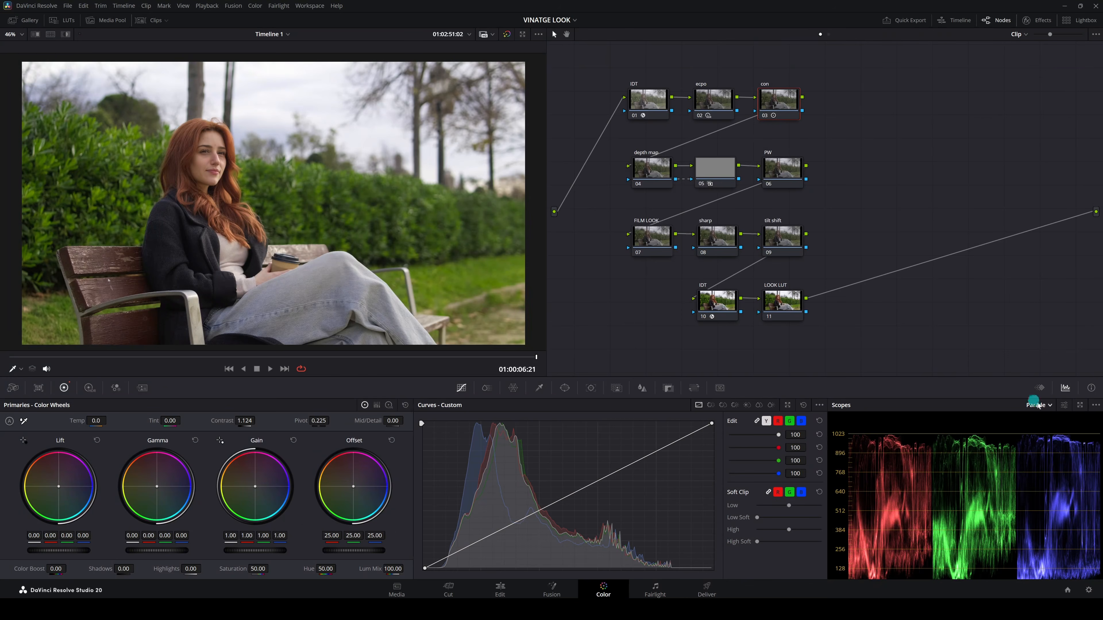
{"action": "left_click", "coordinate": [1080, 405]}
{"action": "left_click_drag", "start_coordinate": [907, 328], "coordinate": [666, 299]}
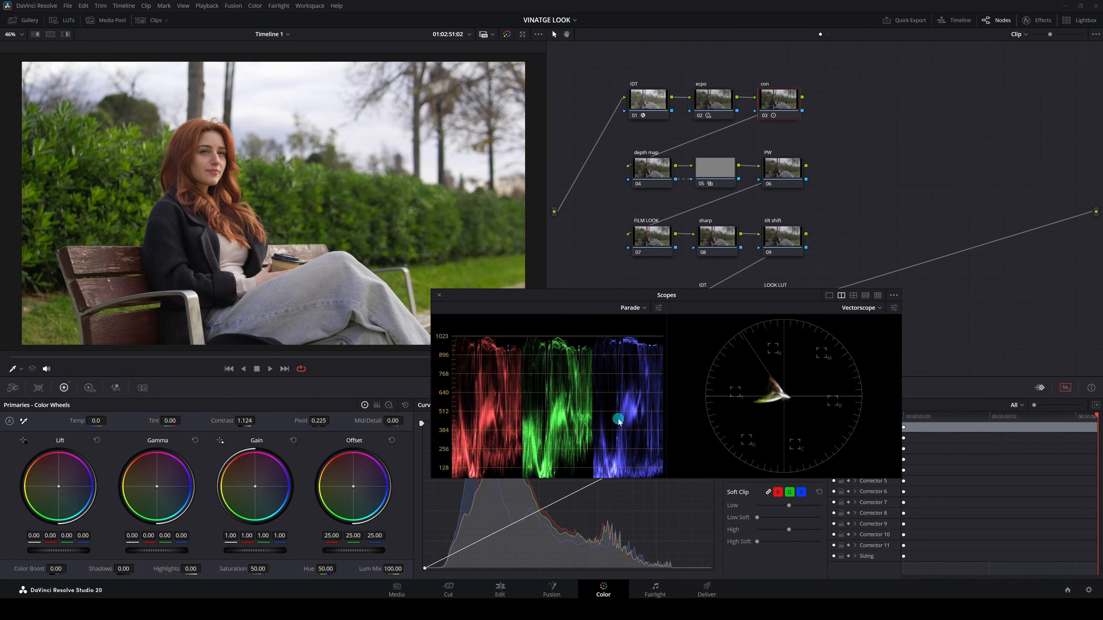
{"action": "scroll", "coordinate": [618, 416], "scroll_direction": "down", "scroll_amount": 1}
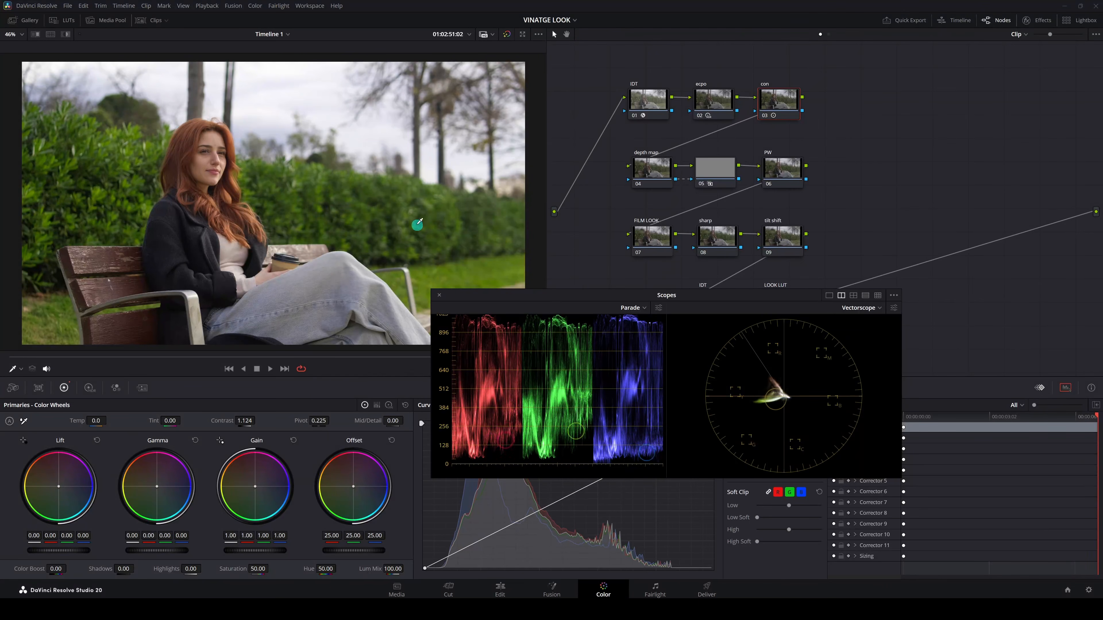
{"action": "left_click", "coordinate": [440, 296]}
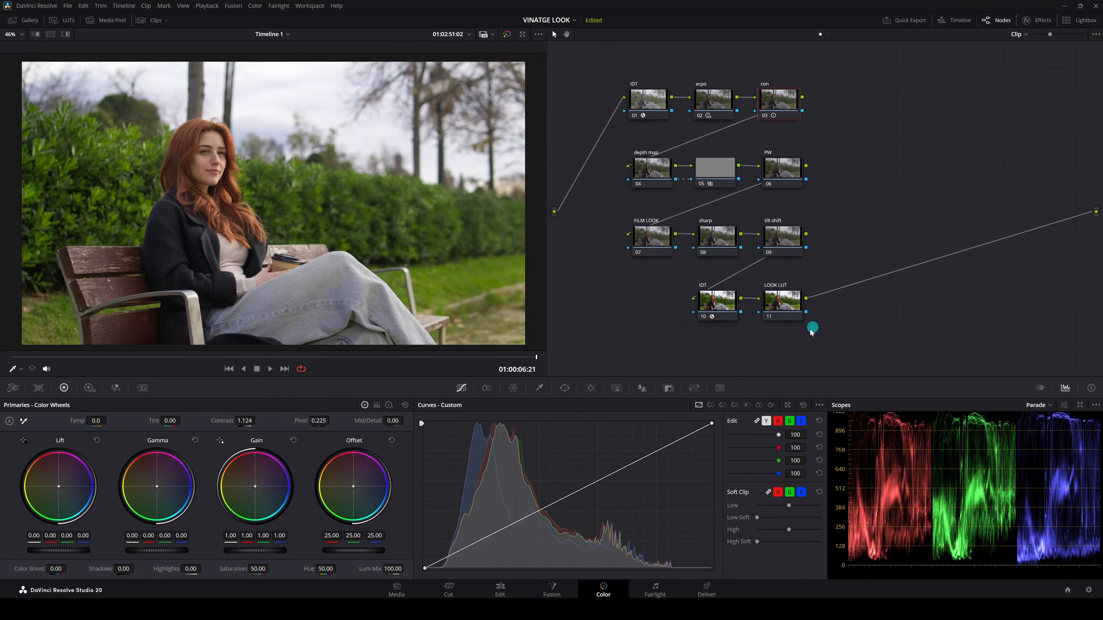
Apply the Vintage Black 33 LUT to the LOOK LUT node and compare the image with the node disabled and enabled.
{"action": "left_click", "coordinate": [784, 300]}
{"action": "left_click", "coordinate": [62, 20]}
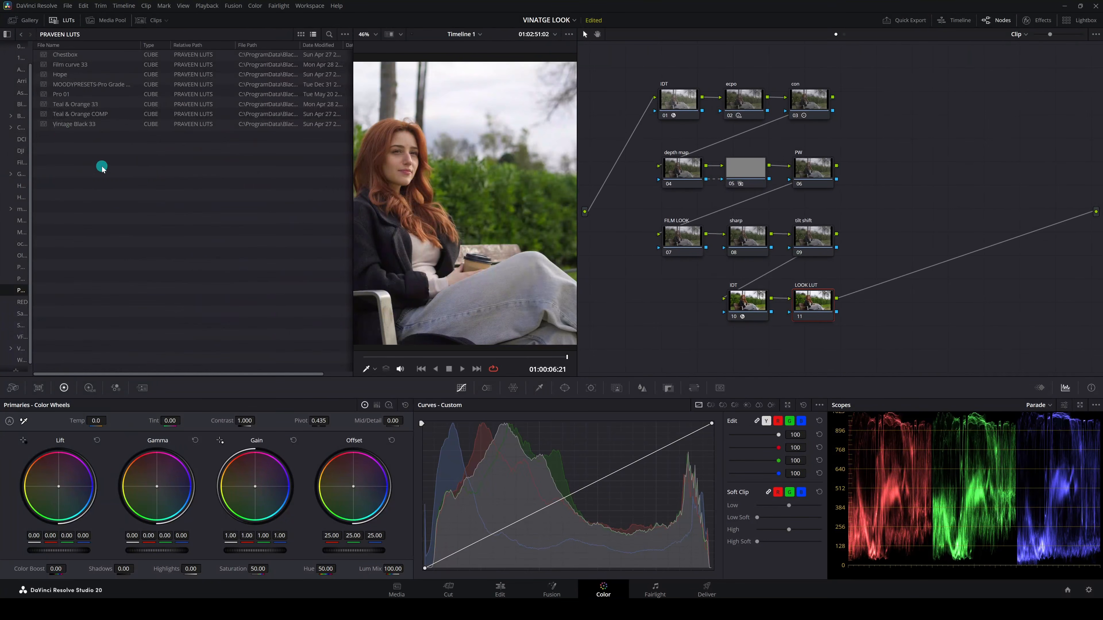
{"action": "left_click", "coordinate": [92, 128]}
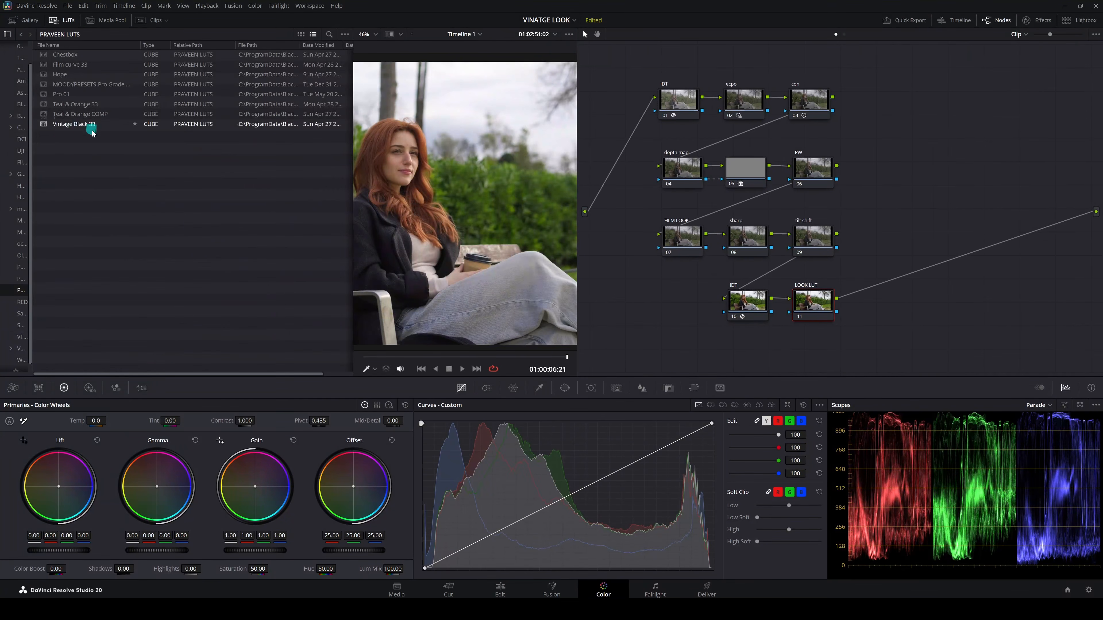
{"action": "double_click", "coordinate": [75, 123]}
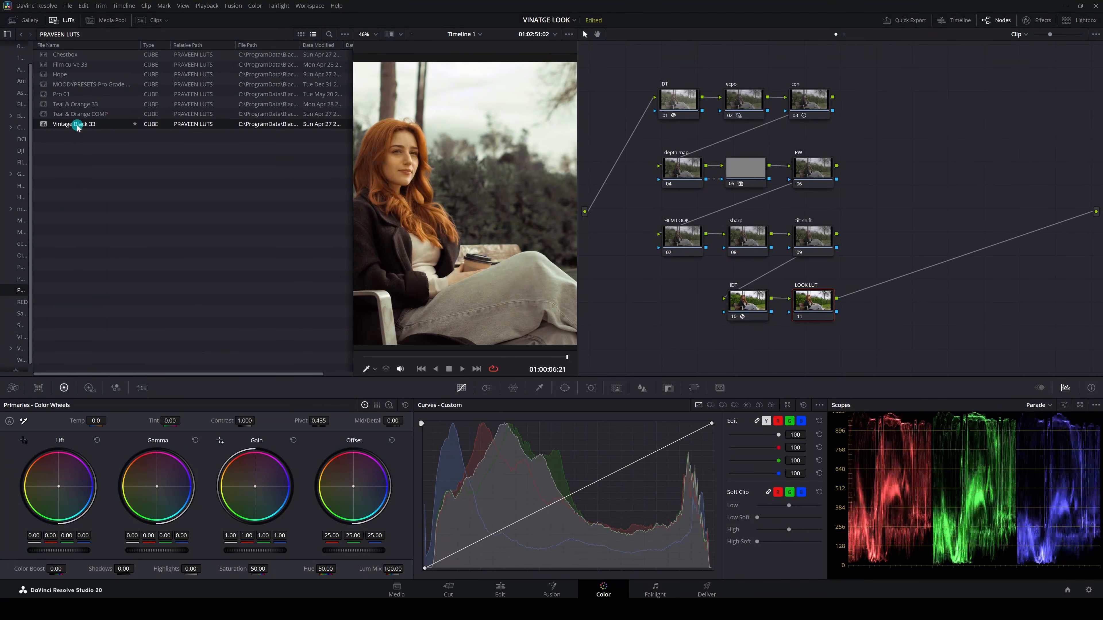
{"action": "left_click", "coordinate": [65, 20]}
{"action": "left_click", "coordinate": [769, 317]}
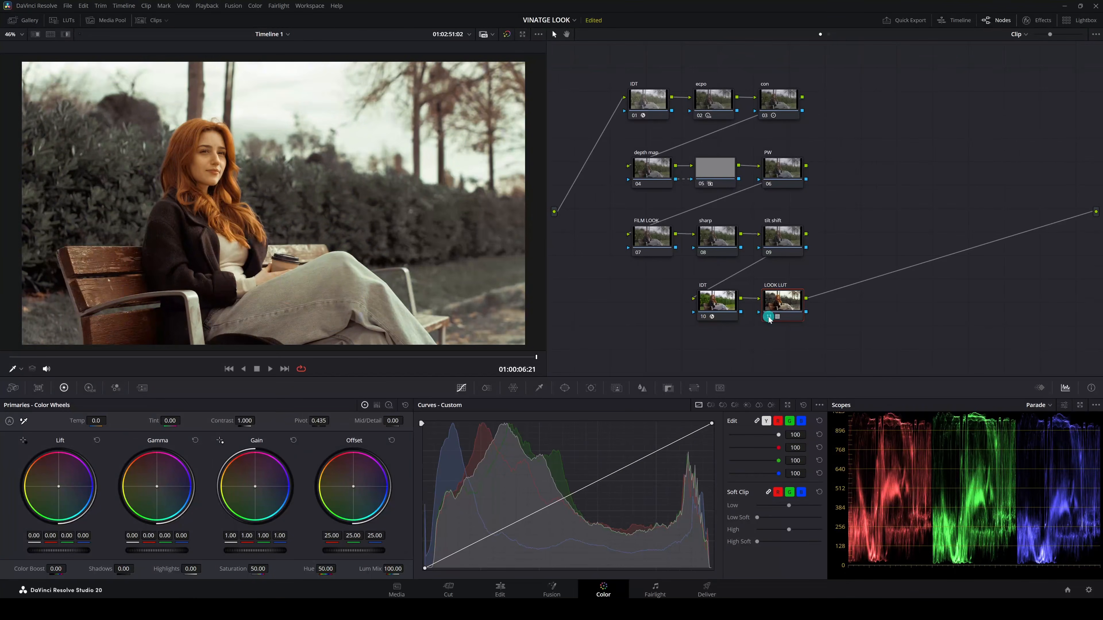
{"action": "left_click", "coordinate": [768, 317]}
{"action": "left_click", "coordinate": [769, 317]}
Set the LOOK LUT node's key output gain to 0.700 and compare the image with the node disabled and enabled.
{"action": "left_click", "coordinate": [669, 388]}
{"action": "left_click", "coordinate": [668, 388]}
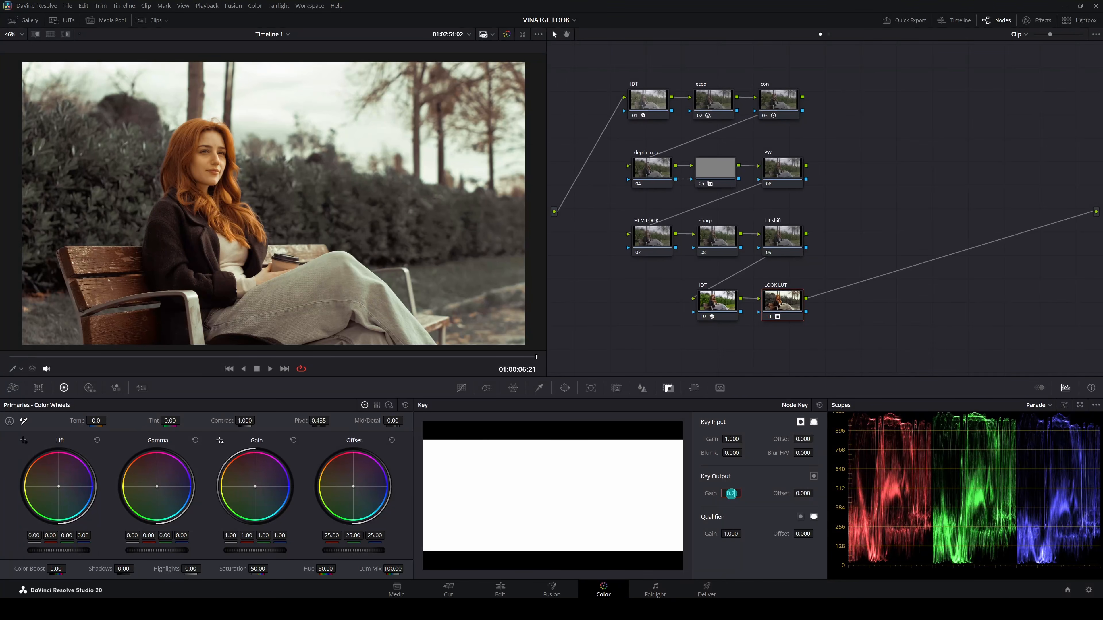
{"action": "key", "text": "Return"}
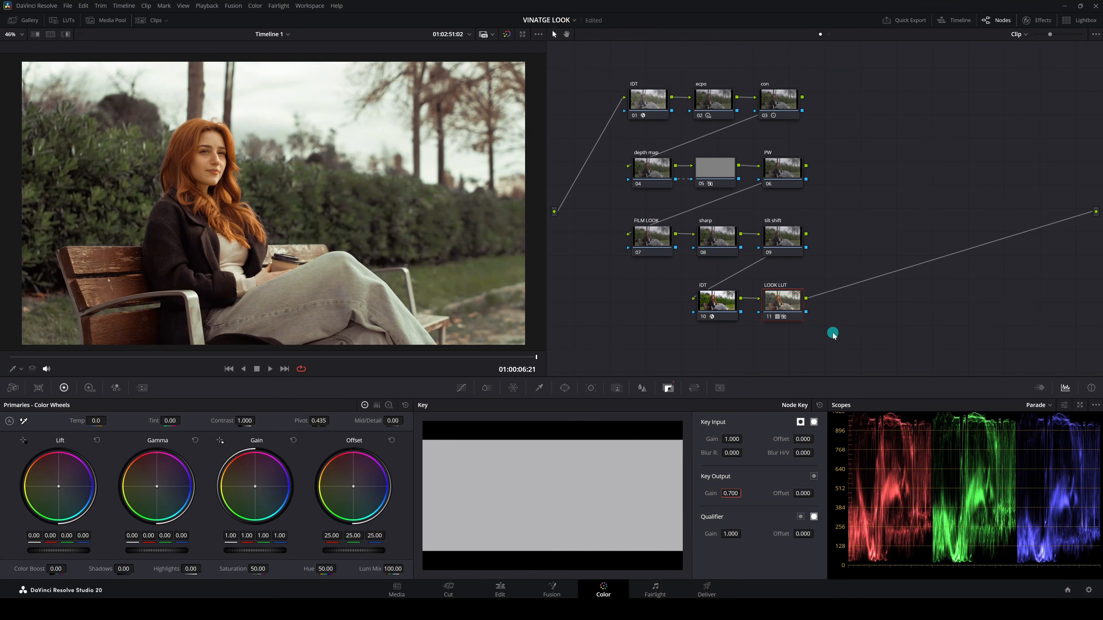
{"action": "left_click", "coordinate": [771, 320]}
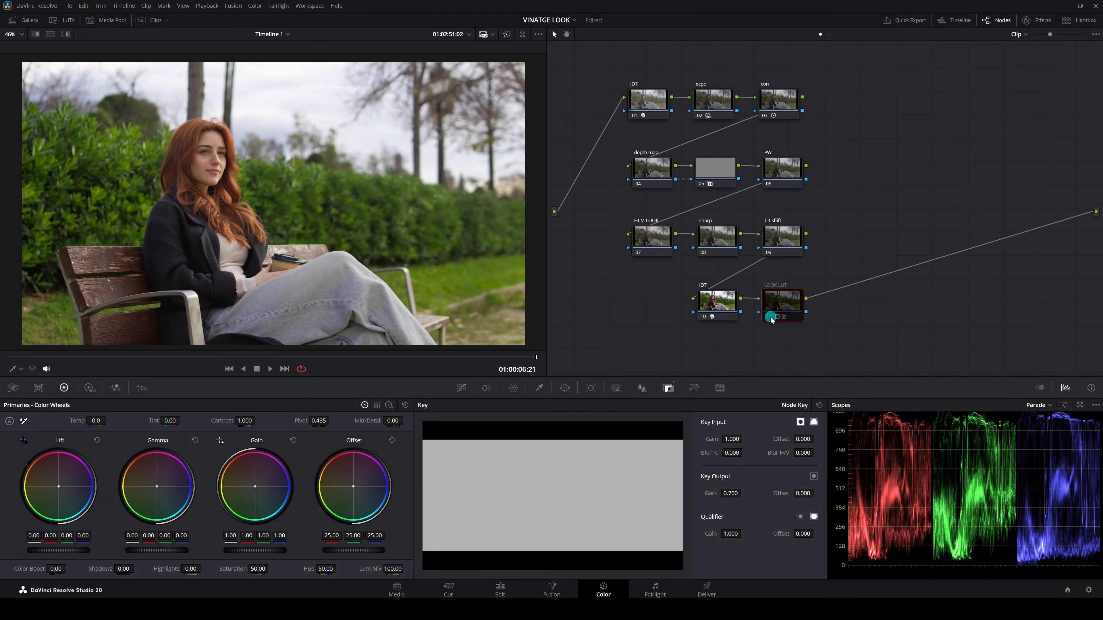
{"action": "left_click", "coordinate": [771, 320]}
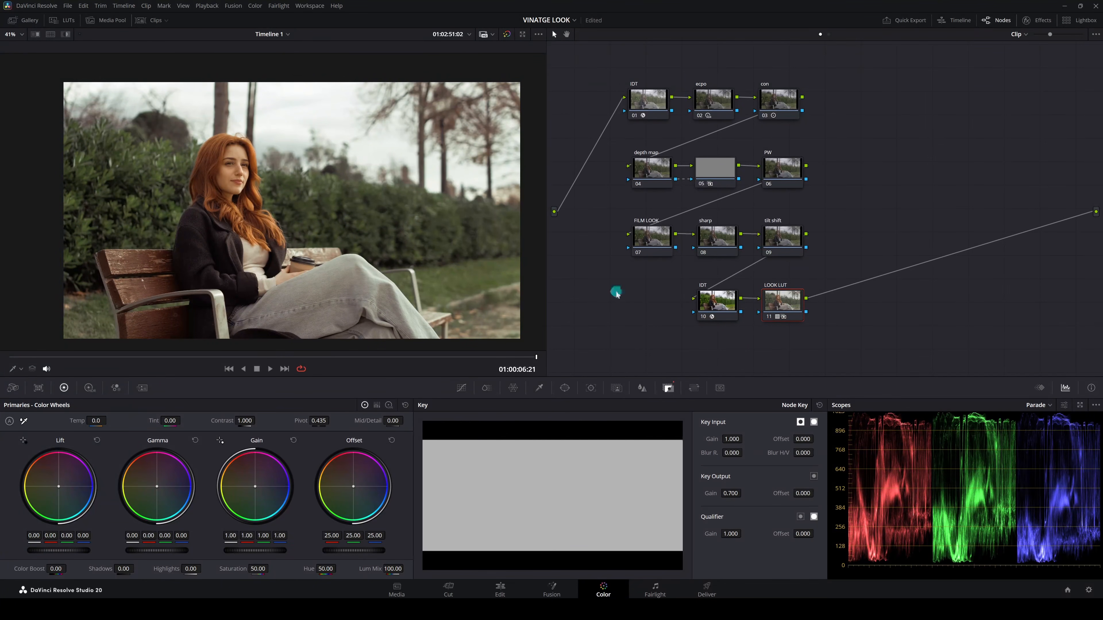
Search the effects library for "depth" and add the AI Depth Map effect to node 04.
{"action": "scroll", "coordinate": [370, 263], "scroll_direction": "up", "scroll_amount": 1}
{"action": "left_click", "coordinate": [655, 169]}
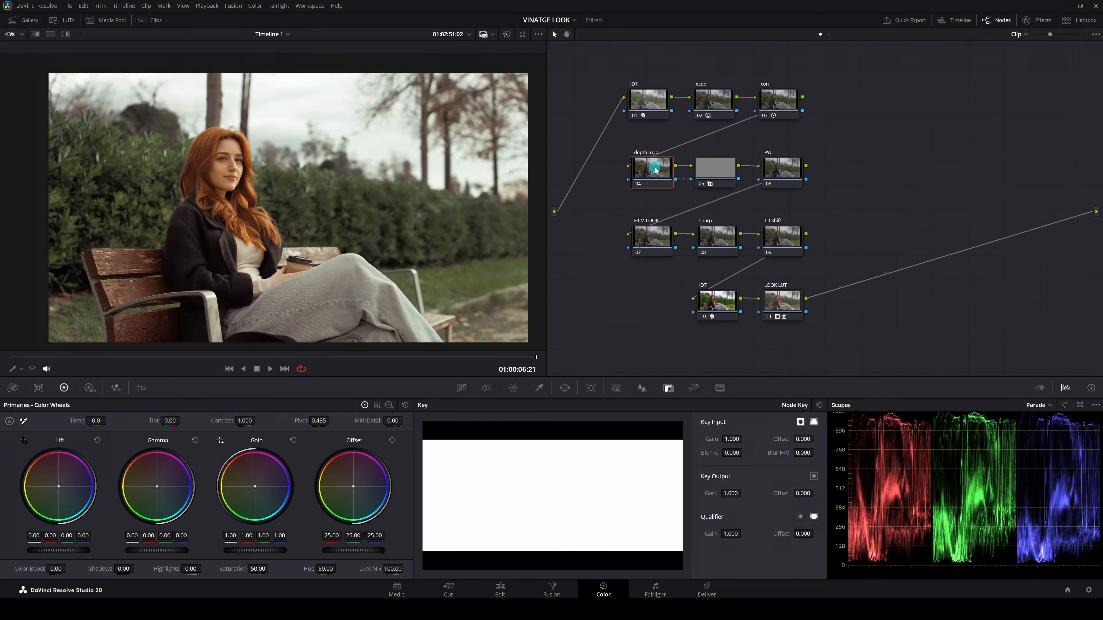
{"action": "left_click", "coordinate": [462, 388]}
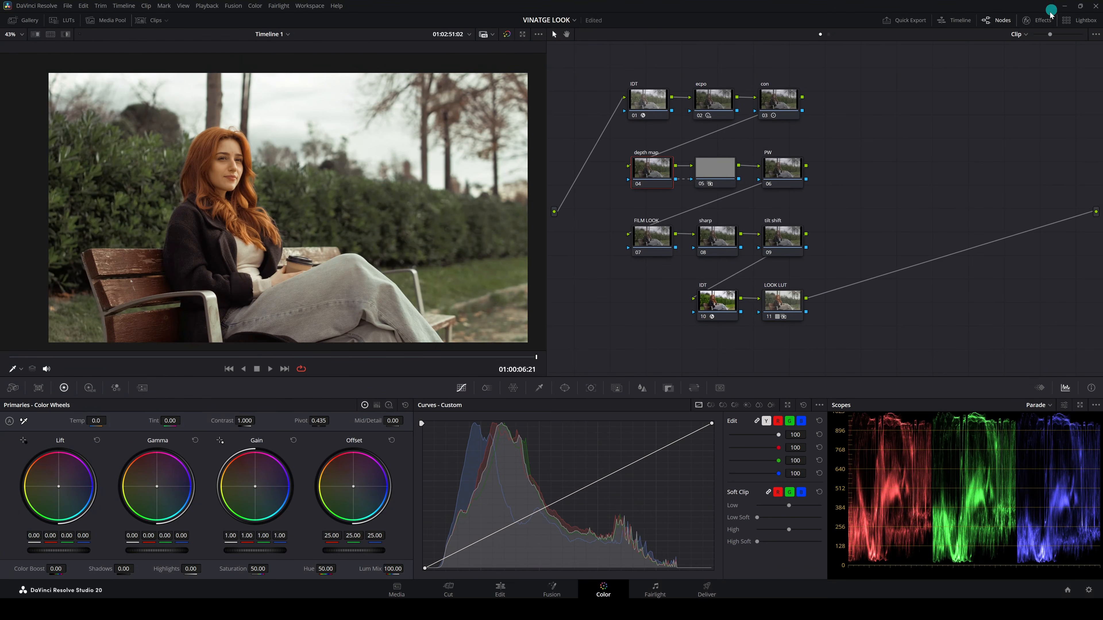
{"action": "left_click", "coordinate": [1043, 21]}
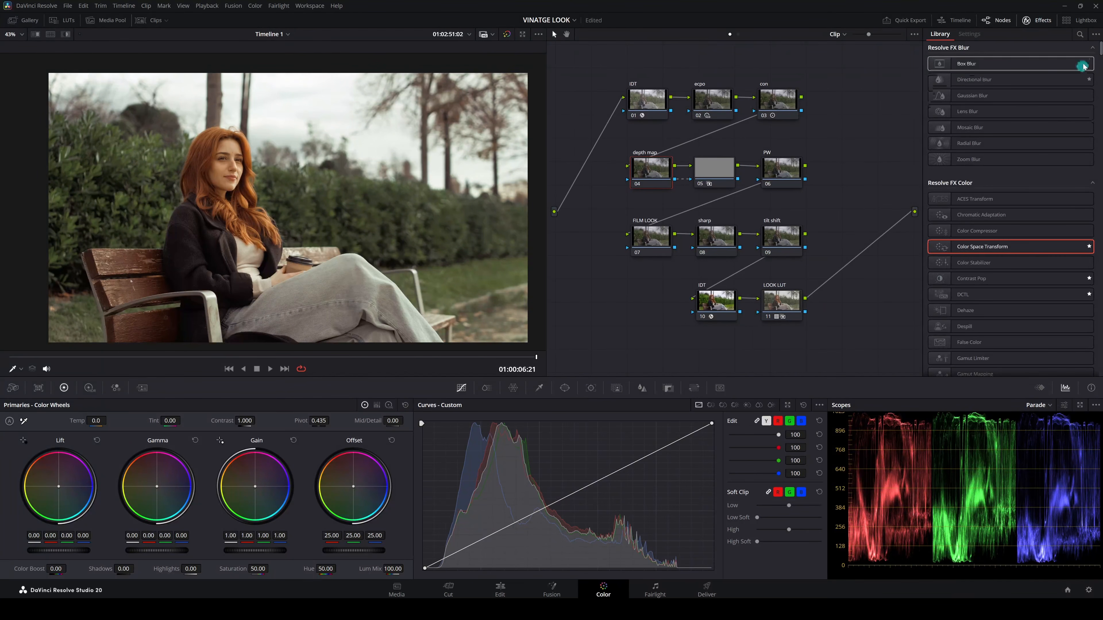
{"action": "left_click", "coordinate": [1080, 35]}
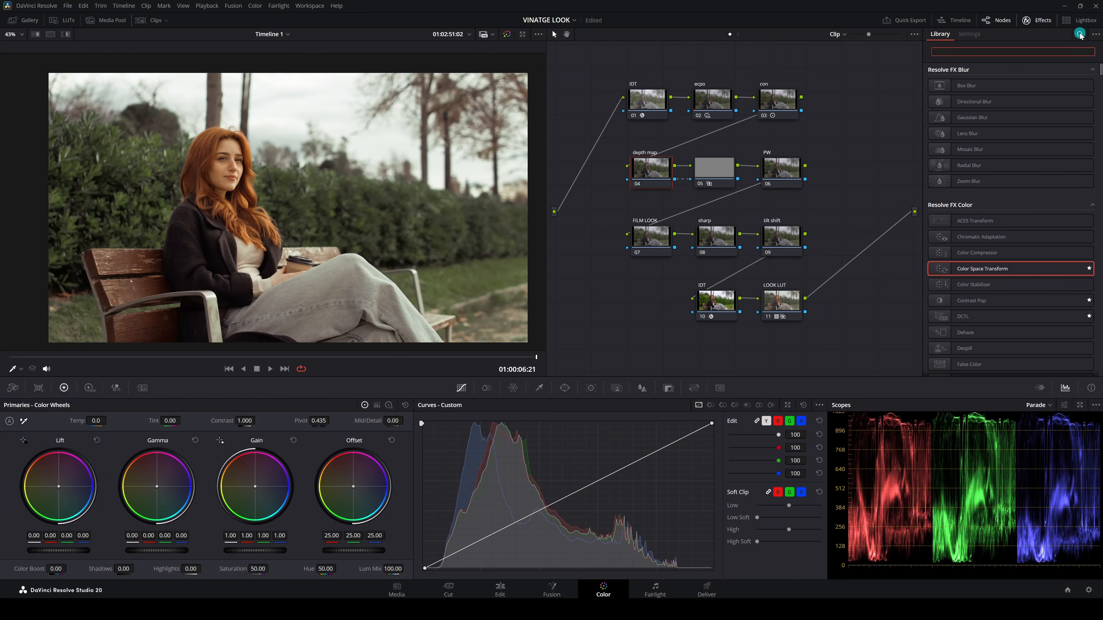
{"action": "type", "text": "depth"}
{"action": "left_click_drag", "start_coordinate": [969, 85], "coordinate": [649, 169]}
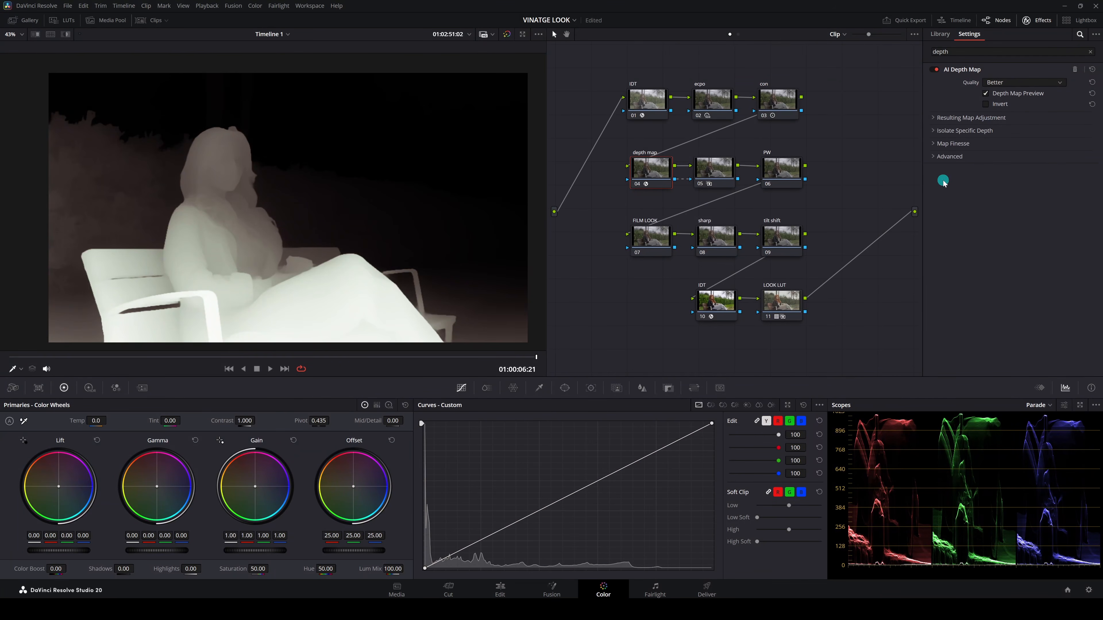
Enable map level adjustment for the depth map, with a far limit of -0.015 and a near limit of 0.659.
{"action": "left_click", "coordinate": [933, 119]}
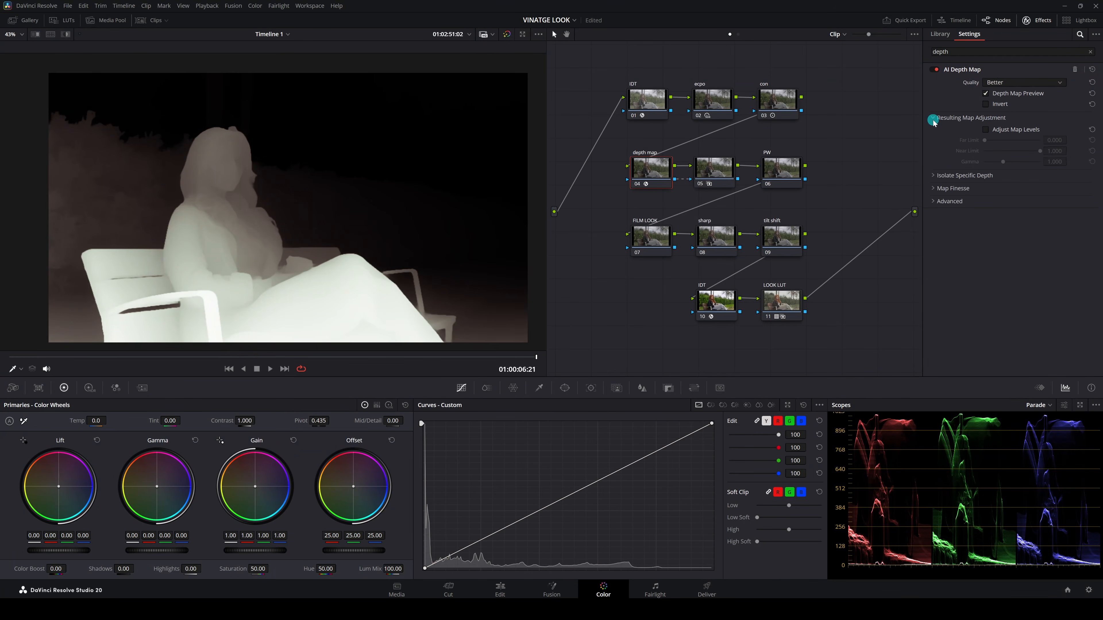
{"action": "left_click", "coordinate": [934, 176]}
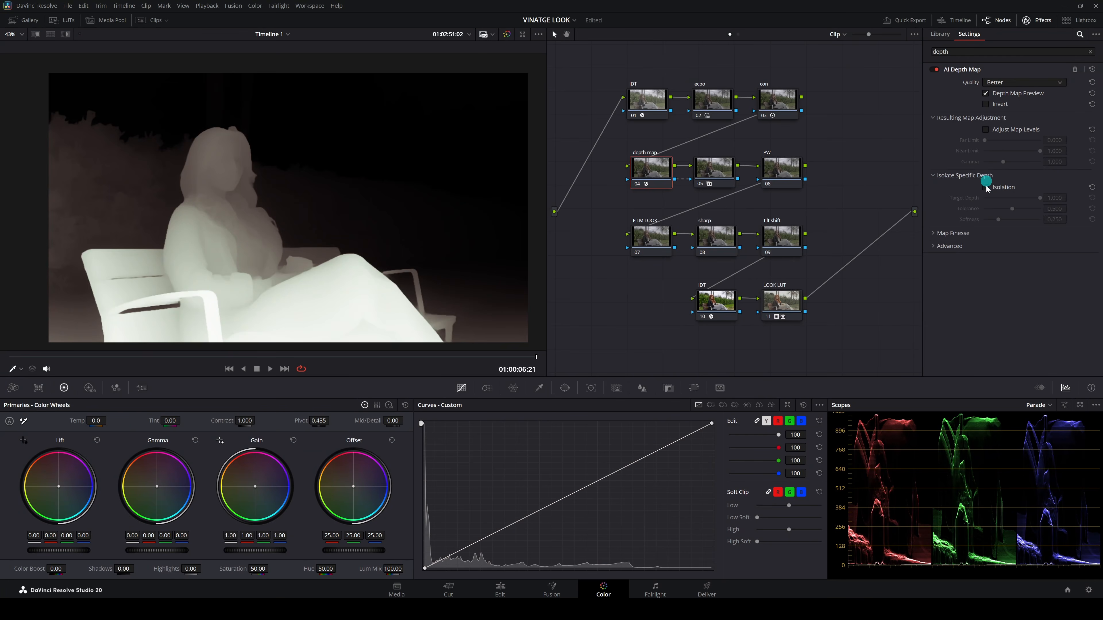
{"action": "left_click", "coordinate": [934, 235]}
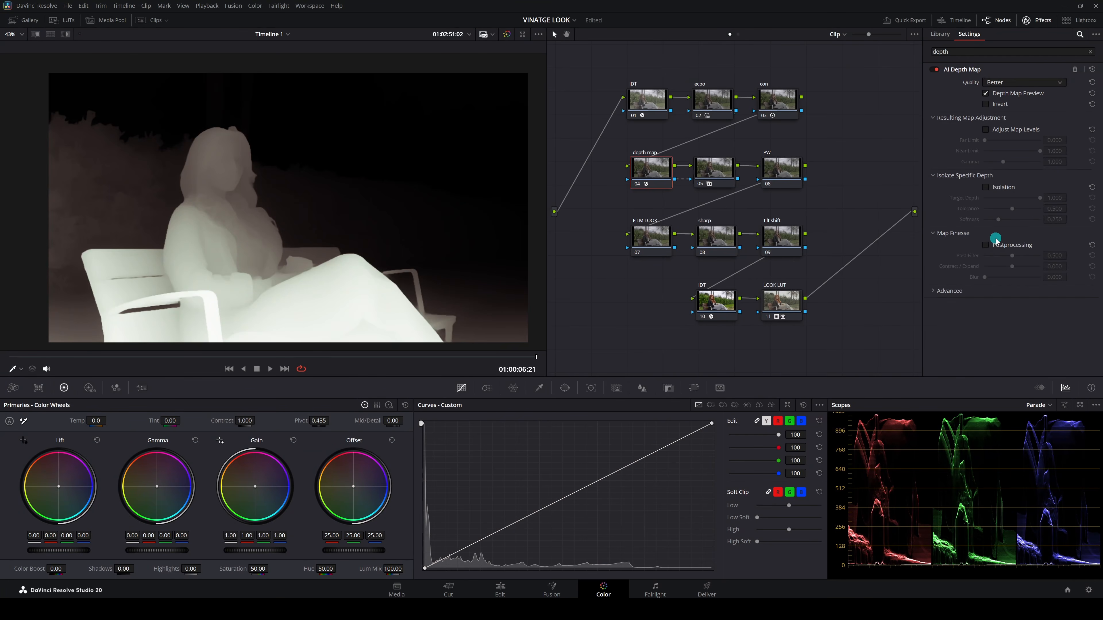
{"action": "left_click", "coordinate": [986, 130]}
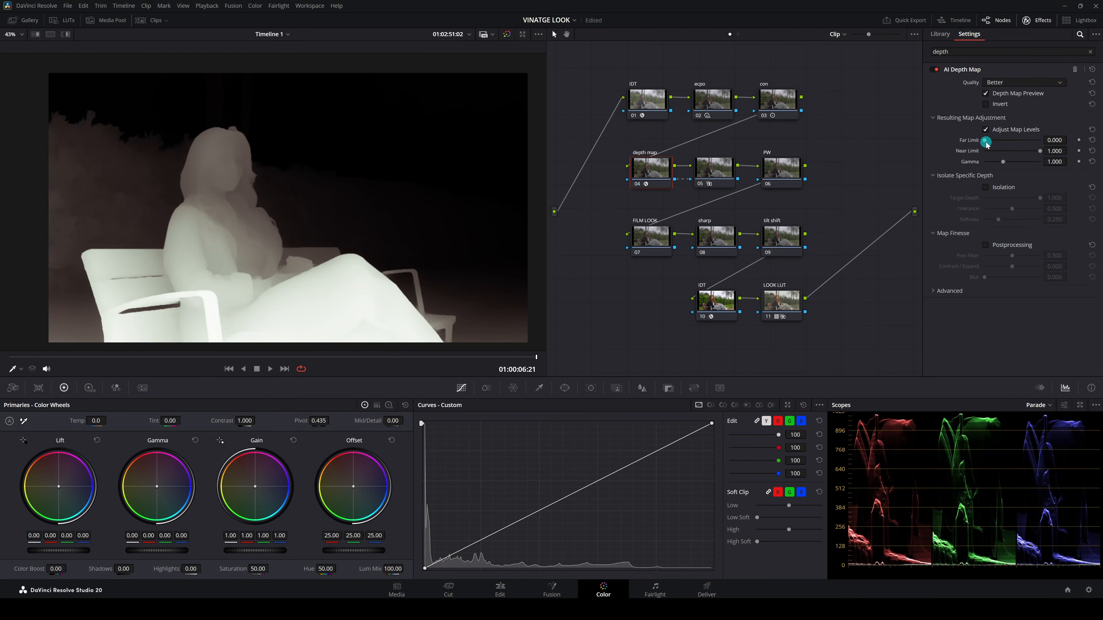
{"action": "left_click_drag", "start_coordinate": [987, 143], "coordinate": [988, 147]}
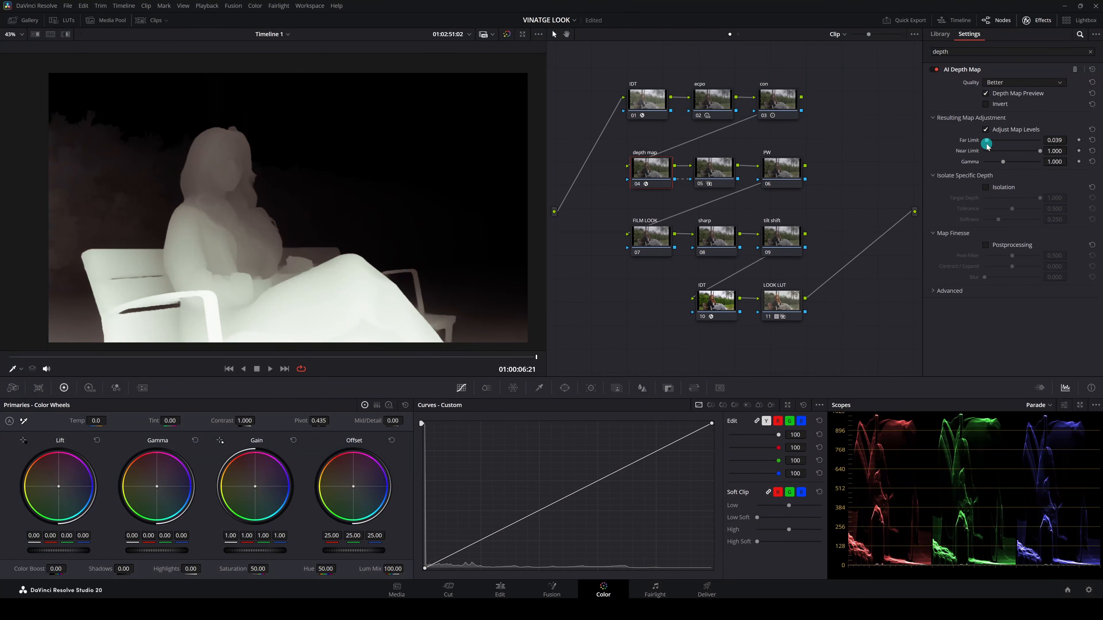
{"action": "left_click", "coordinate": [1037, 153]}
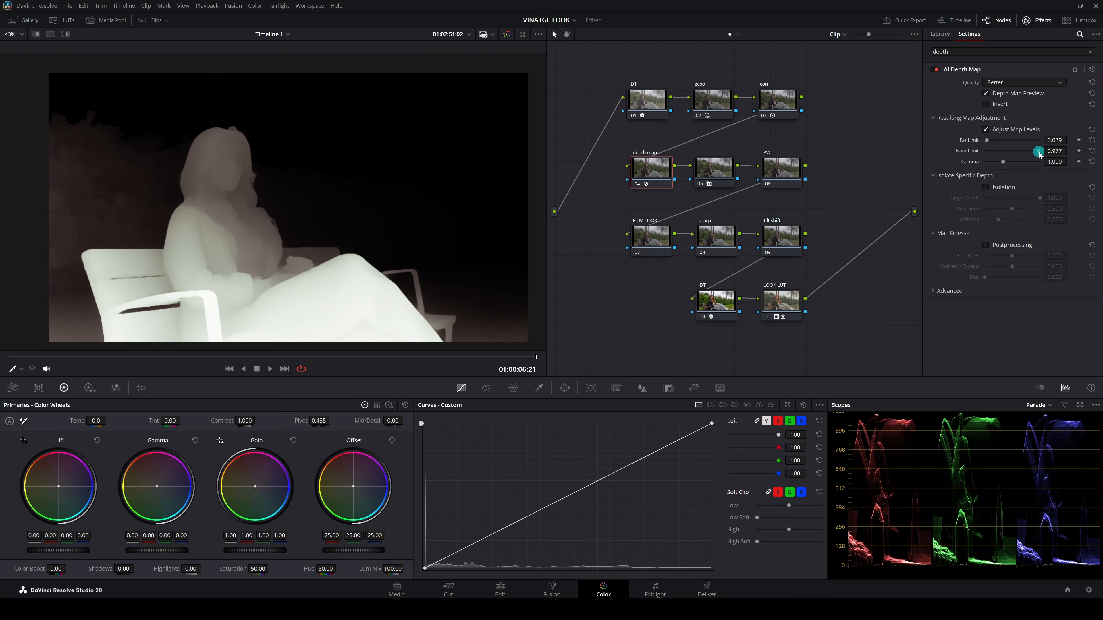
{"action": "left_click_drag", "start_coordinate": [1041, 155], "coordinate": [1022, 159]}
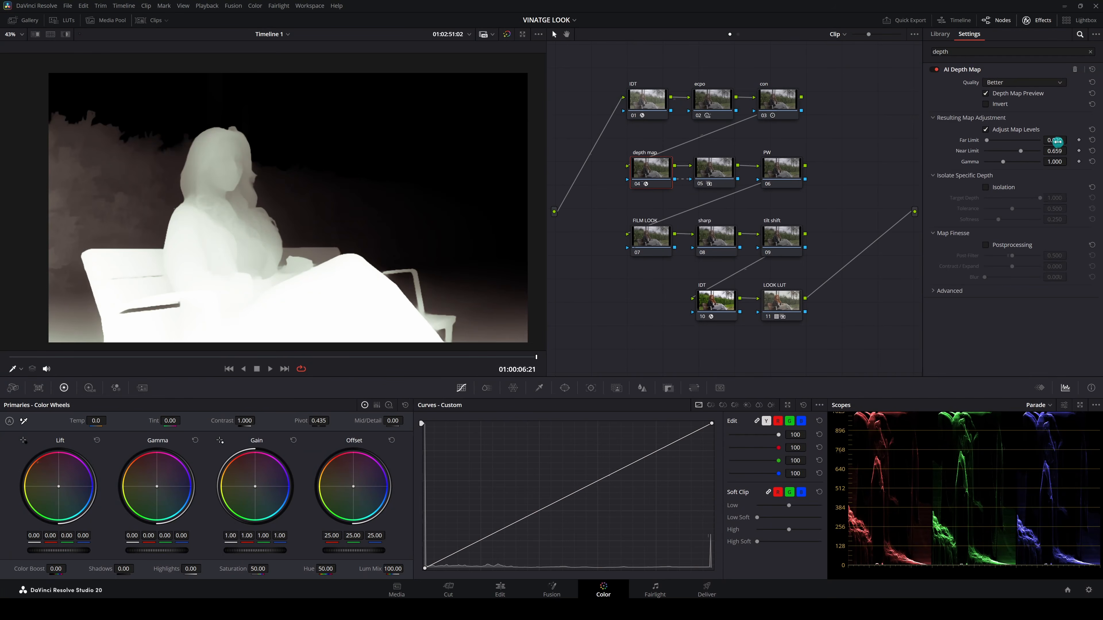
{"action": "left_click_drag", "start_coordinate": [1058, 141], "coordinate": [1036, 146]}
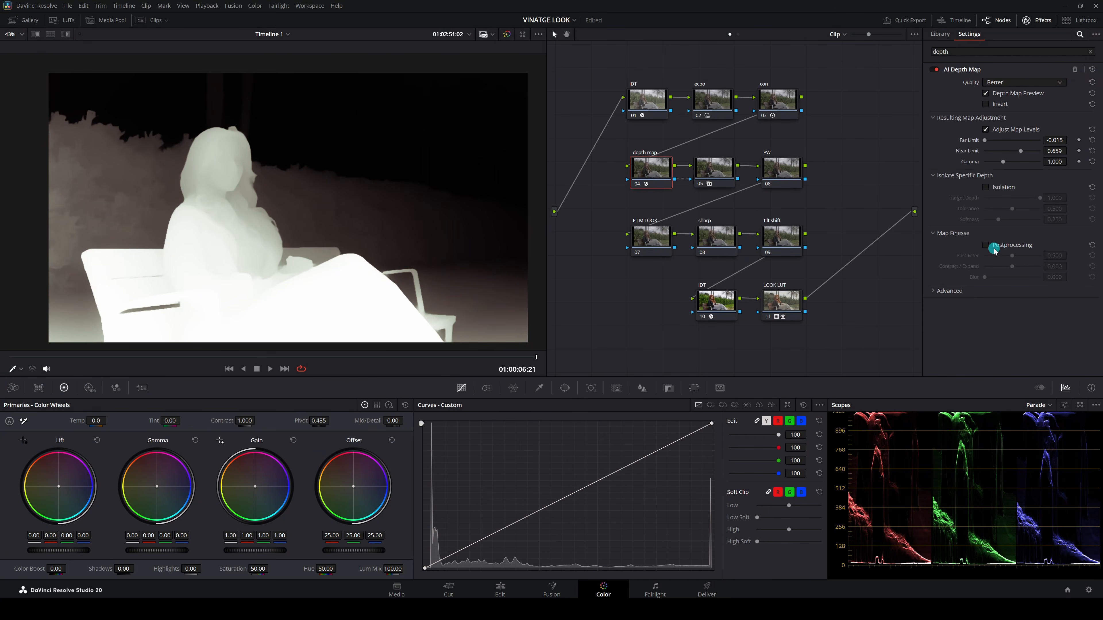
Enable Postprocessing under the depth map's Map Finesse and compare the hedge edge detail with it off and on.
{"action": "left_click", "coordinate": [986, 246]}
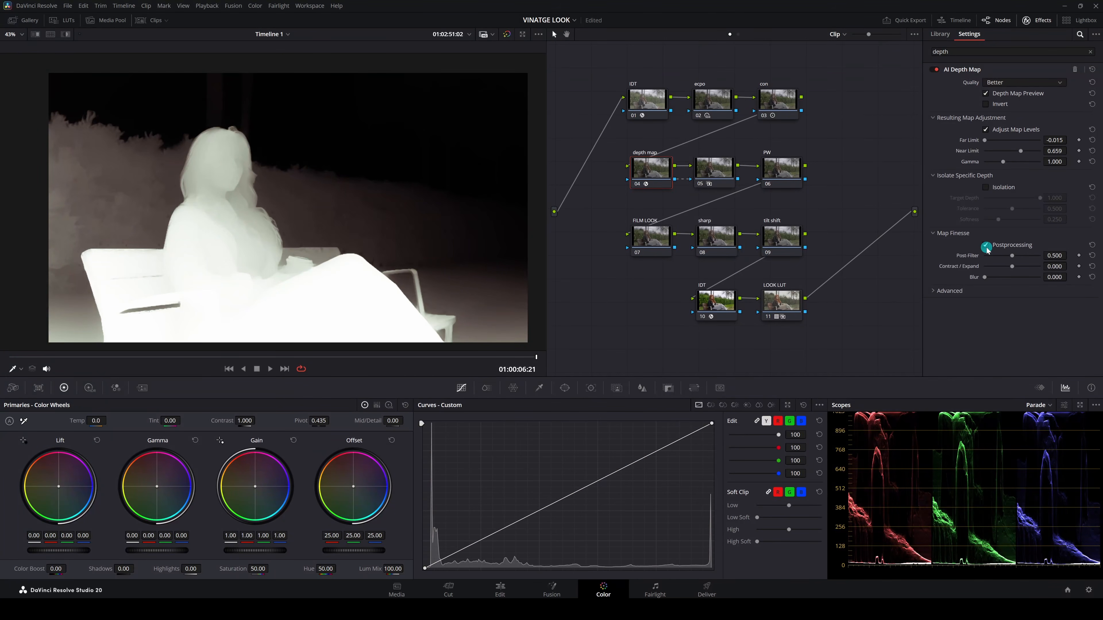
{"action": "scroll", "coordinate": [423, 197], "scroll_direction": "up", "scroll_amount": 5}
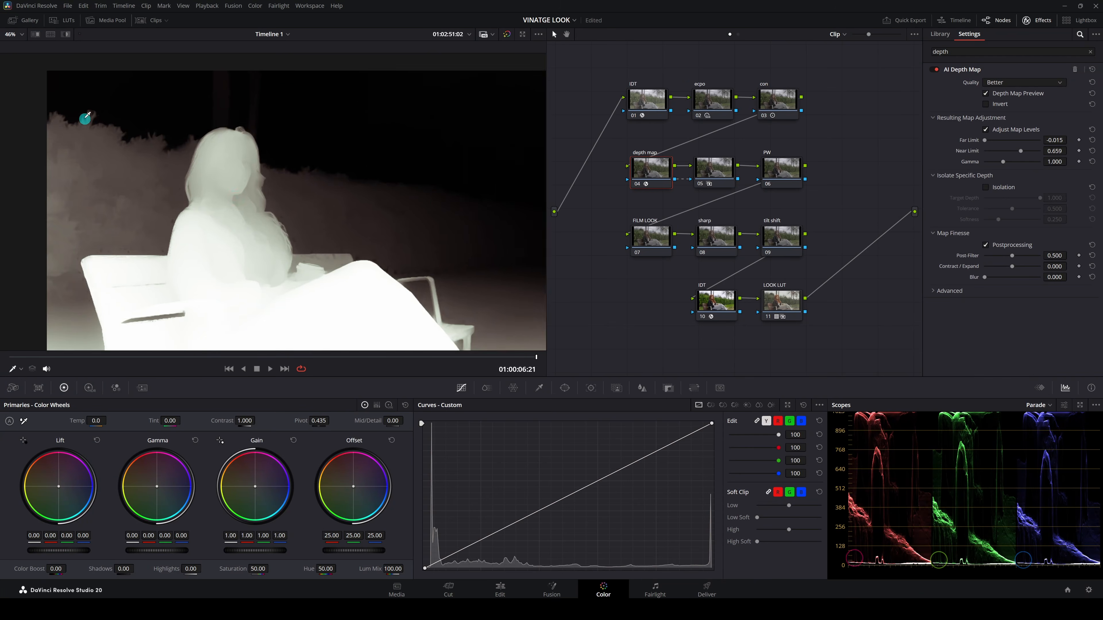
{"action": "scroll", "coordinate": [352, 192], "scroll_direction": "up", "scroll_amount": 3}
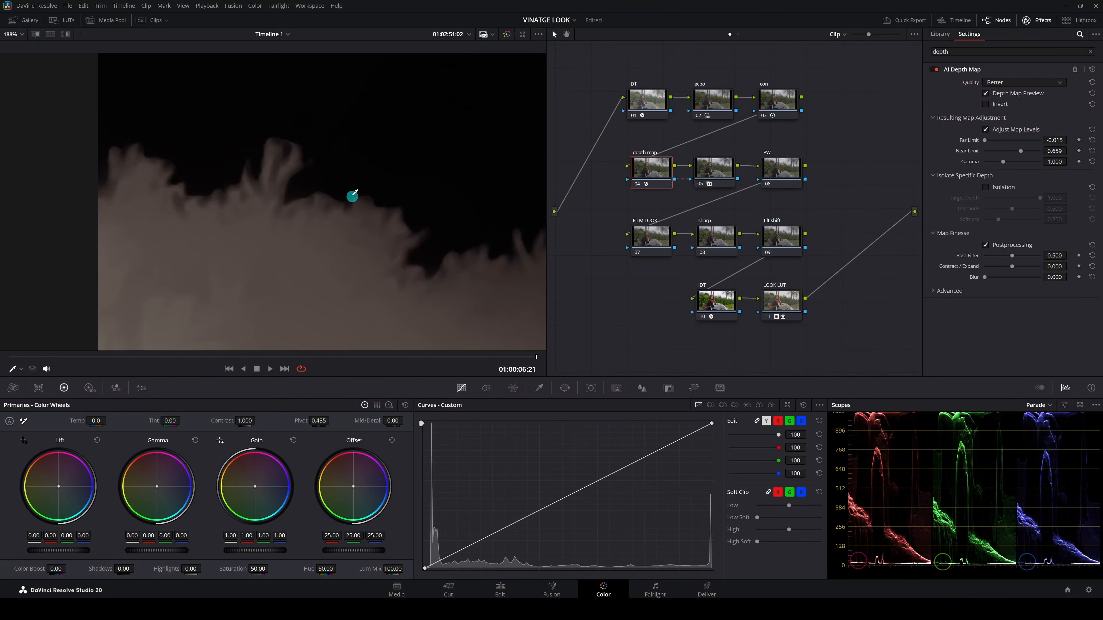
{"action": "left_click", "coordinate": [986, 245]}
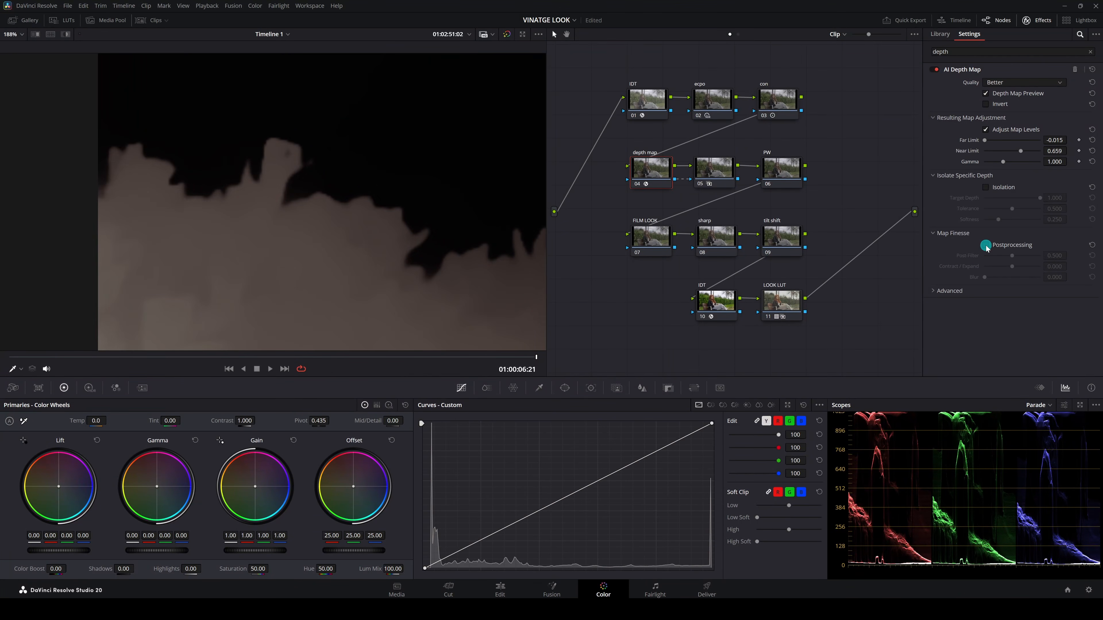
{"action": "left_click", "coordinate": [986, 245]}
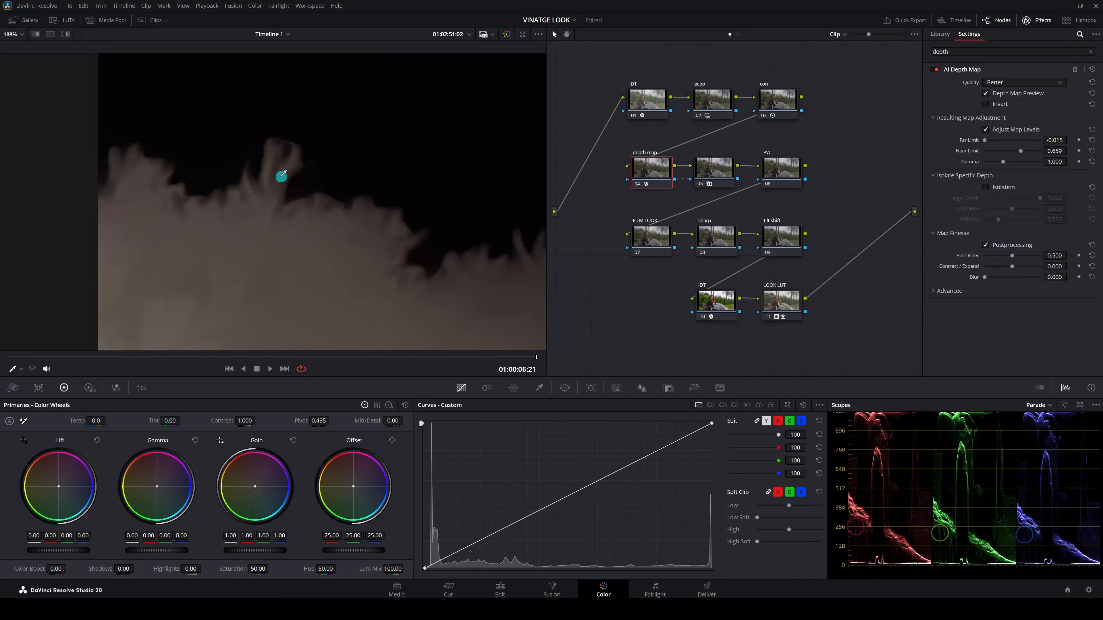
{"action": "key", "text": "shift+z"}
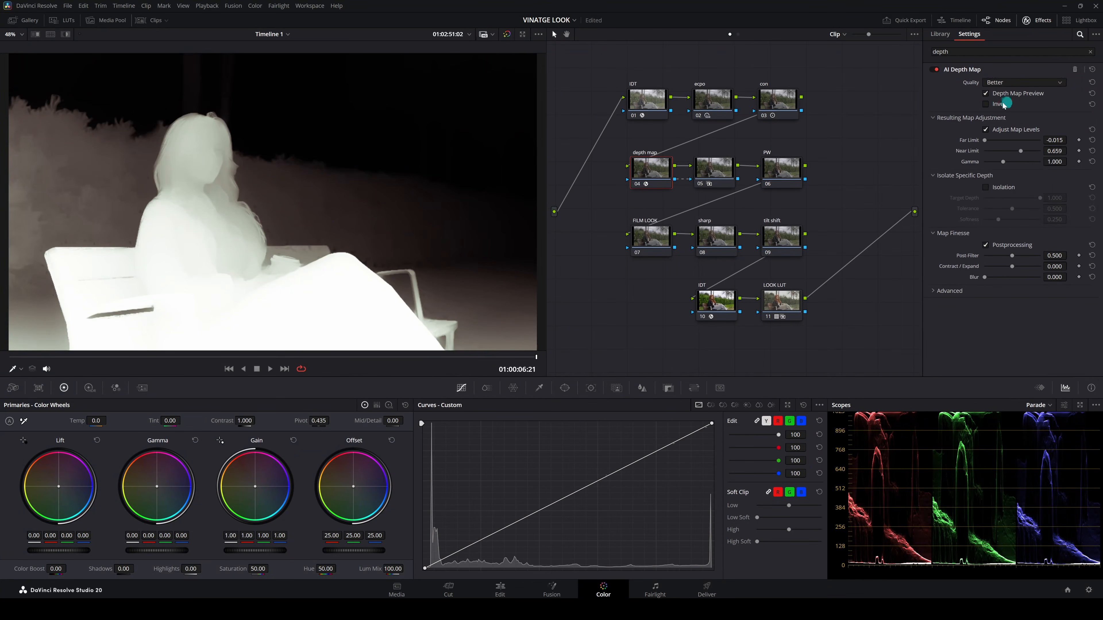
Invert the depth map on node 04, set its far limit to -0.102 and near limit to 0.658, and turn off its preview.
{"action": "left_click", "coordinate": [986, 104]}
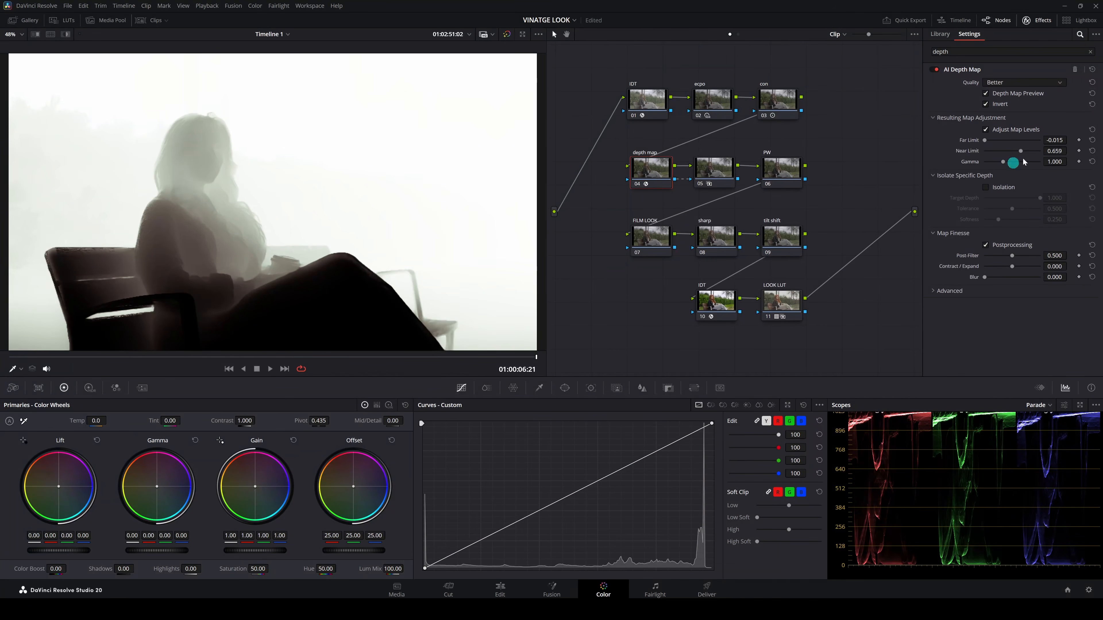
{"action": "left_click_drag", "start_coordinate": [1064, 139], "coordinate": [1050, 144]}
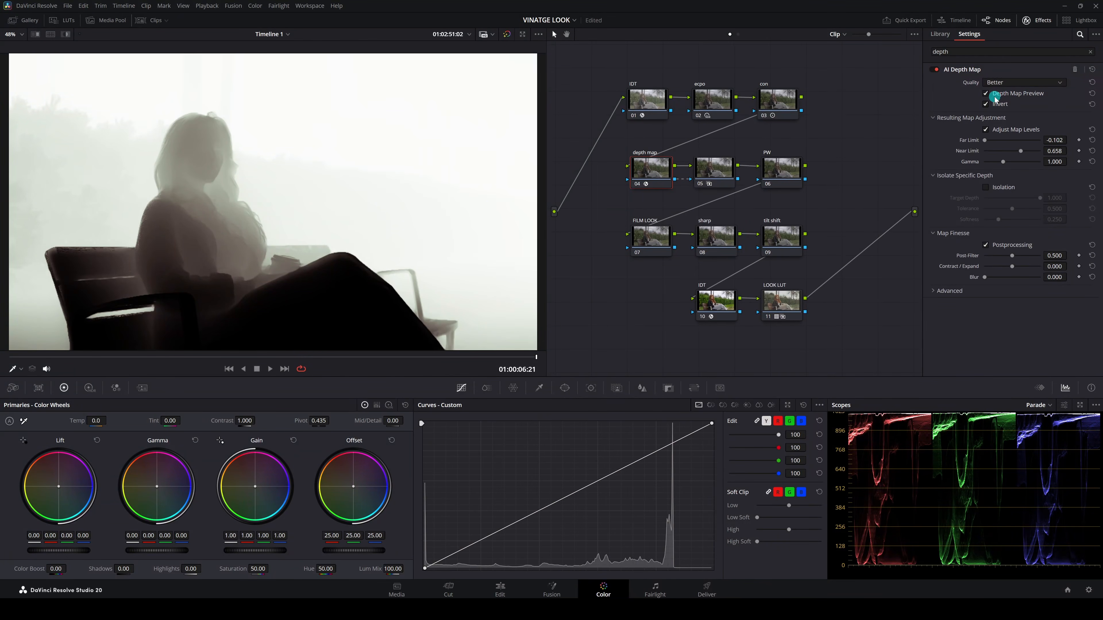
{"action": "left_click", "coordinate": [986, 93]}
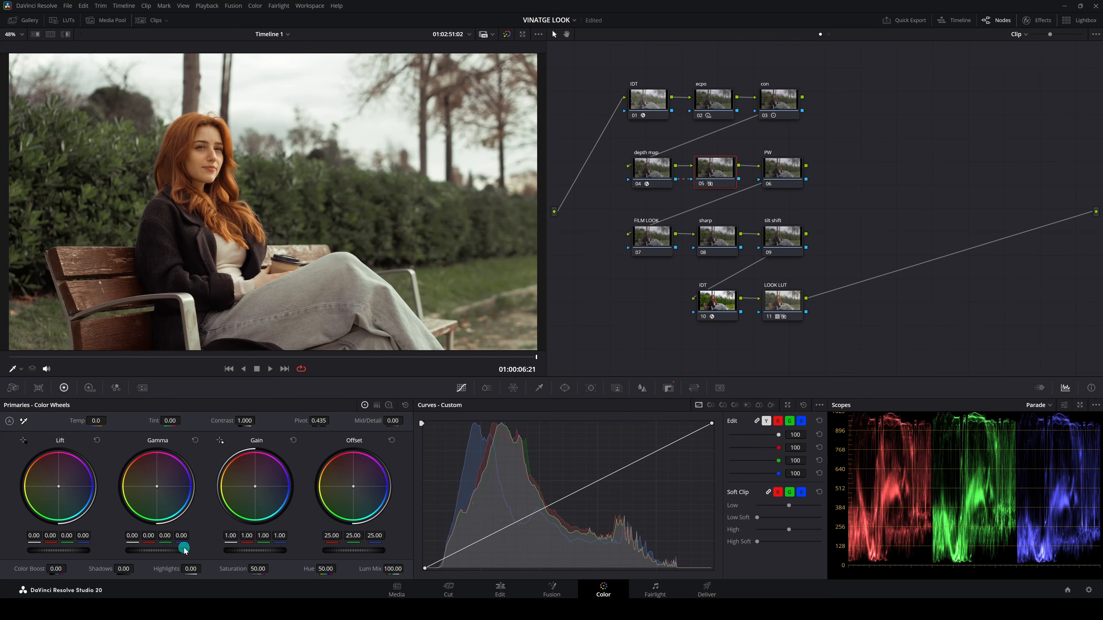
Darken the background on node 05 with gamma -0.01 and gain 0.83, and compare the image with the node disabled and enabled.
{"action": "left_click_drag", "start_coordinate": [184, 548], "coordinate": [162, 548]}
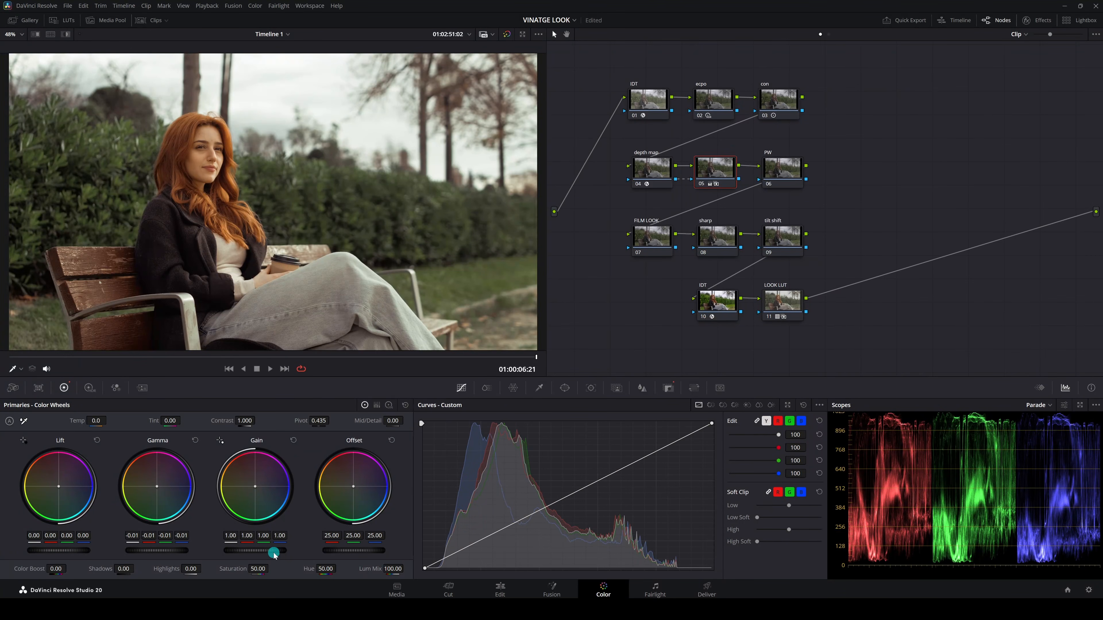
{"action": "left_click_drag", "start_coordinate": [270, 551], "coordinate": [210, 552]}
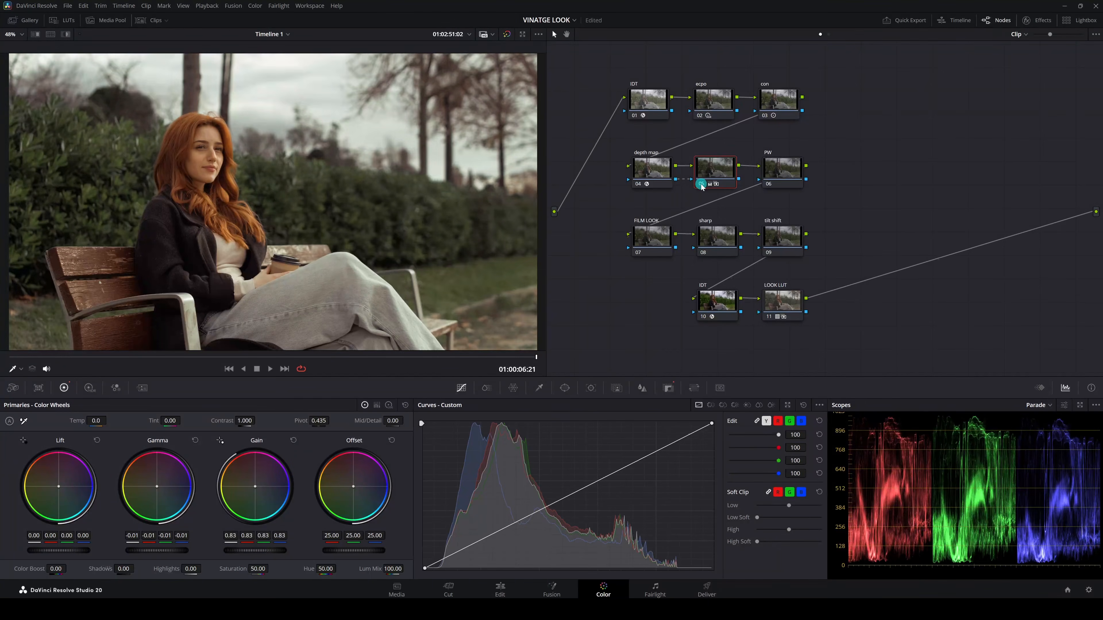
{"action": "left_click", "coordinate": [701, 184]}
{"action": "left_click", "coordinate": [701, 184]}
{"action": "left_click", "coordinate": [701, 184]}
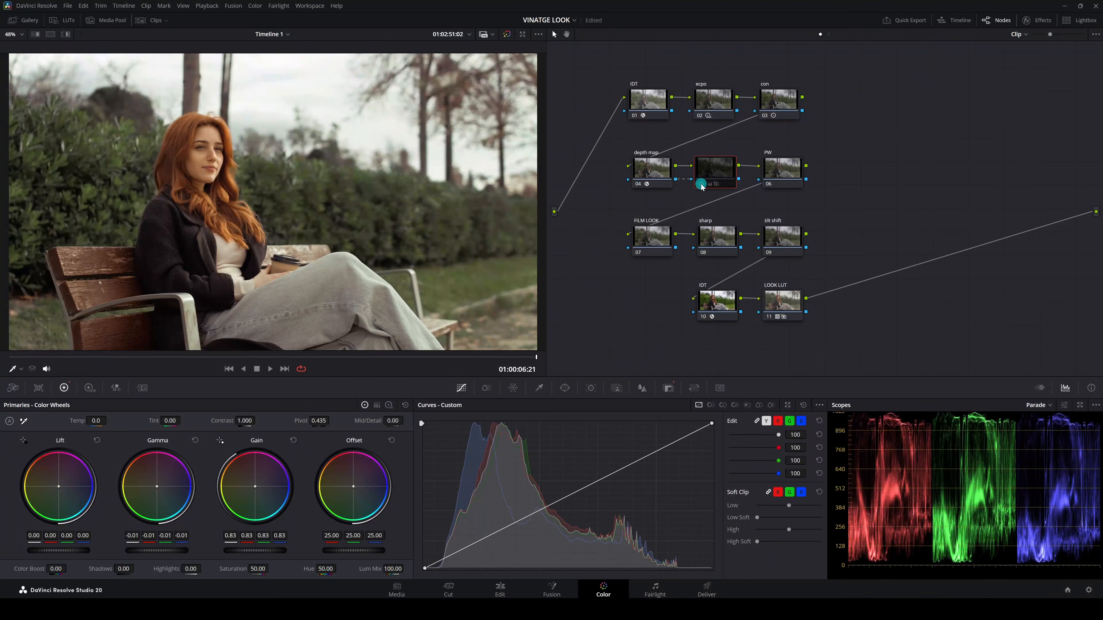
{"action": "left_click", "coordinate": [701, 184]}
{"action": "left_click", "coordinate": [701, 184]}
{"action": "left_click", "coordinate": [701, 184]}
{"action": "left_click", "coordinate": [701, 184]}
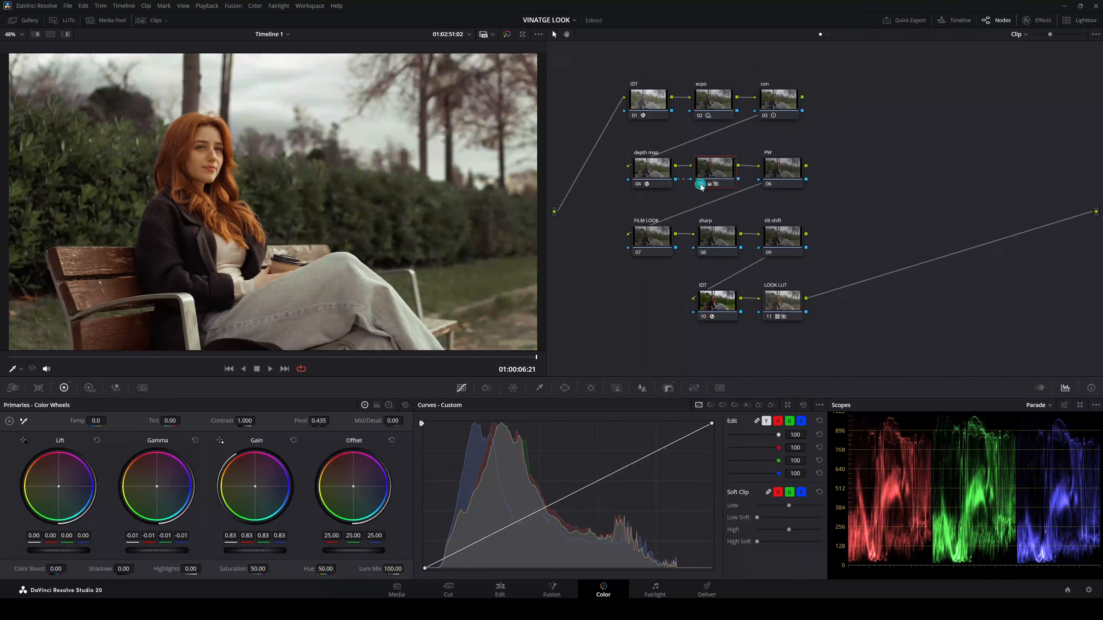
{"action": "left_click", "coordinate": [701, 184]}
{"action": "scroll", "coordinate": [337, 229], "scroll_direction": "down", "scroll_amount": 2}
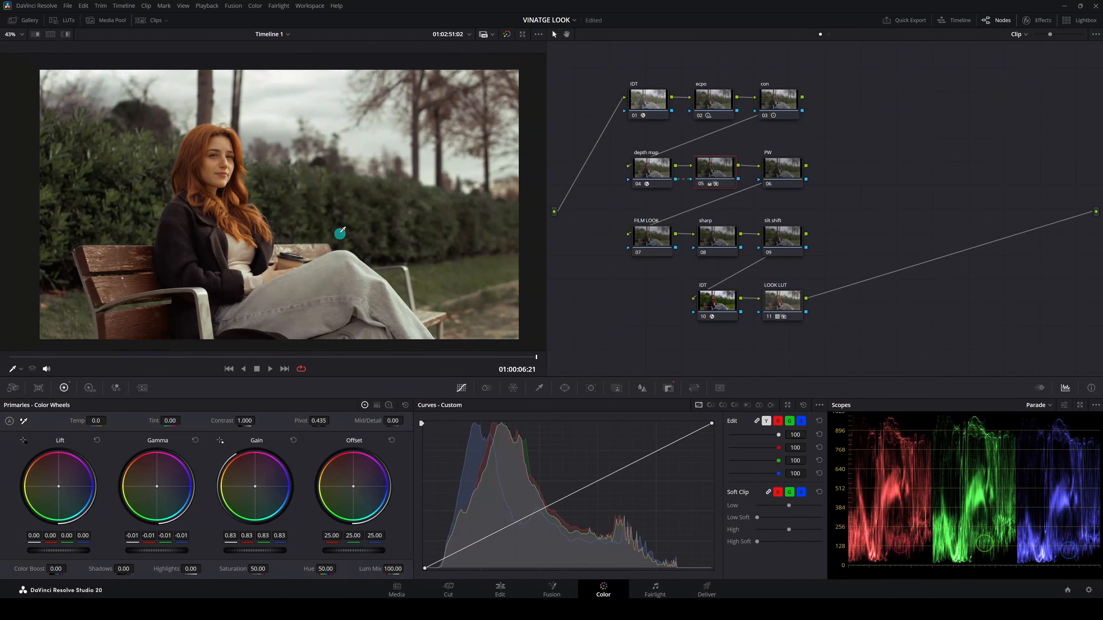
{"action": "scroll", "coordinate": [337, 229], "scroll_direction": "up", "scroll_amount": 1}
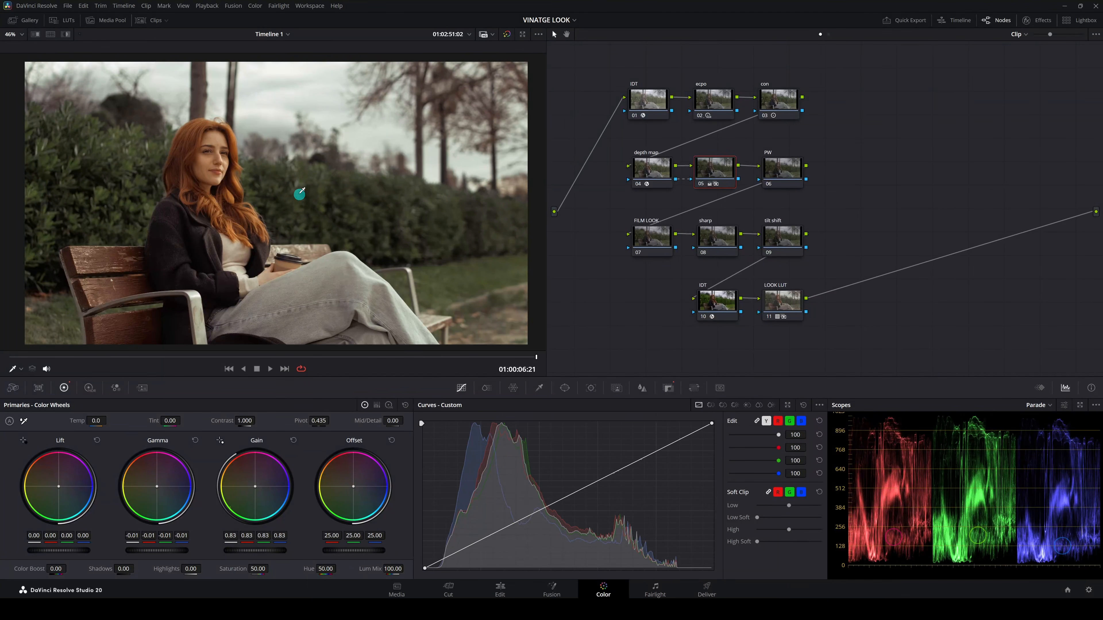
Add a circular power window to the PW node.
{"action": "left_click", "coordinate": [715, 178]}
{"action": "left_click", "coordinate": [785, 174]}
{"action": "scroll", "coordinate": [467, 240], "scroll_direction": "down", "scroll_amount": 1}
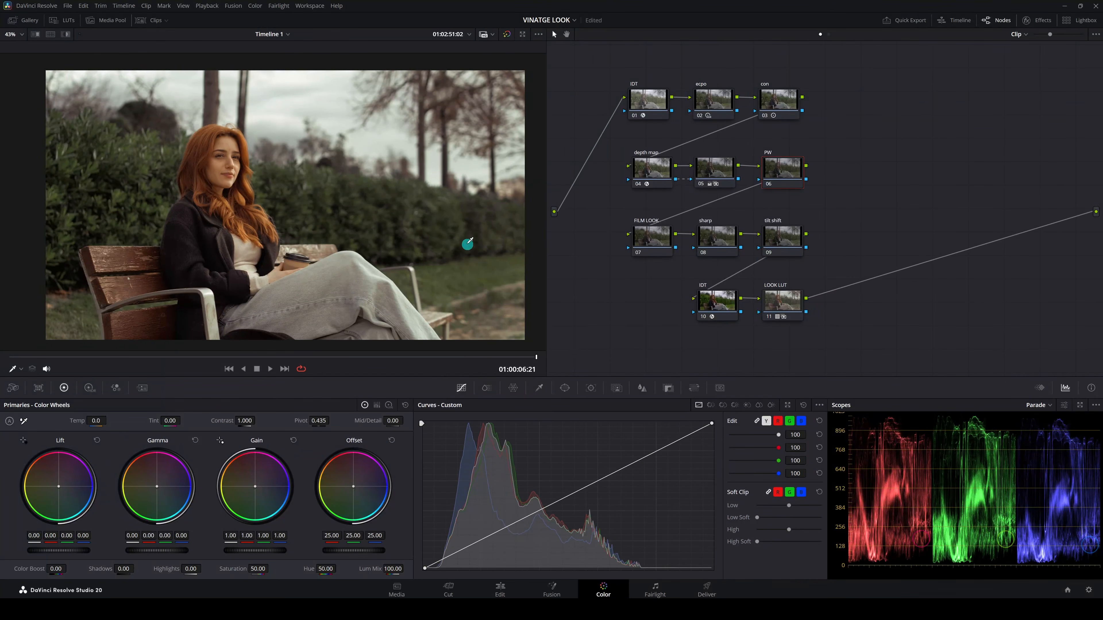
{"action": "left_click", "coordinate": [564, 388]}
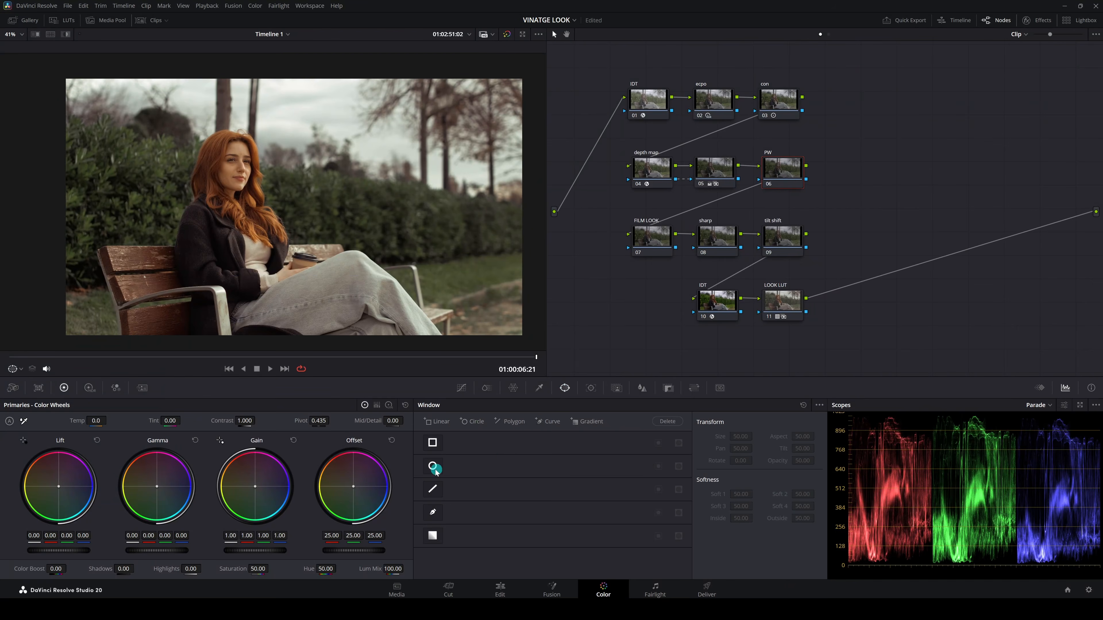
{"action": "left_click", "coordinate": [433, 466]}
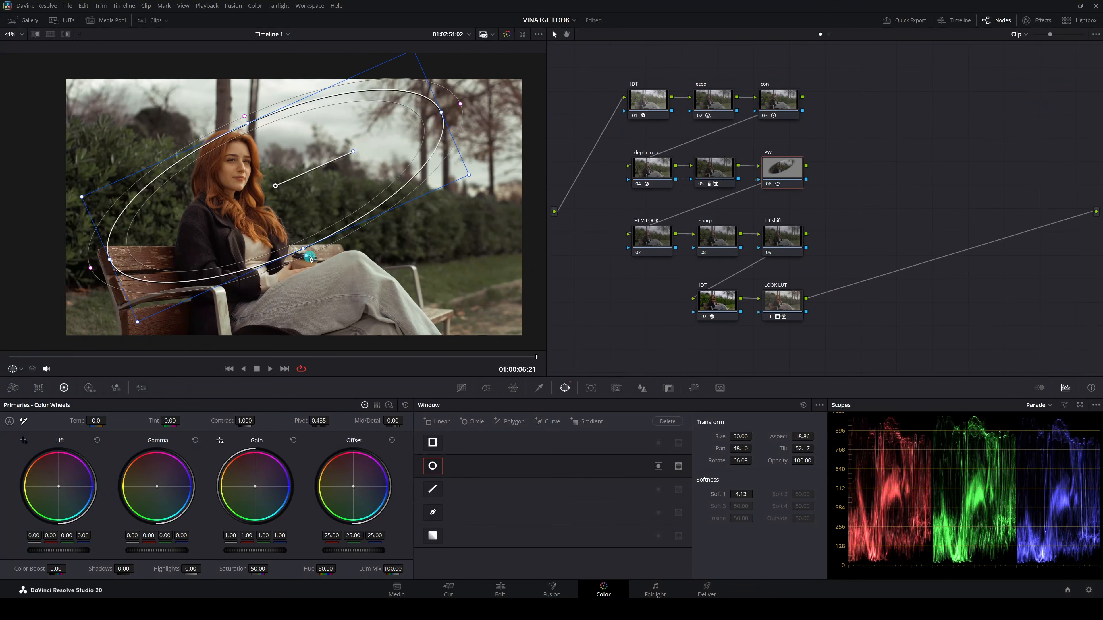
Shape the PW ellipse around the woman with size 53.58, aspect 17.32, pan 50.06, tilt 53.43 and softness 12.65.
{"action": "left_click_drag", "start_coordinate": [305, 252], "coordinate": [310, 267]}
{"action": "left_click_drag", "start_coordinate": [276, 185], "coordinate": [274, 176]}
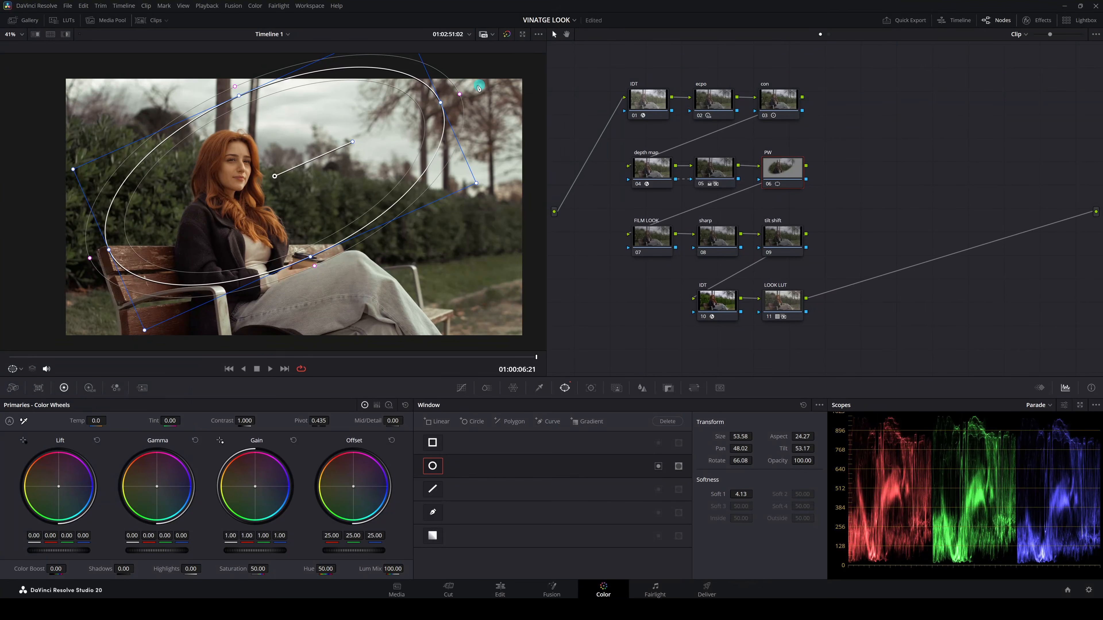
{"action": "left_click_drag", "start_coordinate": [443, 104], "coordinate": [509, 76]}
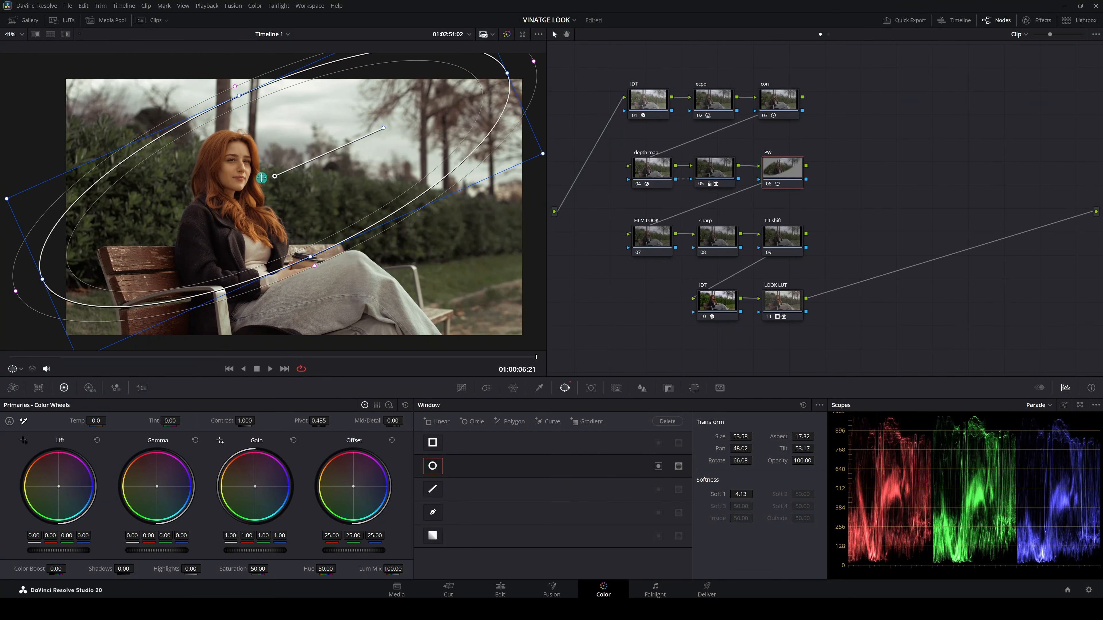
{"action": "left_click_drag", "start_coordinate": [261, 179], "coordinate": [295, 166]}
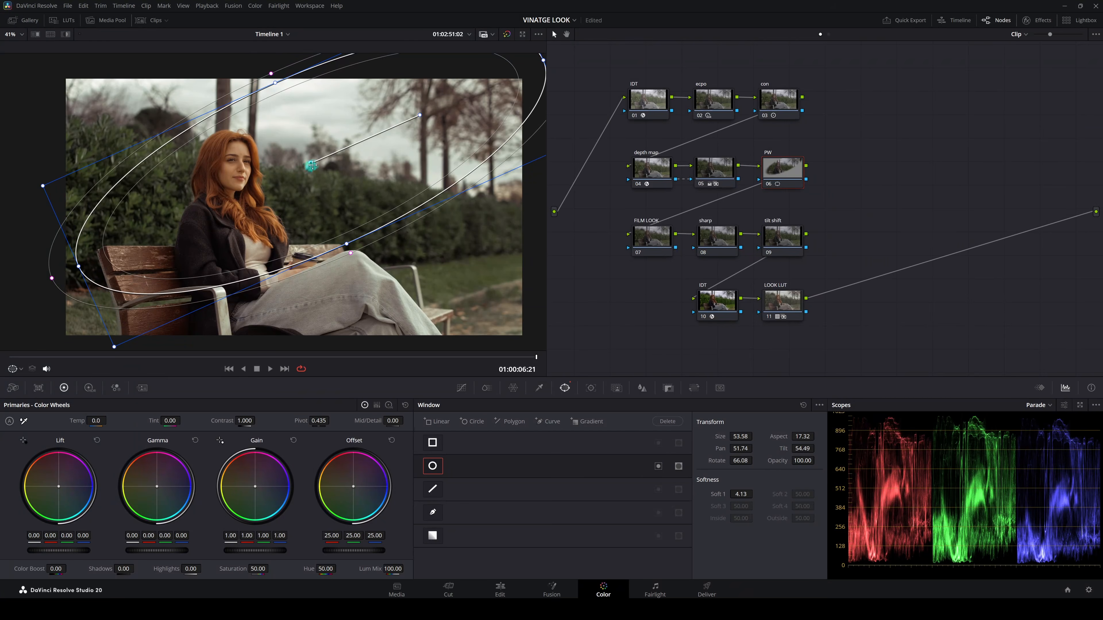
{"action": "left_click_drag", "start_coordinate": [311, 164], "coordinate": [294, 174]}
{"action": "left_click_drag", "start_coordinate": [735, 495], "coordinate": [909, 485]}
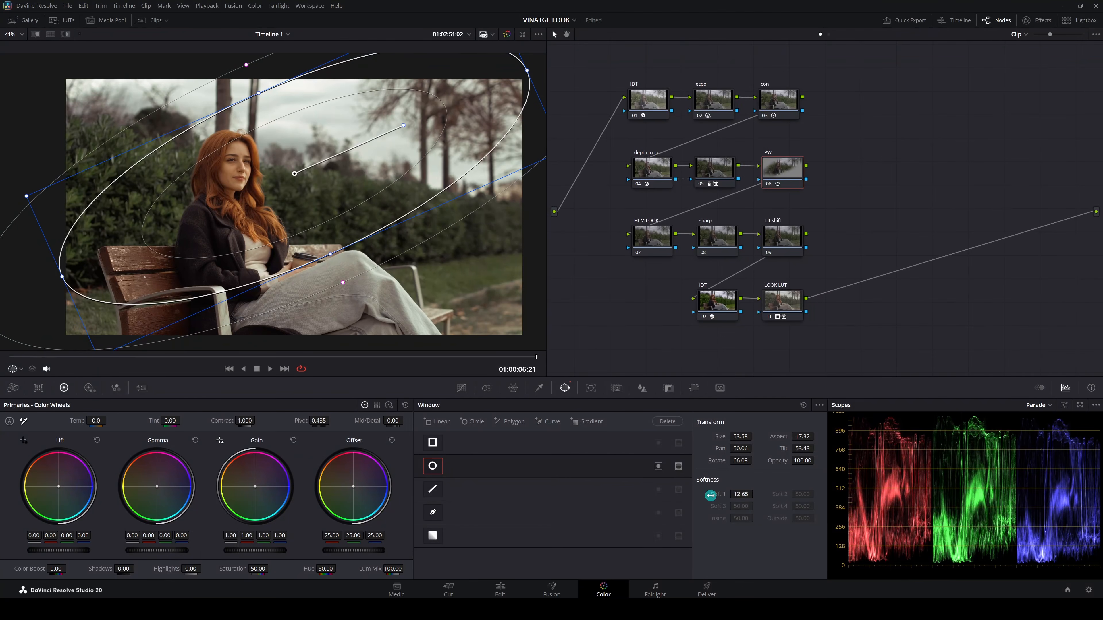
Invert the PW window and darken the area outside it with gamma -0.02 and gain 0.87, raising the window softness to 16.73.
{"action": "left_click", "coordinate": [658, 467]}
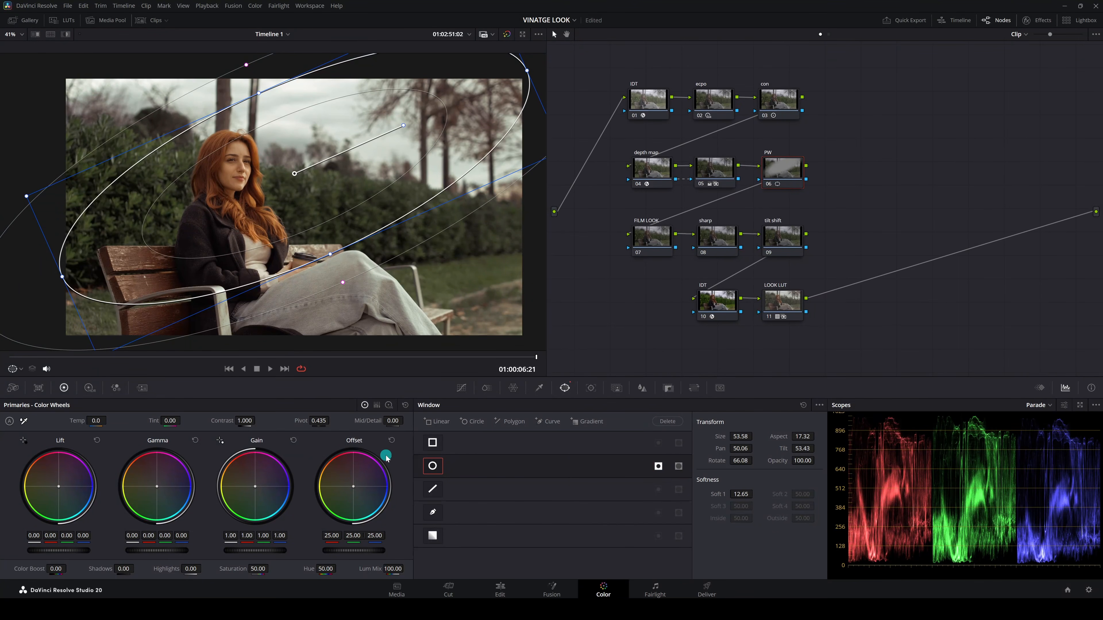
{"action": "left_click_drag", "start_coordinate": [167, 554], "coordinate": [147, 551]}
{"action": "left_click_drag", "start_coordinate": [266, 551], "coordinate": [233, 550]}
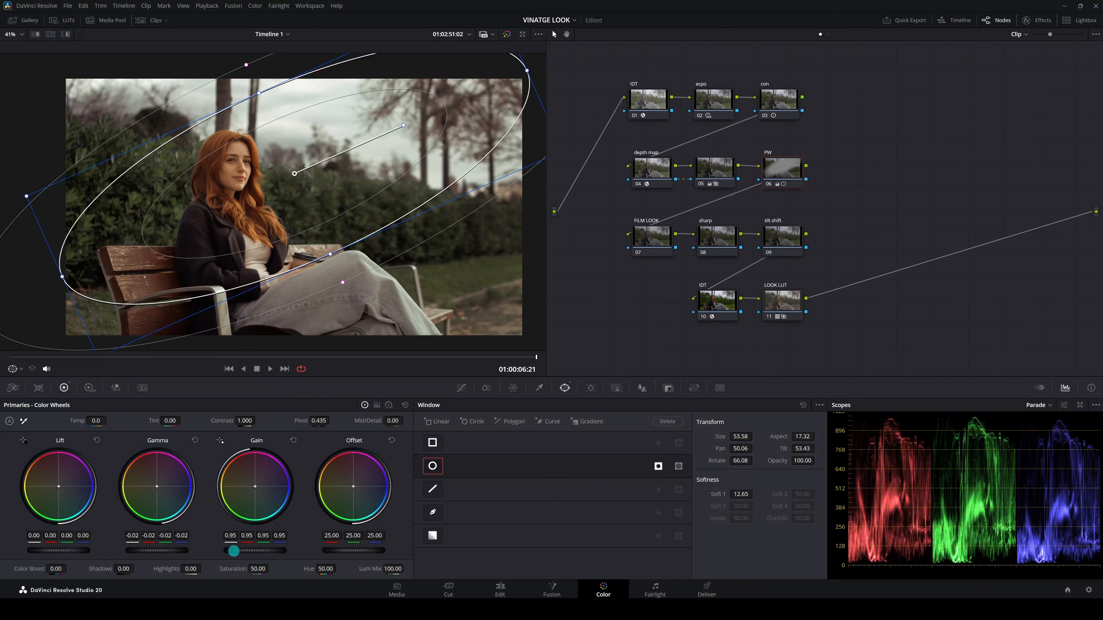
{"action": "left_click_drag", "start_coordinate": [301, 552], "coordinate": [273, 552]}
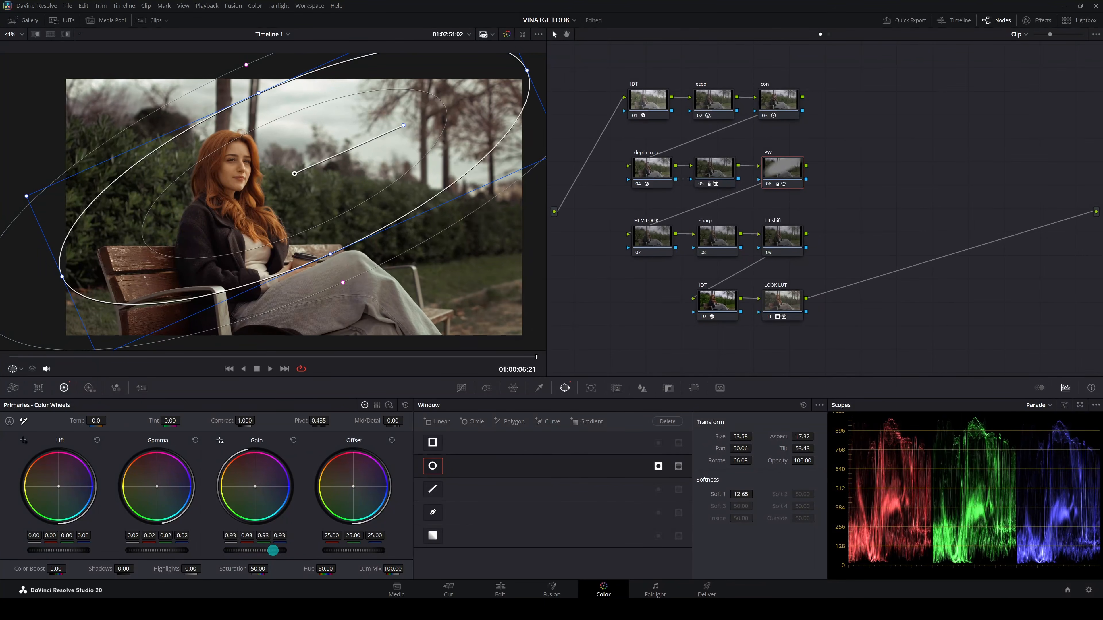
{"action": "left_click_drag", "start_coordinate": [738, 495], "coordinate": [777, 494]}
{"action": "mouse_move", "coordinate": [816, 491]}
{"action": "left_mouse_down"}
{"action": "mouse_move", "coordinate": [840, 491]}
{"action": "mouse_move", "coordinate": [821, 495]}
{"action": "left_mouse_up"}
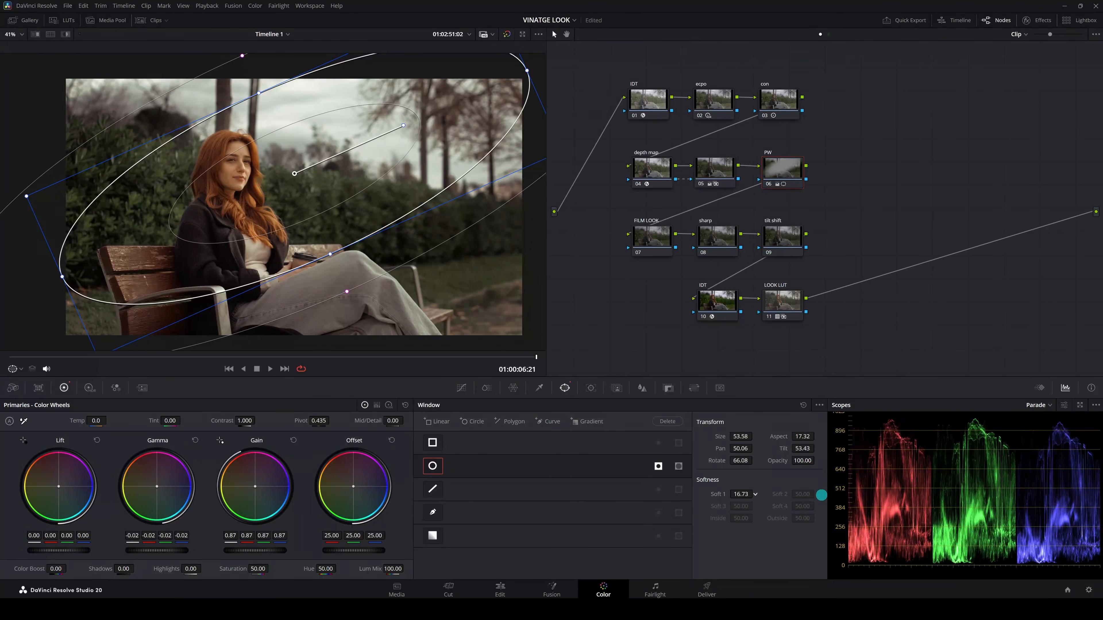
Compare the image with node 05 and the PW node disabled and enabled together.
{"action": "left_click", "coordinate": [706, 191]}
{"action": "key", "text": "ctrl+d"}
{"action": "key", "text": "ctrl+d"}
{"action": "key", "text": "ctrl+d"}
{"action": "key", "text": "ctrl+d"}
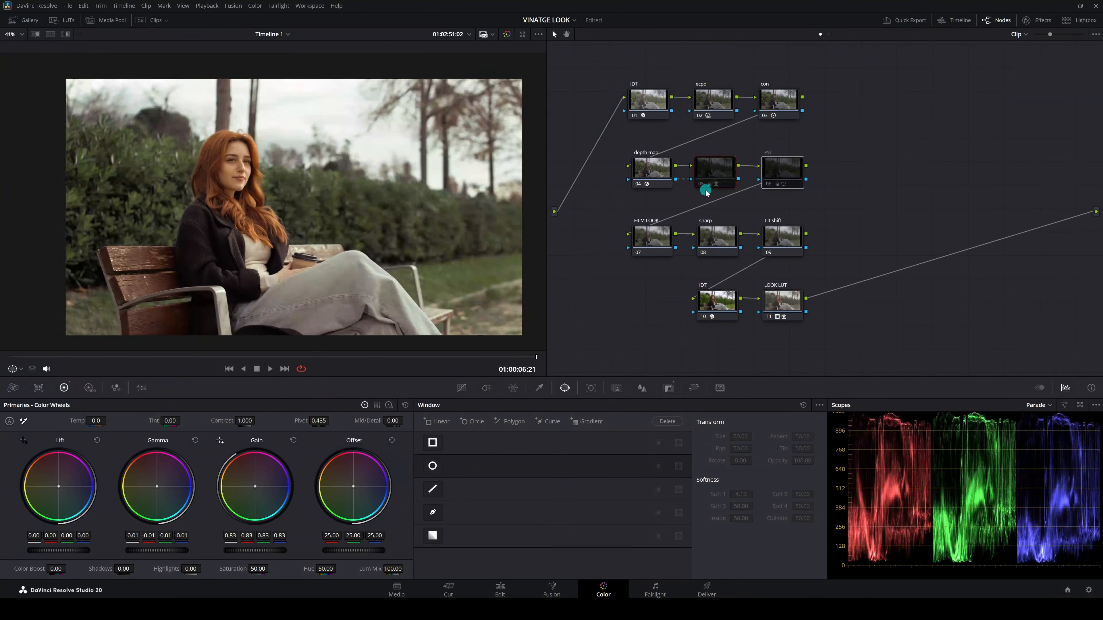
{"action": "key", "text": "ctrl+d"}
{"action": "key", "text": "ctrl+d"}
{"action": "key", "text": "ctrl+d"}
{"action": "key", "text": "ctrl+d"}
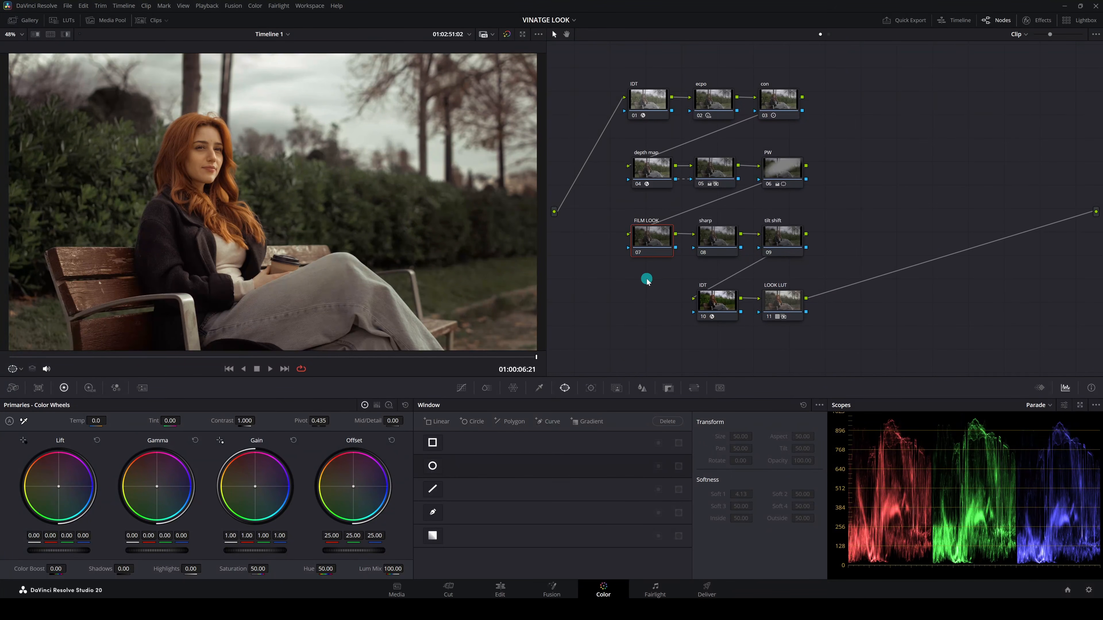
Search the effects library for "film", add Film Look Creator to the FILM LOOK node, and compare the image with the node off and on.
{"action": "left_click", "coordinate": [1038, 20]}
{"action": "left_click", "coordinate": [1050, 53]}
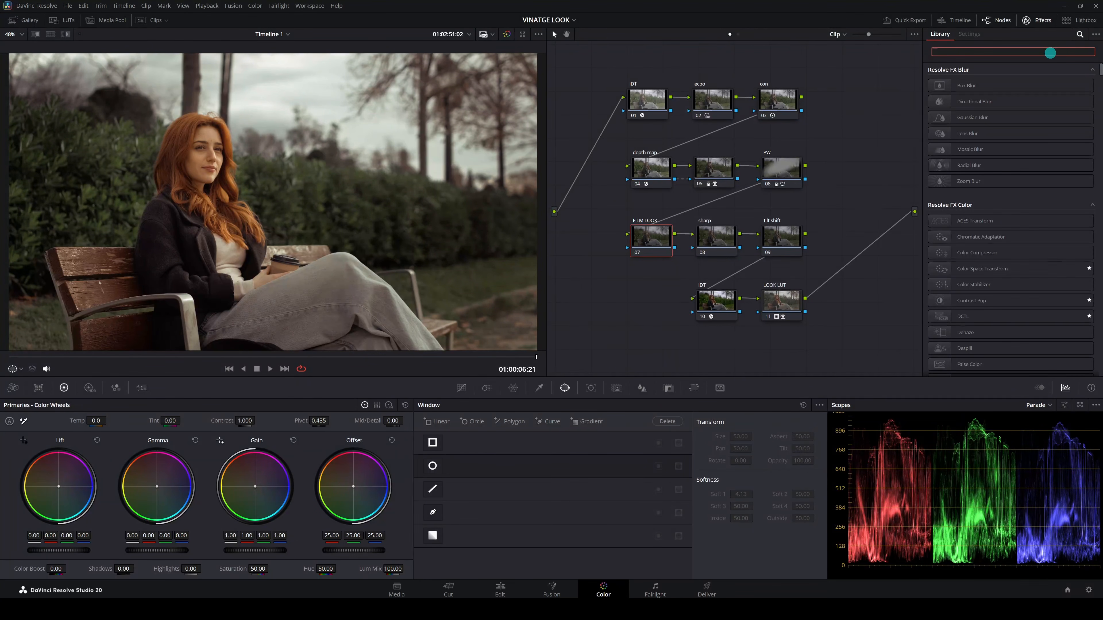
{"action": "type", "text": "film"}
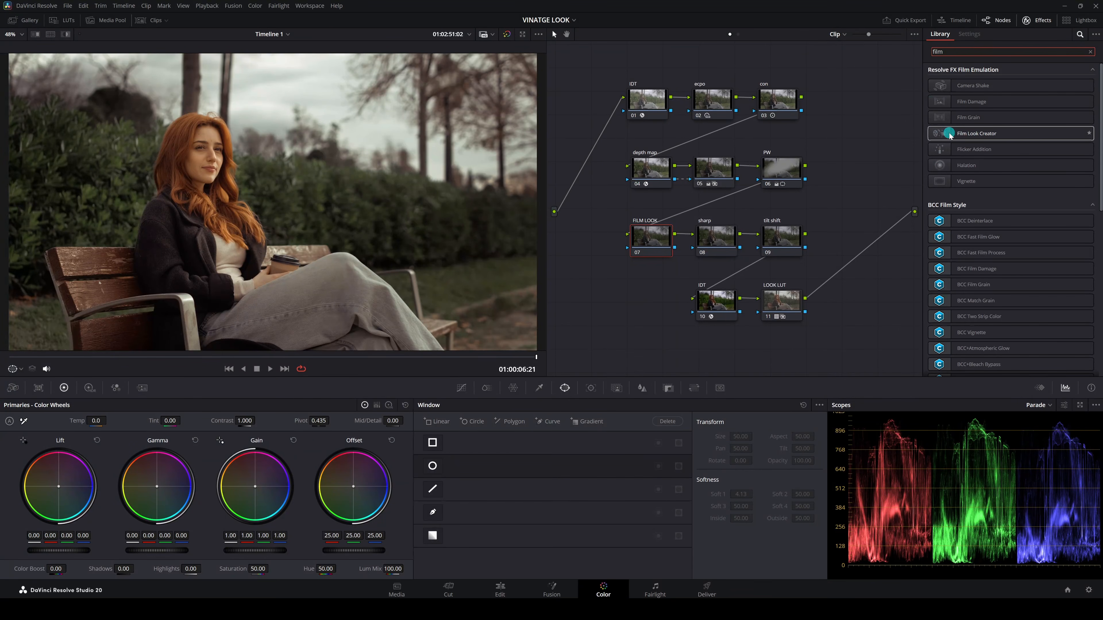
{"action": "left_click_drag", "start_coordinate": [951, 135], "coordinate": [645, 242]}
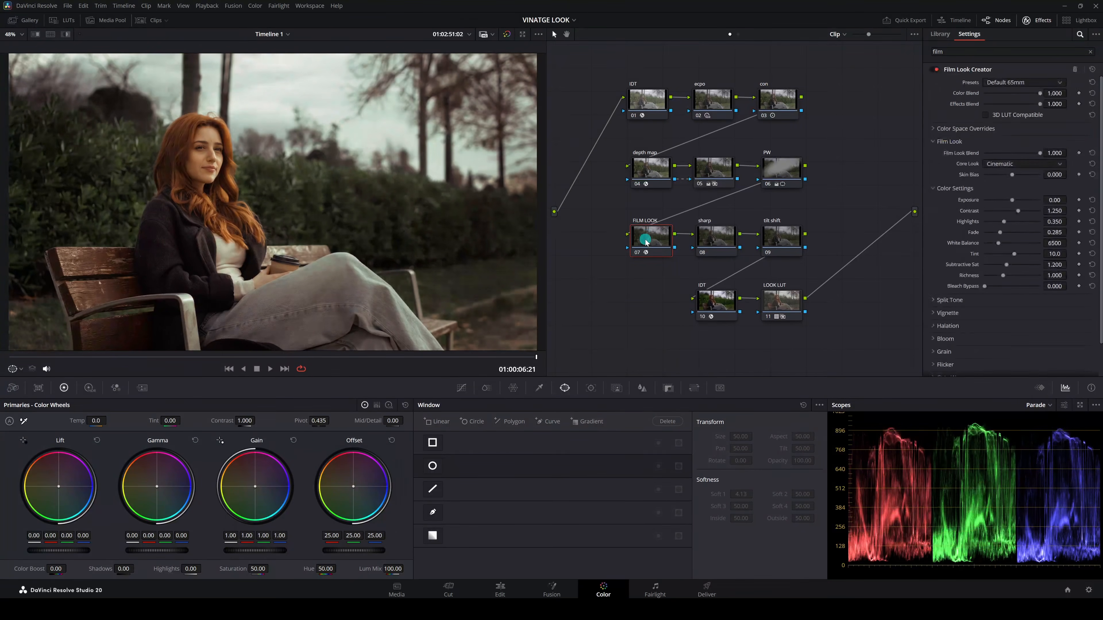
{"action": "left_click", "coordinate": [307, 225]}
{"action": "left_click", "coordinate": [637, 252]}
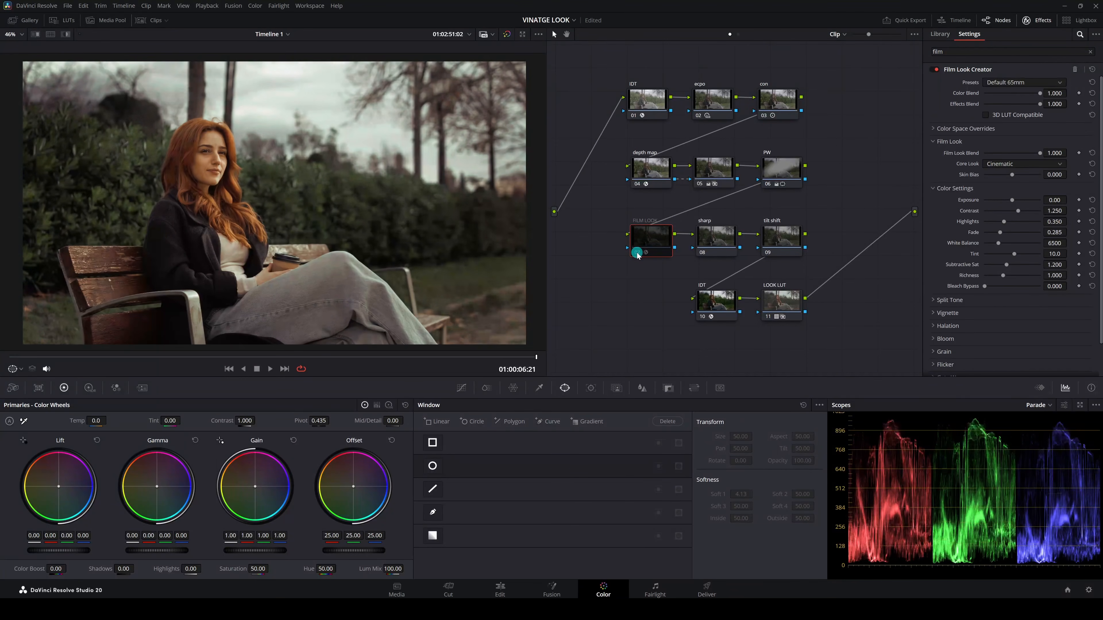
{"action": "left_click", "coordinate": [654, 242]}
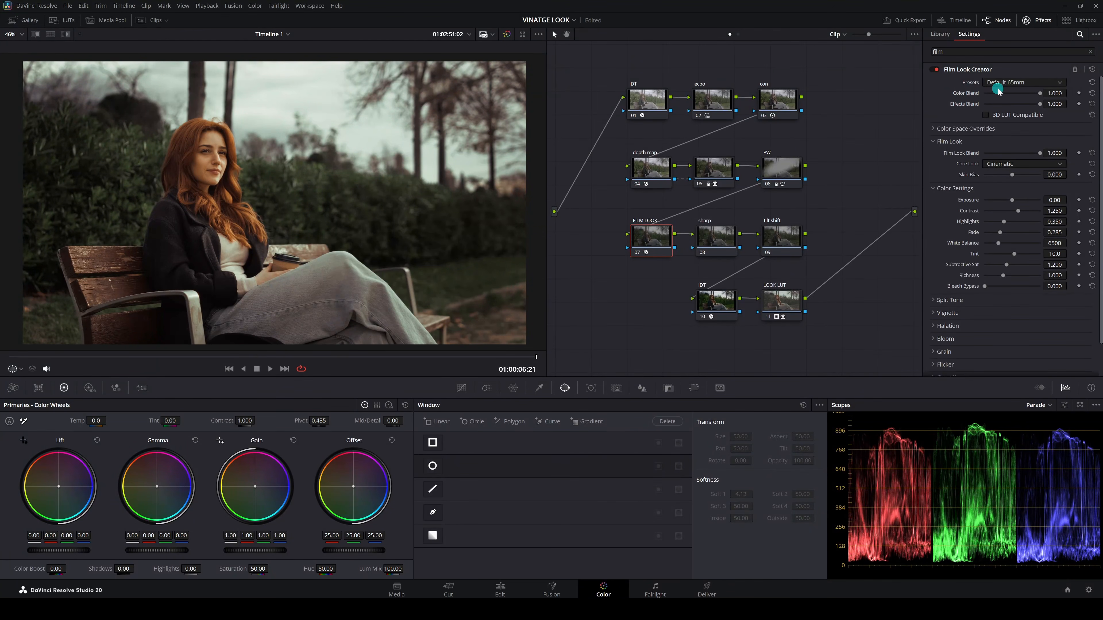
Apply the Clean Slate preset in Film Look Creator and review its color space overrides.
{"action": "left_click", "coordinate": [1014, 85]}
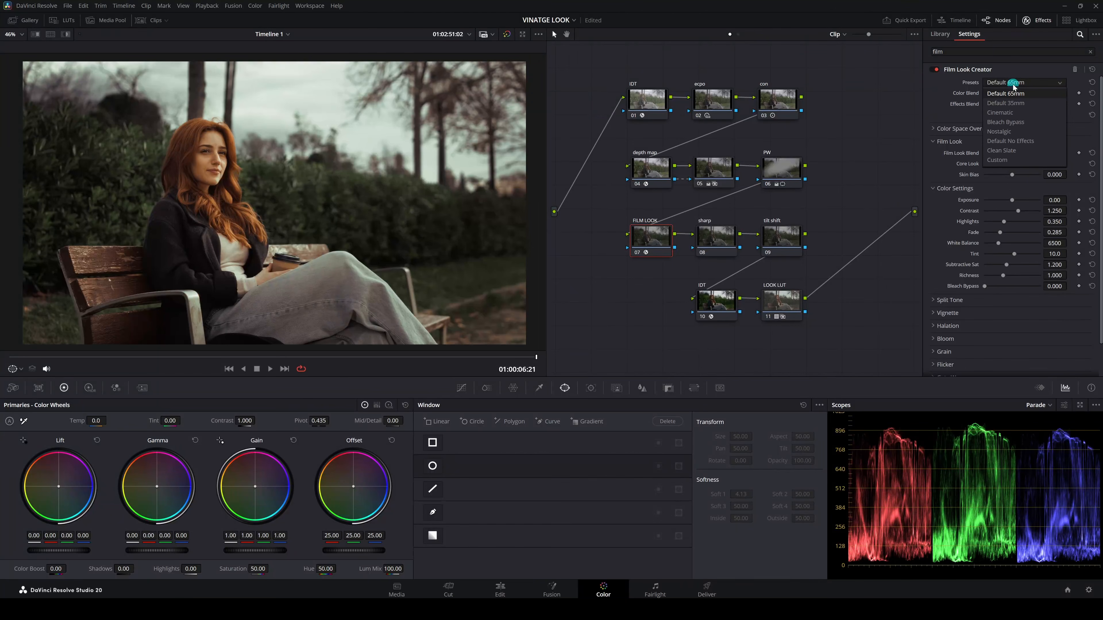
{"action": "left_click", "coordinate": [1010, 152]}
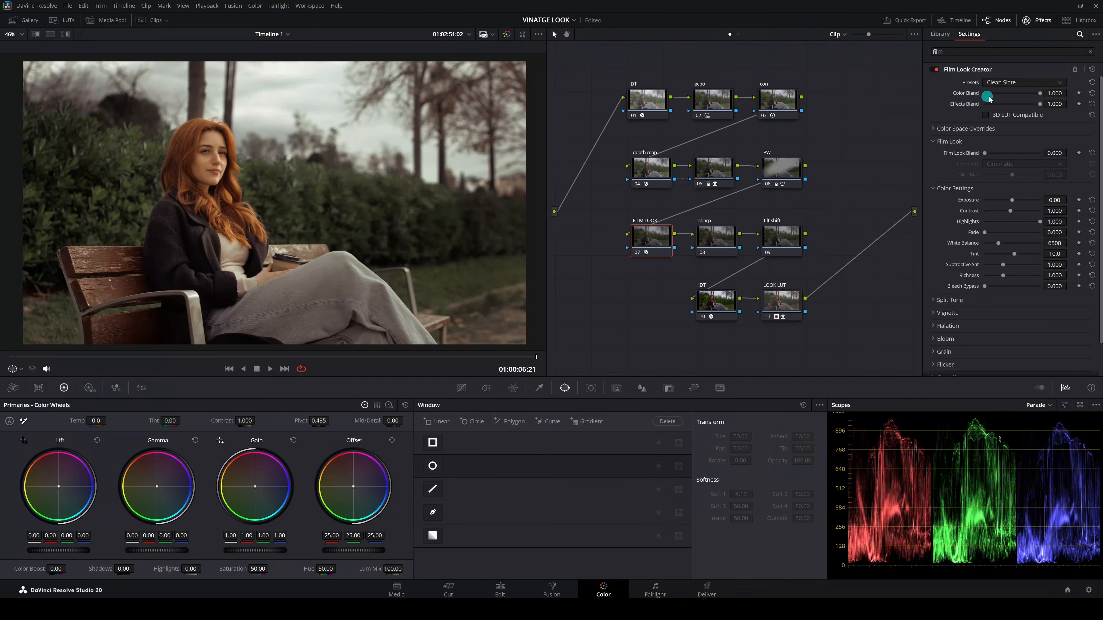
{"action": "left_click", "coordinate": [939, 130]}
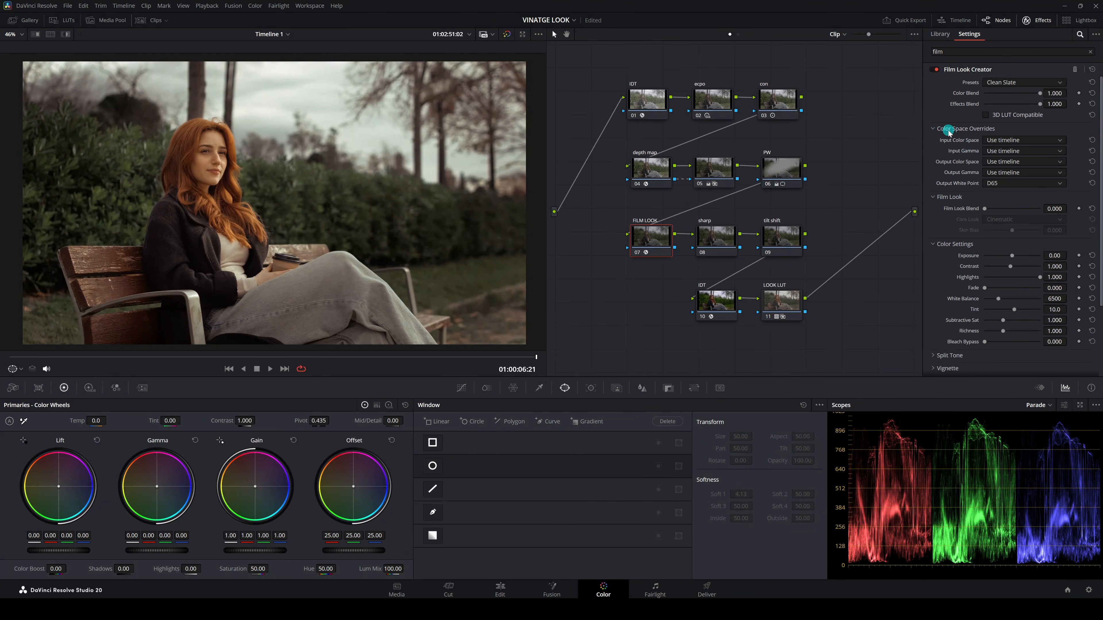
{"action": "left_click", "coordinate": [949, 130]}
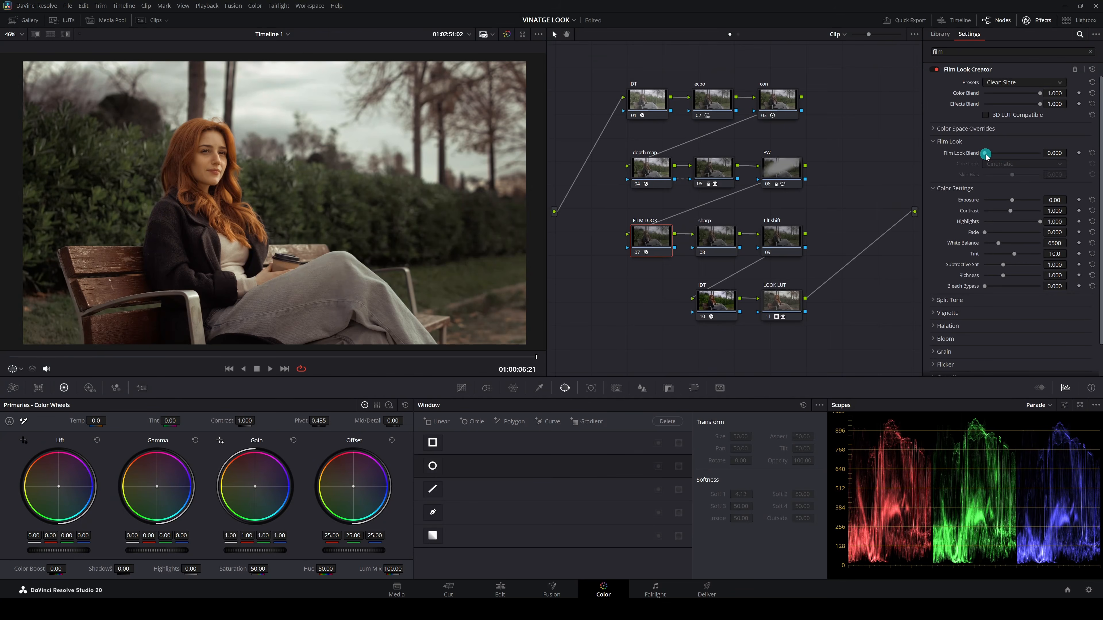
Set the Film Look Blend to 0.535 and compare the image with the FILM LOOK node disabled and enabled.
{"action": "left_click_drag", "start_coordinate": [987, 155], "coordinate": [1010, 155]}
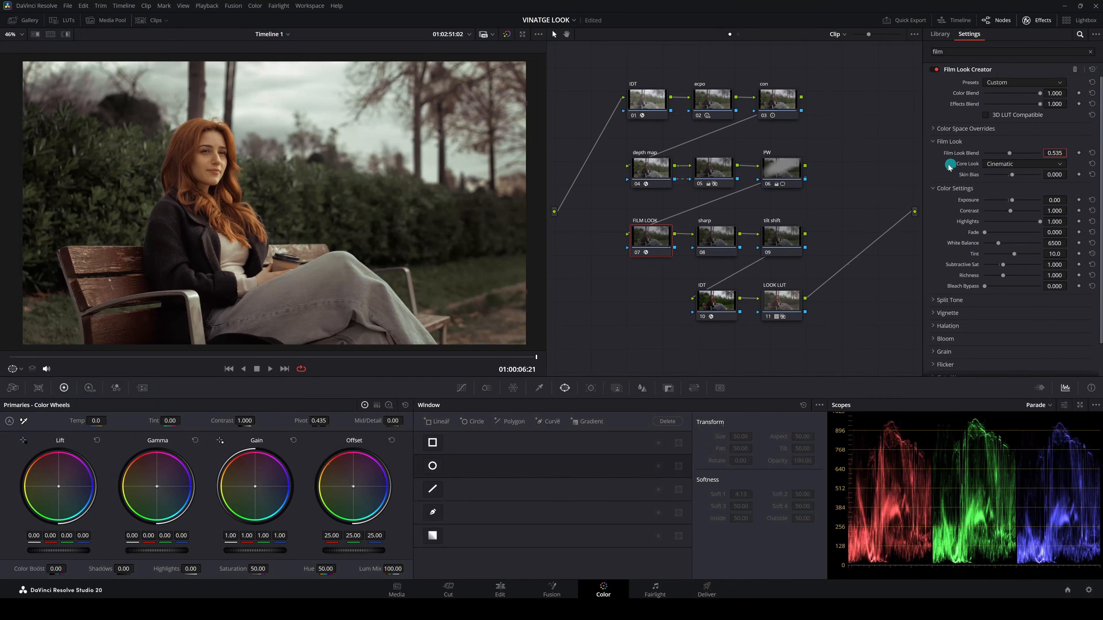
{"action": "key", "text": "Return"}
{"action": "left_click", "coordinate": [636, 255]}
{"action": "left_click", "coordinate": [636, 255]}
Set the Film Look Creator's core look to Vintage and its skin bias to -0.194.
{"action": "left_click", "coordinate": [996, 165]}
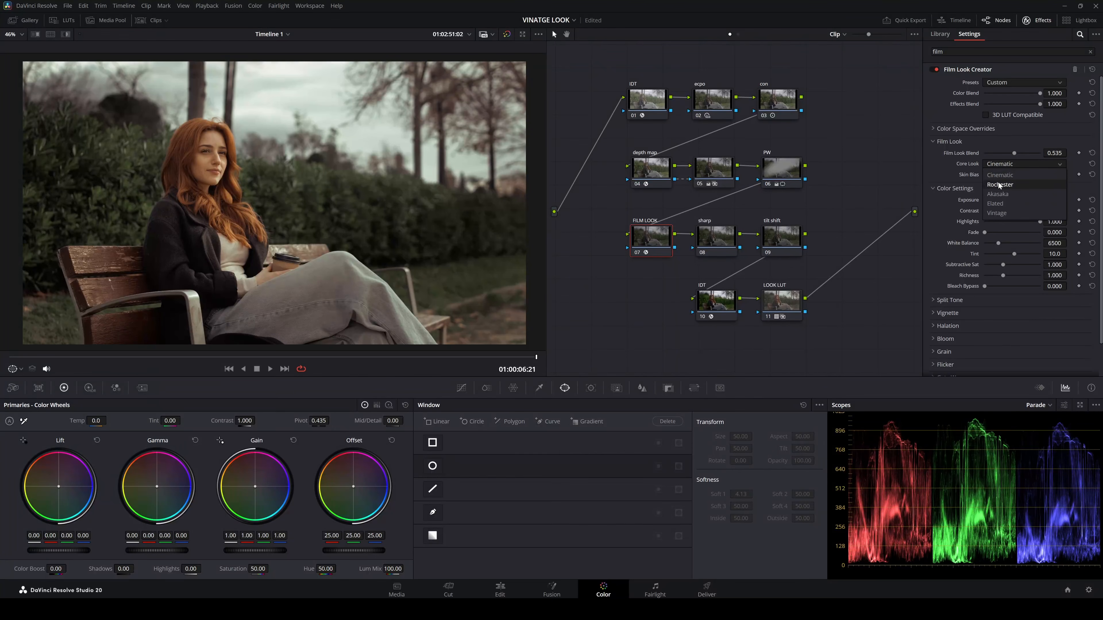
{"action": "left_click", "coordinate": [1002, 213]}
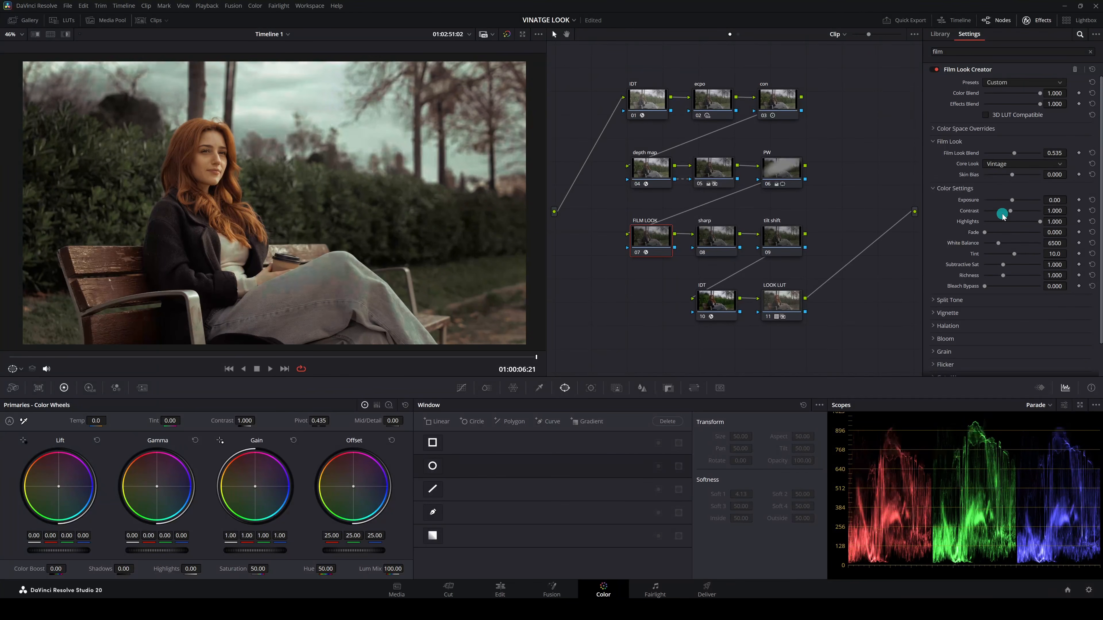
{"action": "left_click", "coordinate": [987, 190]}
{"action": "left_click_drag", "start_coordinate": [1059, 177], "coordinate": [985, 176]}
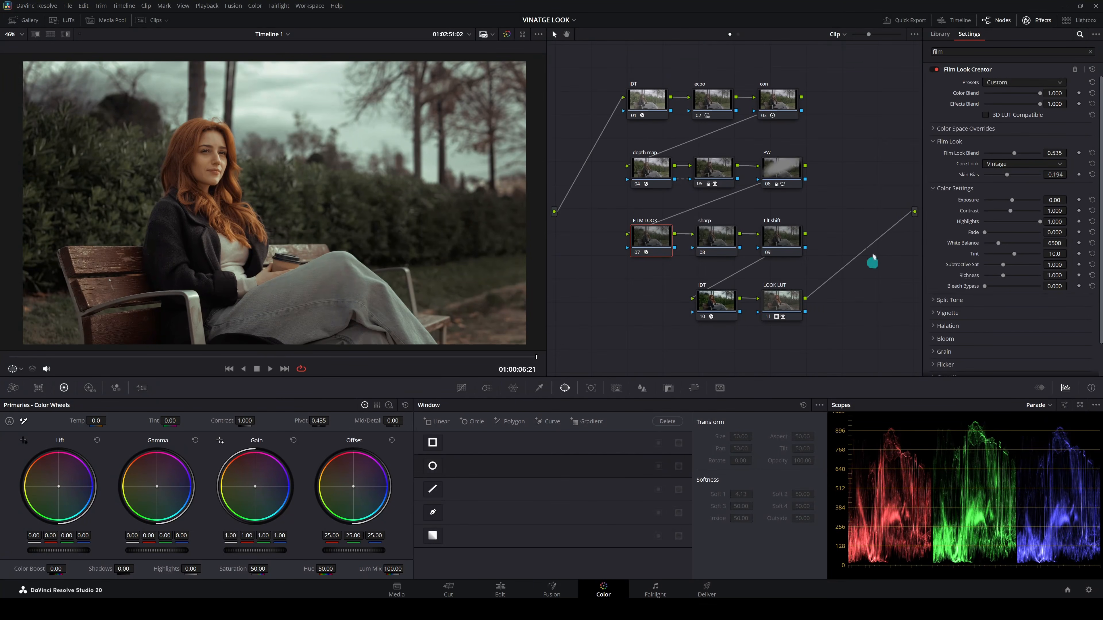
Compare the image with the FILM LOOK node off and on, and set the Film Look Creator's exposure to -0.50 and contrast to 0.931.
{"action": "left_click", "coordinate": [637, 253]}
{"action": "left_click", "coordinate": [636, 253]}
{"action": "scroll", "coordinate": [239, 184], "scroll_direction": "down", "scroll_amount": 1}
{"action": "scroll", "coordinate": [239, 184], "scroll_direction": "up", "scroll_amount": 1}
{"action": "left_click_drag", "start_coordinate": [1058, 200], "coordinate": [994, 248]}
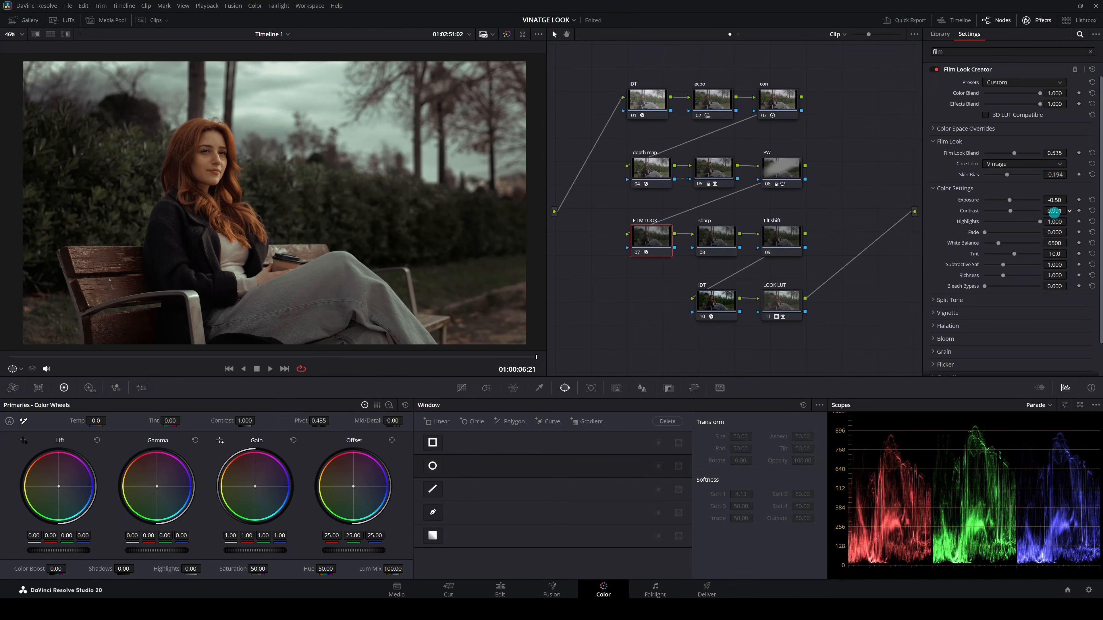
{"action": "left_click_drag", "start_coordinate": [1051, 213], "coordinate": [1028, 217]}
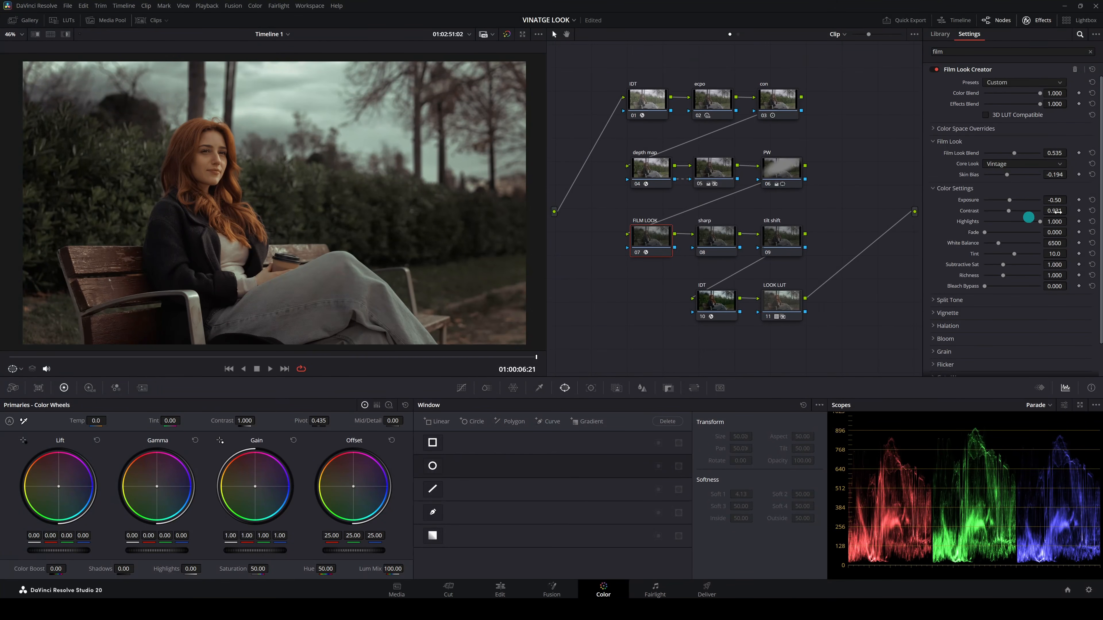
Set the Film Look Creator's fade to 0.300, checking the shadows on the woman's dark coat.
{"action": "left_click", "coordinate": [990, 234]}
{"action": "left_click_drag", "start_coordinate": [990, 235], "coordinate": [1000, 235]}
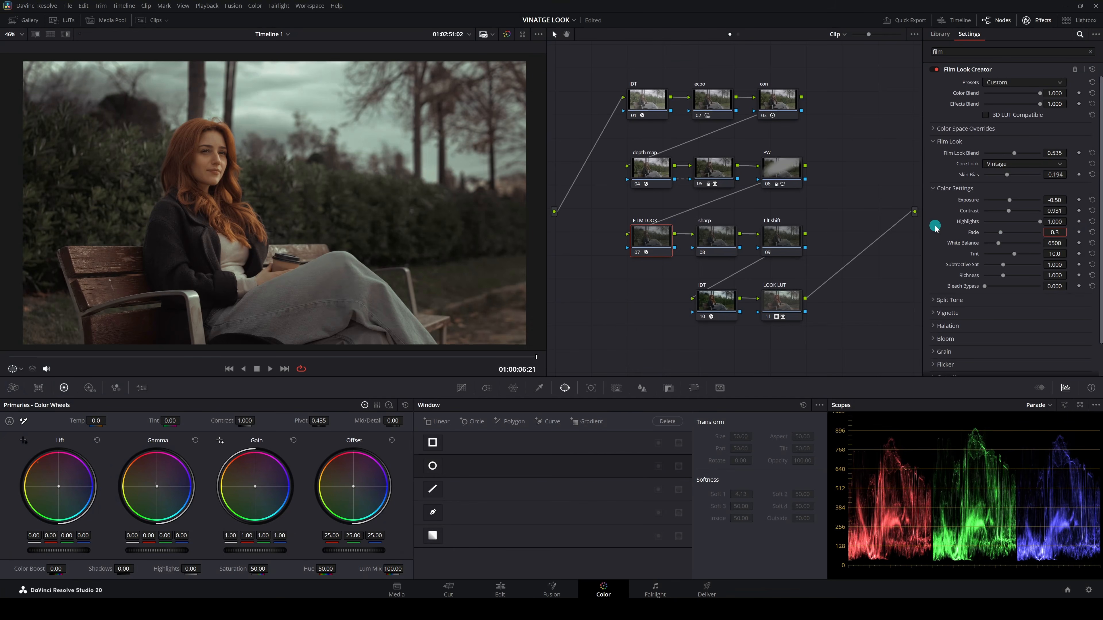
{"action": "scroll", "coordinate": [196, 300], "scroll_direction": "up", "scroll_amount": 5}
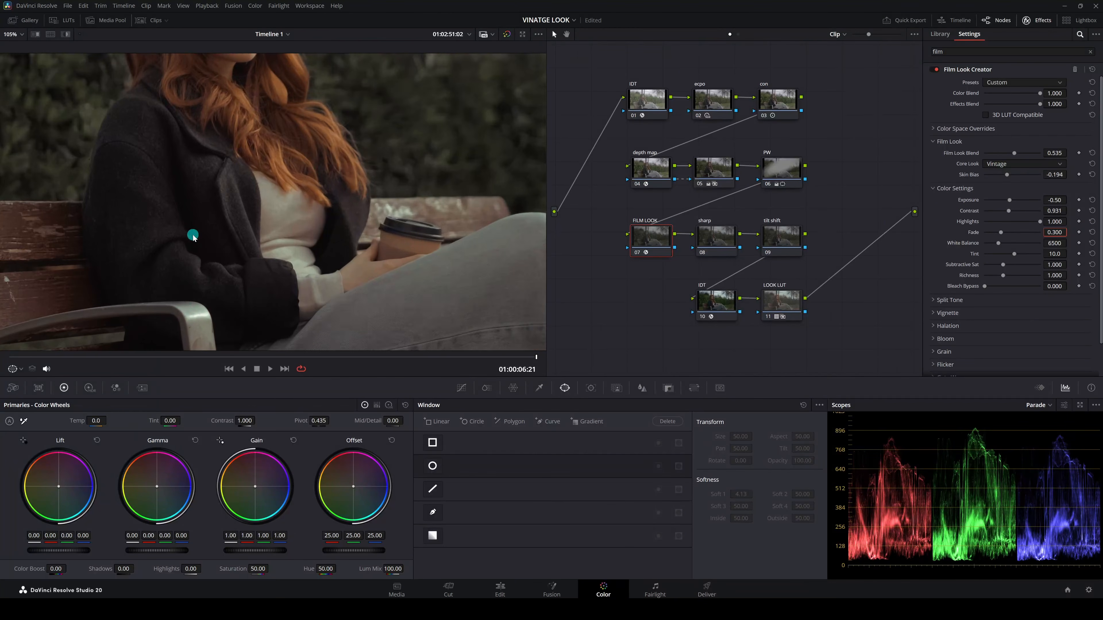
{"action": "scroll", "coordinate": [191, 266], "scroll_direction": "up", "scroll_amount": 3}
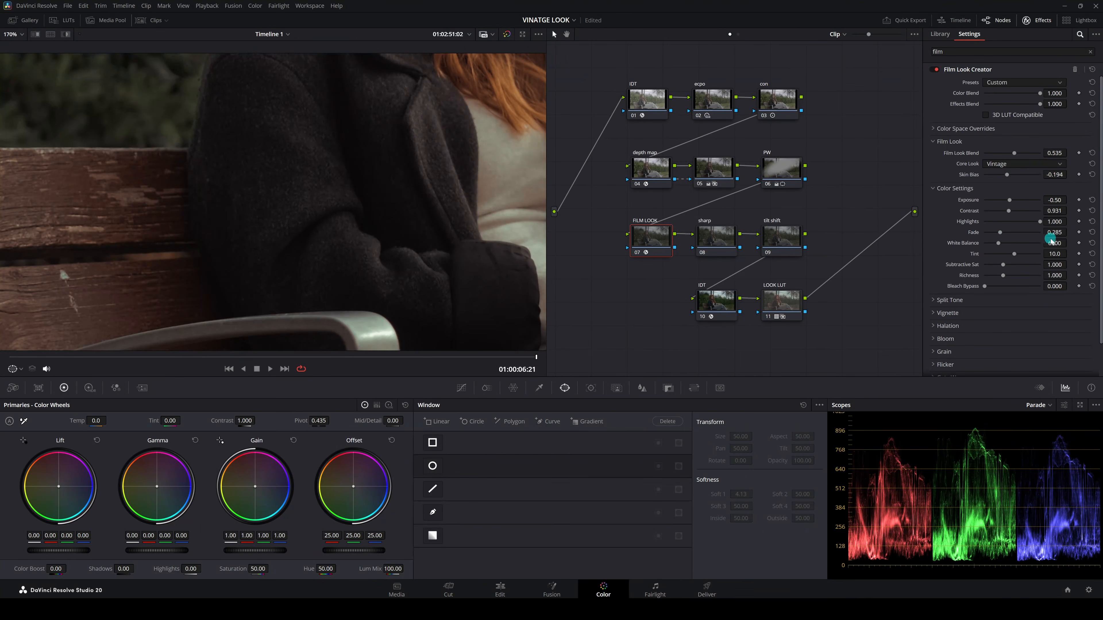
{"action": "mouse_move", "coordinate": [1001, 233]}
{"action": "left_mouse_down"}
{"action": "mouse_move", "coordinate": [987, 233]}
{"action": "mouse_move", "coordinate": [1005, 235]}
{"action": "left_mouse_up"}
{"action": "left_click_drag", "start_coordinate": [1004, 235], "coordinate": [1003, 236]}
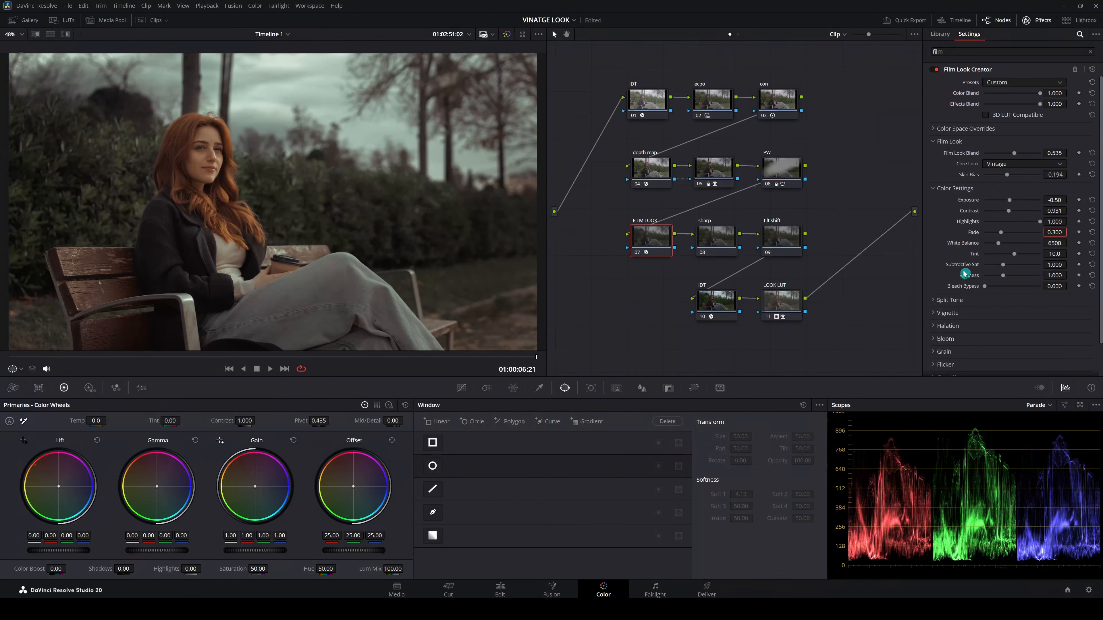
Set the Film Look Creator's subtractive saturation to 1.300 and bleach bypass to 0.147.
{"action": "left_click", "coordinate": [932, 249]}
{"action": "left_click_drag", "start_coordinate": [1053, 267], "coordinate": [1095, 264]}
{"action": "left_click_drag", "start_coordinate": [595, 313], "coordinate": [640, 310]}
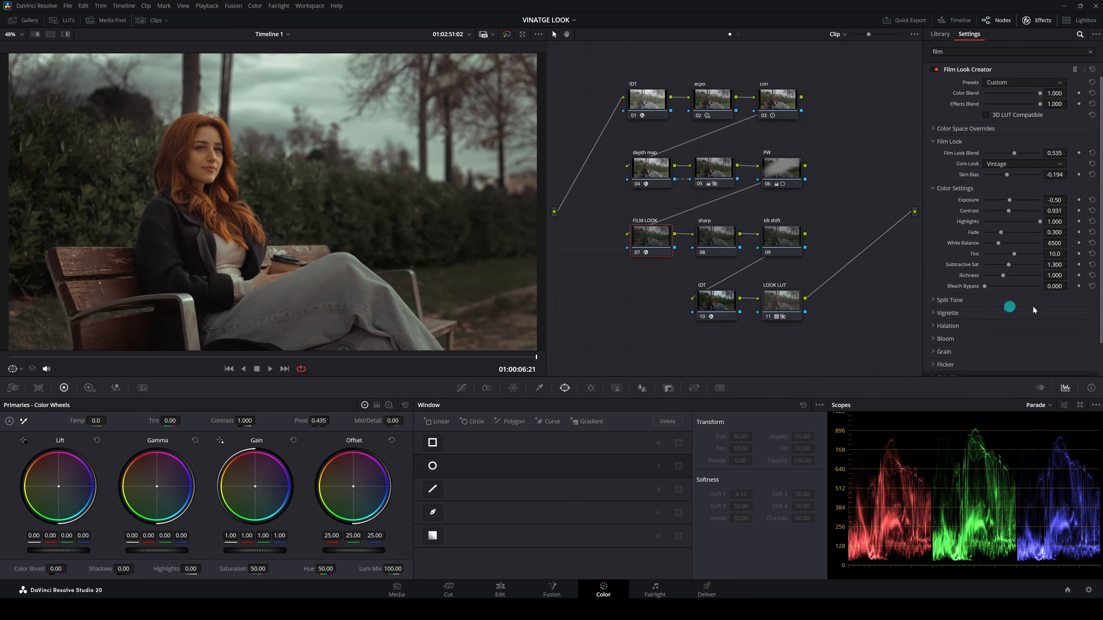
{"action": "left_click_drag", "start_coordinate": [1051, 287], "coordinate": [1085, 286]}
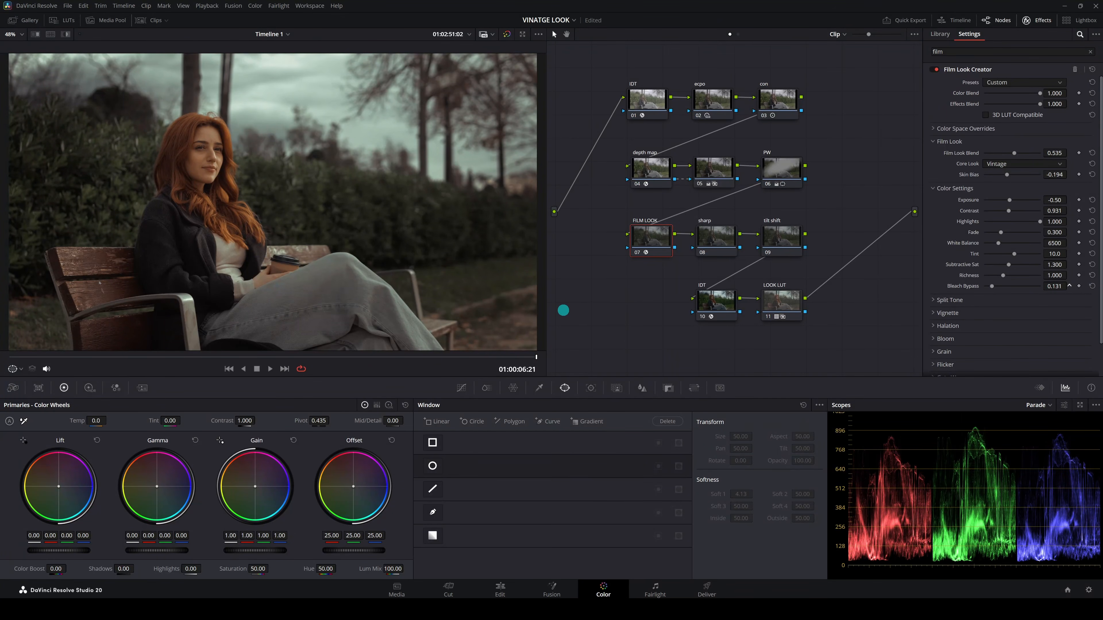
{"action": "left_click_drag", "start_coordinate": [564, 310], "coordinate": [569, 308]}
{"action": "scroll", "coordinate": [950, 308], "scroll_direction": "down", "scroll_amount": 1}
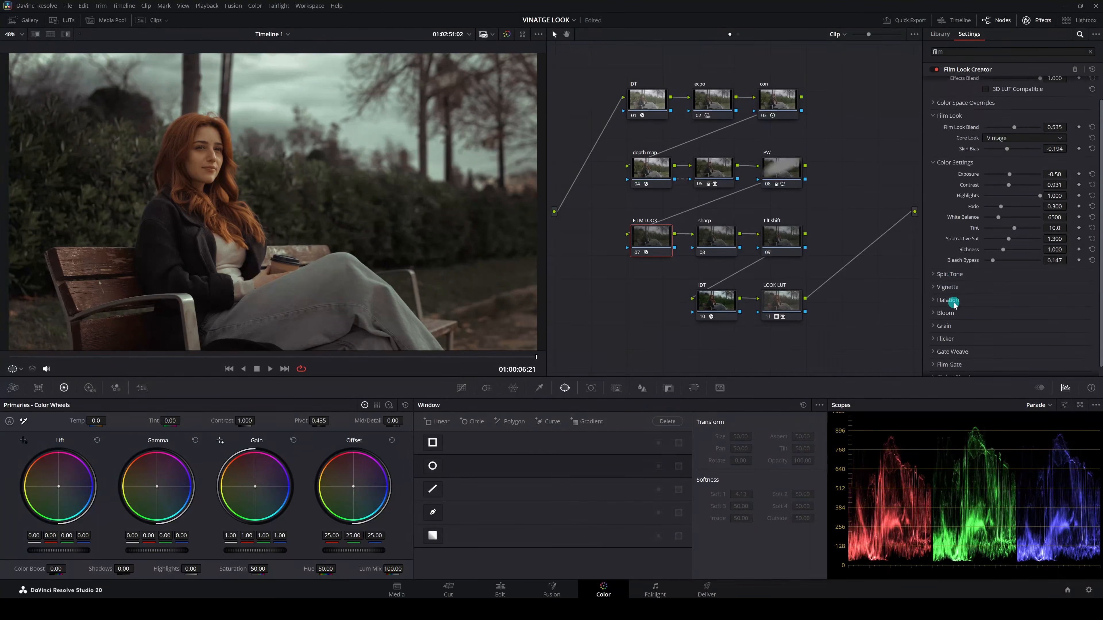
Enable the vignette in Film Look Creator and set its amount to 0.140.
{"action": "left_click", "coordinate": [946, 276]}
{"action": "left_click", "coordinate": [946, 275]}
{"action": "left_click", "coordinate": [947, 288]}
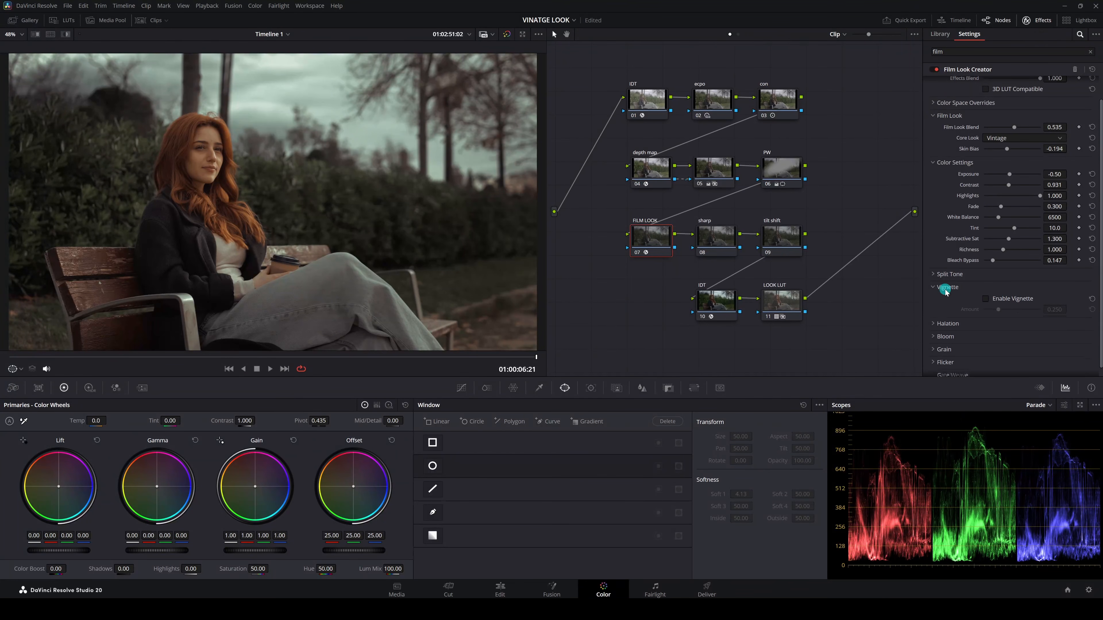
{"action": "left_click", "coordinate": [986, 299]}
{"action": "mouse_move", "coordinate": [999, 310]}
{"action": "left_mouse_down"}
{"action": "mouse_move", "coordinate": [1015, 311]}
{"action": "mouse_move", "coordinate": [993, 310]}
{"action": "left_mouse_up"}
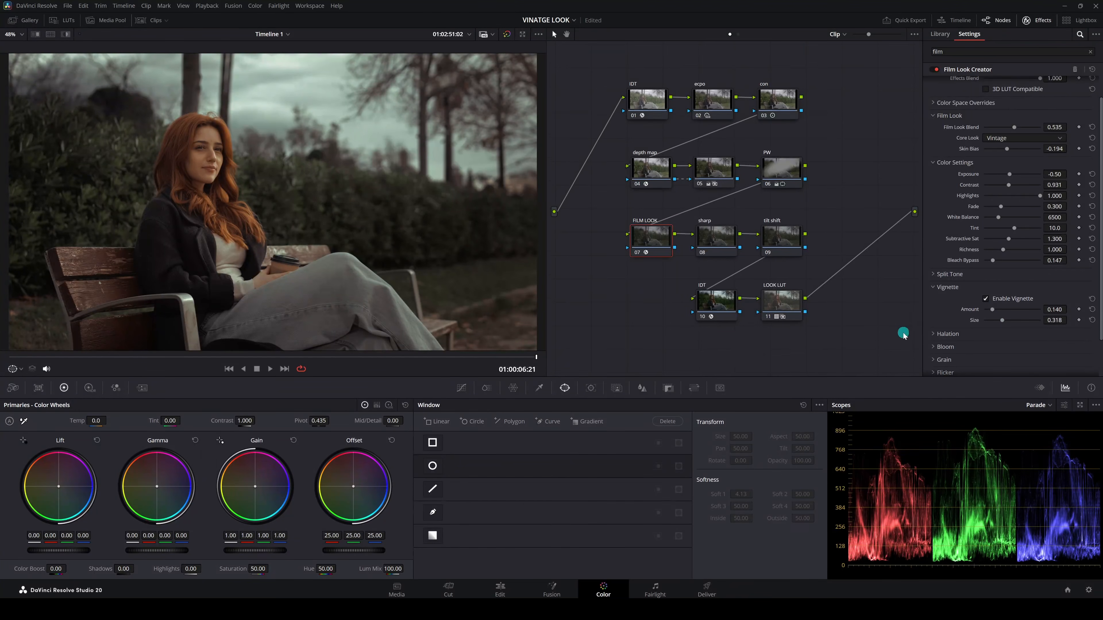
Review the Film Look Creator's halation options.
{"action": "scroll", "coordinate": [904, 335], "scroll_direction": "down", "scroll_amount": 1}
{"action": "scroll", "coordinate": [947, 338], "scroll_direction": "down", "scroll_amount": 2}
{"action": "left_click", "coordinate": [947, 308]}
{"action": "scroll", "coordinate": [948, 307], "scroll_direction": "down", "scroll_amount": 1}
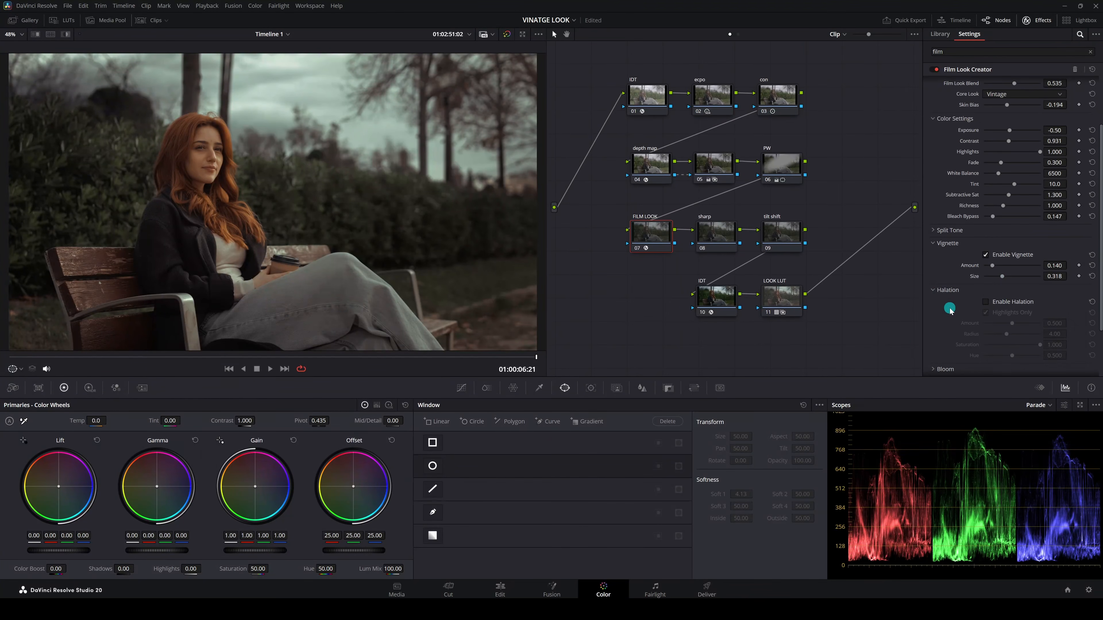
{"action": "left_click", "coordinate": [941, 292]}
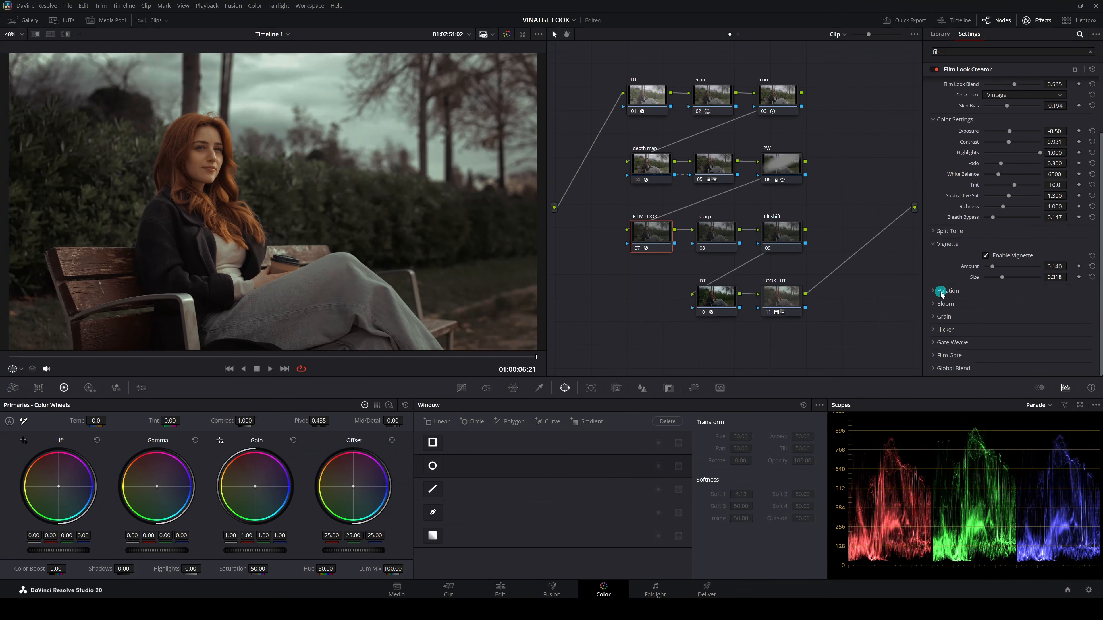
Enable grain in Film Look Creator and set its amount to 0.202, checking the texture on the woman's face.
{"action": "left_click", "coordinate": [944, 318]}
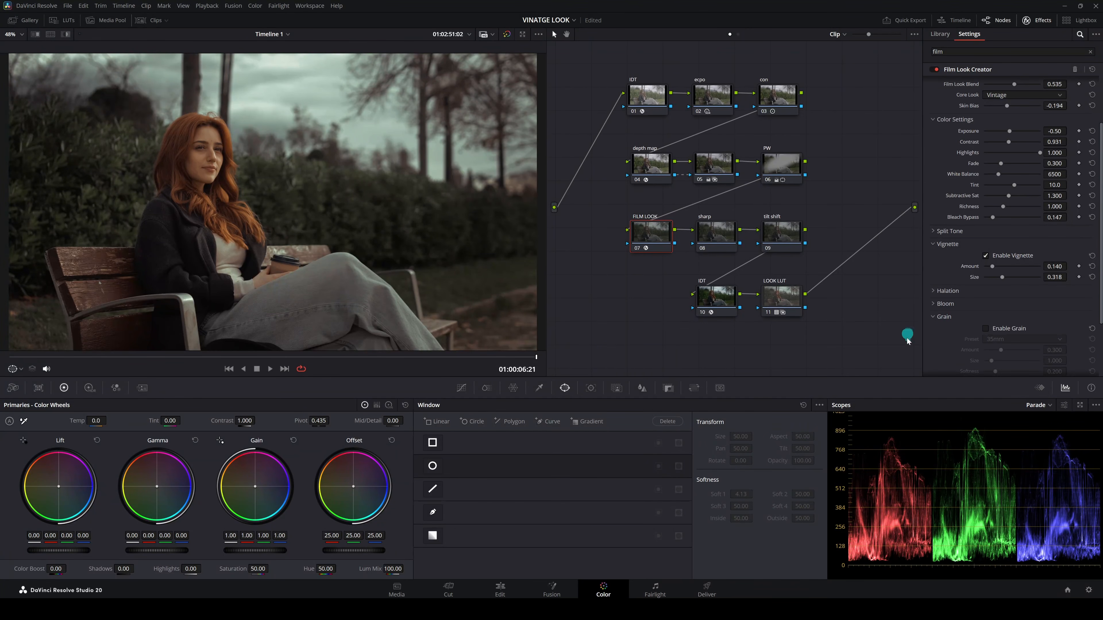
{"action": "scroll", "coordinate": [959, 336], "scroll_direction": "down", "scroll_amount": 1}
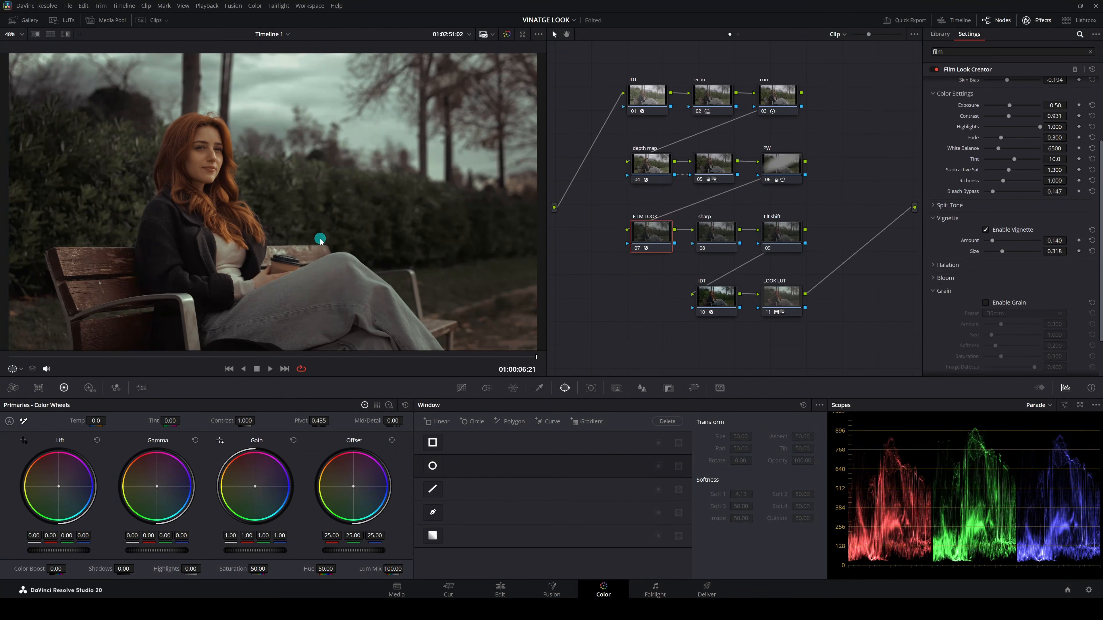
{"action": "left_click", "coordinate": [985, 302]}
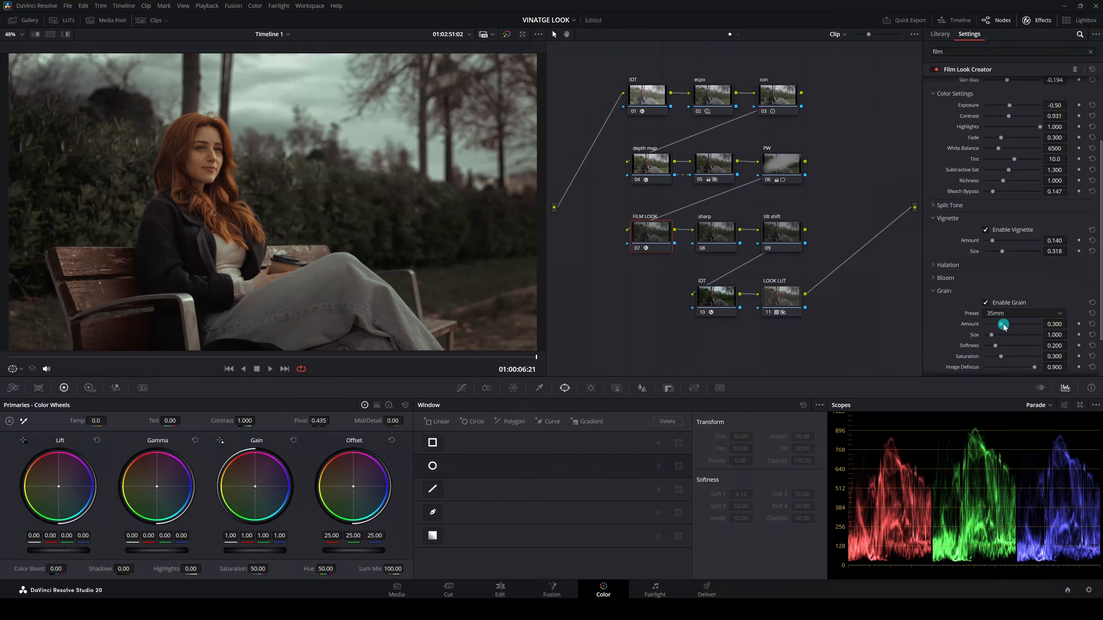
{"action": "left_click_drag", "start_coordinate": [1003, 327], "coordinate": [994, 327]}
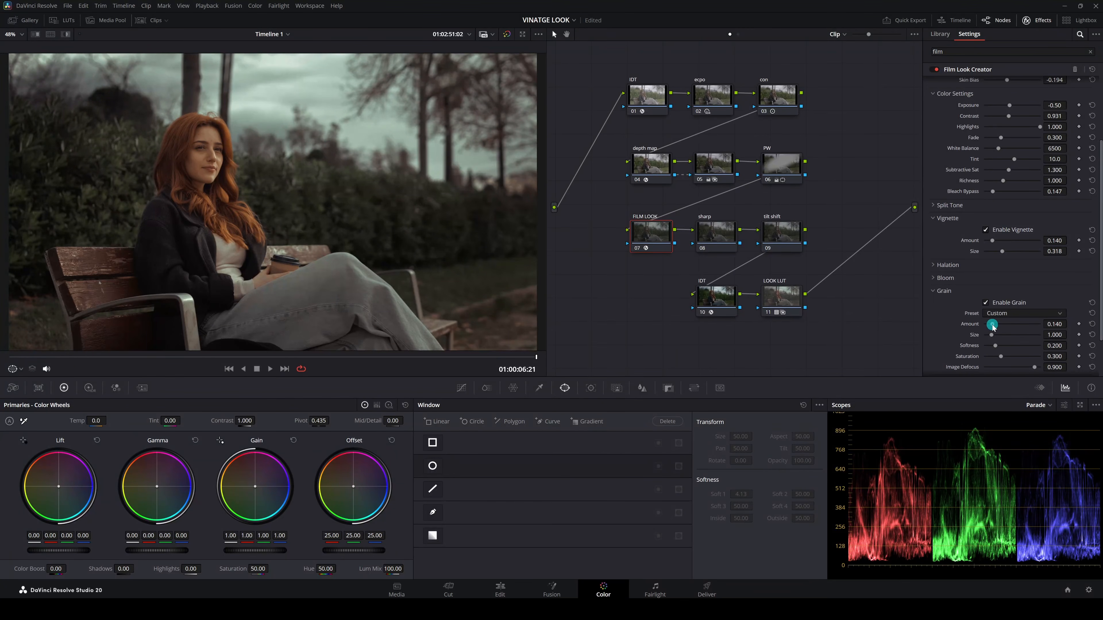
{"action": "scroll", "coordinate": [295, 303], "scroll_direction": "up", "scroll_amount": 10}
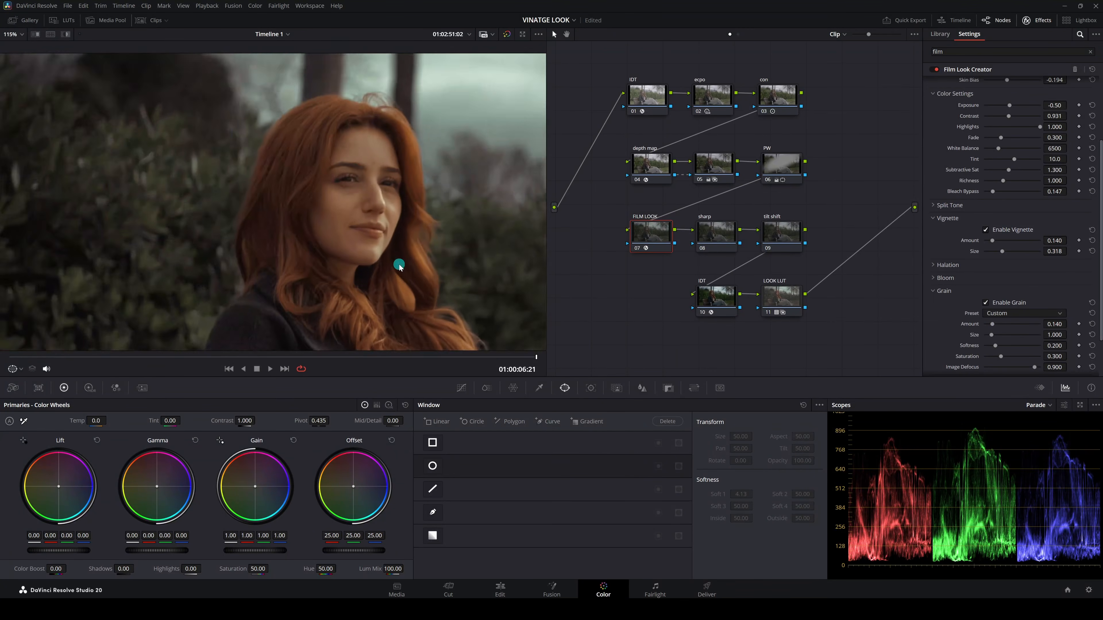
{"action": "scroll", "coordinate": [386, 226], "scroll_direction": "up", "scroll_amount": 1}
{"action": "left_click_drag", "start_coordinate": [466, 235], "coordinate": [403, 256]}
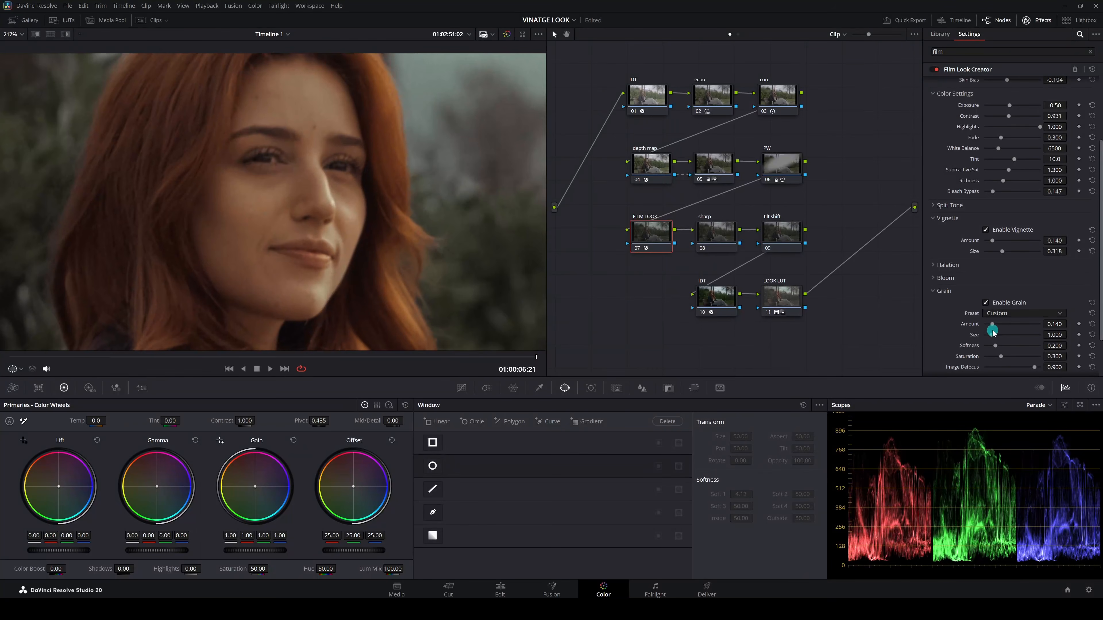
{"action": "left_click_drag", "start_coordinate": [993, 325], "coordinate": [997, 326]}
{"action": "scroll", "coordinate": [1010, 320], "scroll_direction": "down", "scroll_amount": 2}
{"action": "scroll", "coordinate": [1009, 320], "scroll_direction": "up", "scroll_amount": 2}
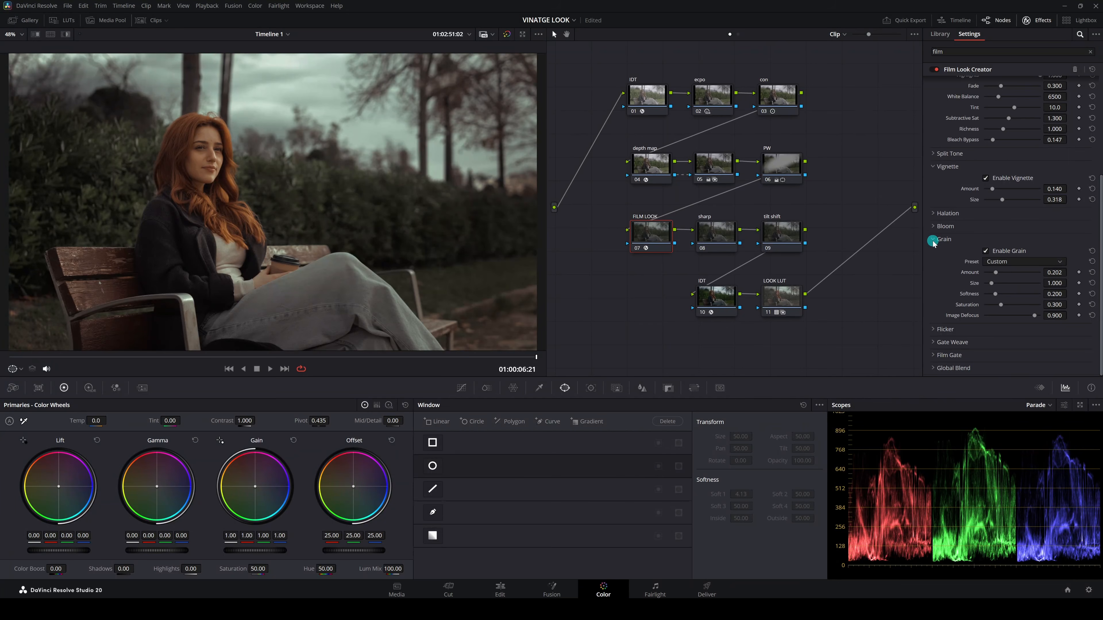
Compare the bench image with the FILM LOOK node disabled and enabled.
{"action": "scroll", "coordinate": [935, 244], "scroll_direction": "up", "scroll_amount": 5}
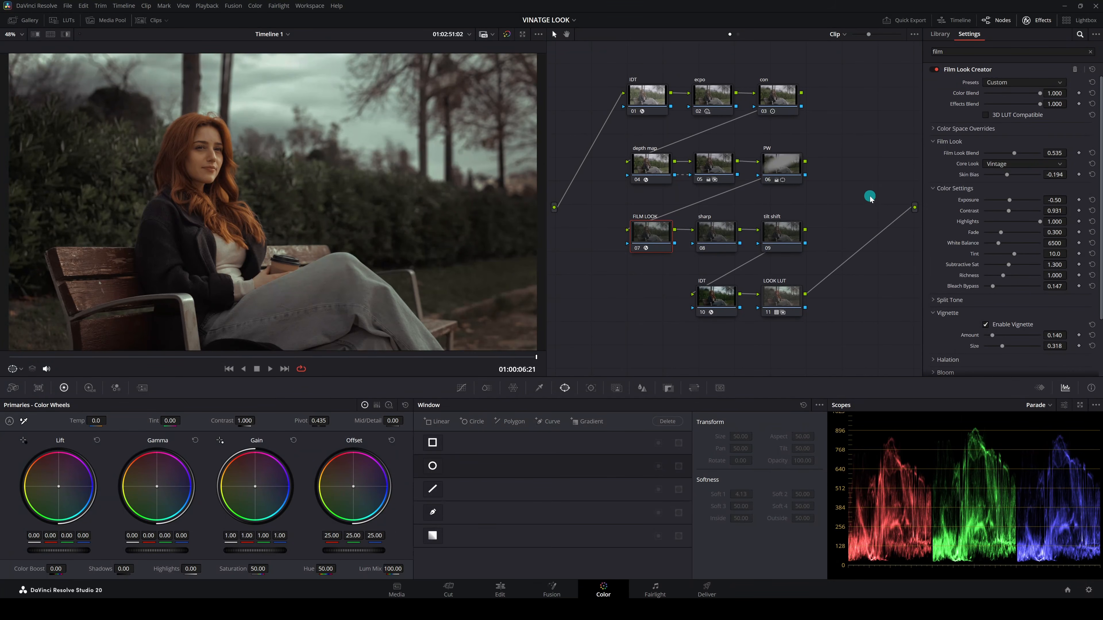
{"action": "left_click", "coordinate": [637, 248]}
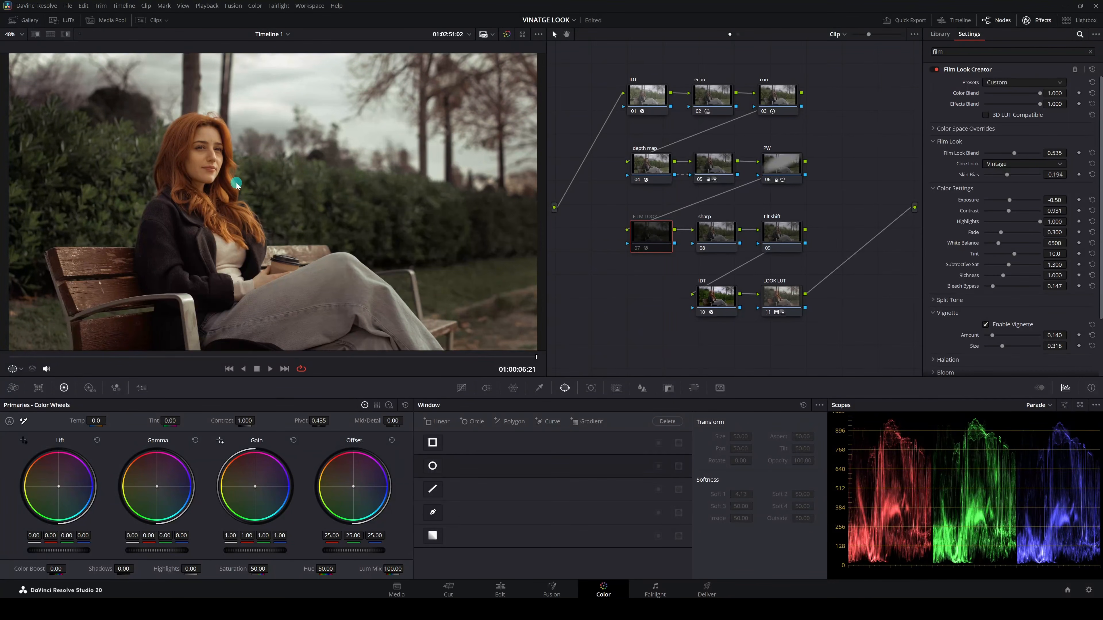
{"action": "left_click", "coordinate": [636, 248]}
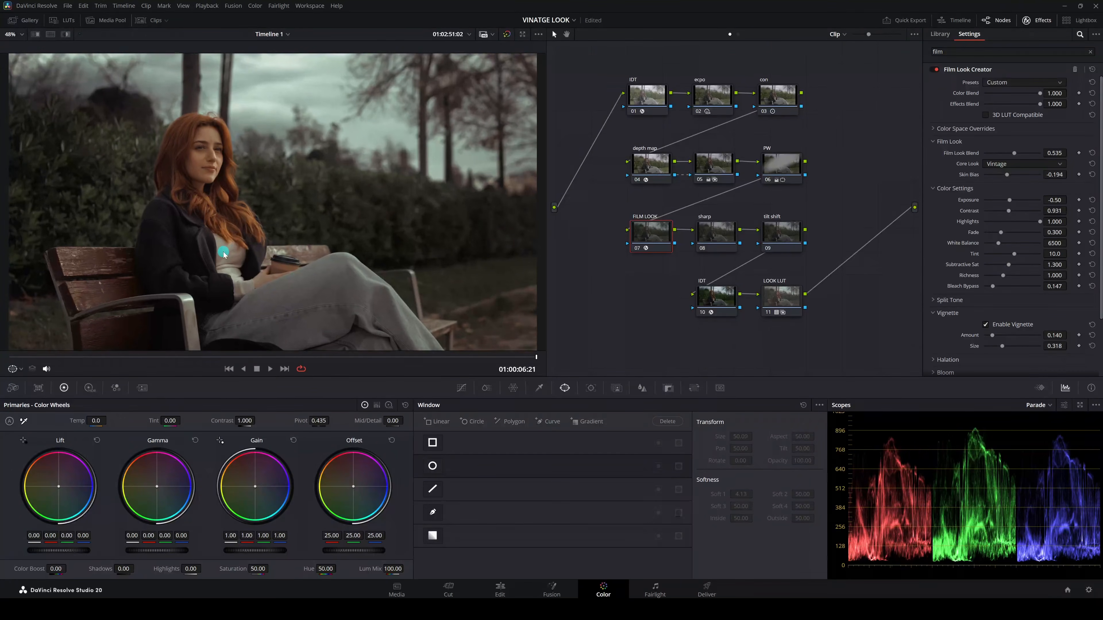
{"action": "scroll", "coordinate": [230, 254], "scroll_direction": "down", "scroll_amount": 1}
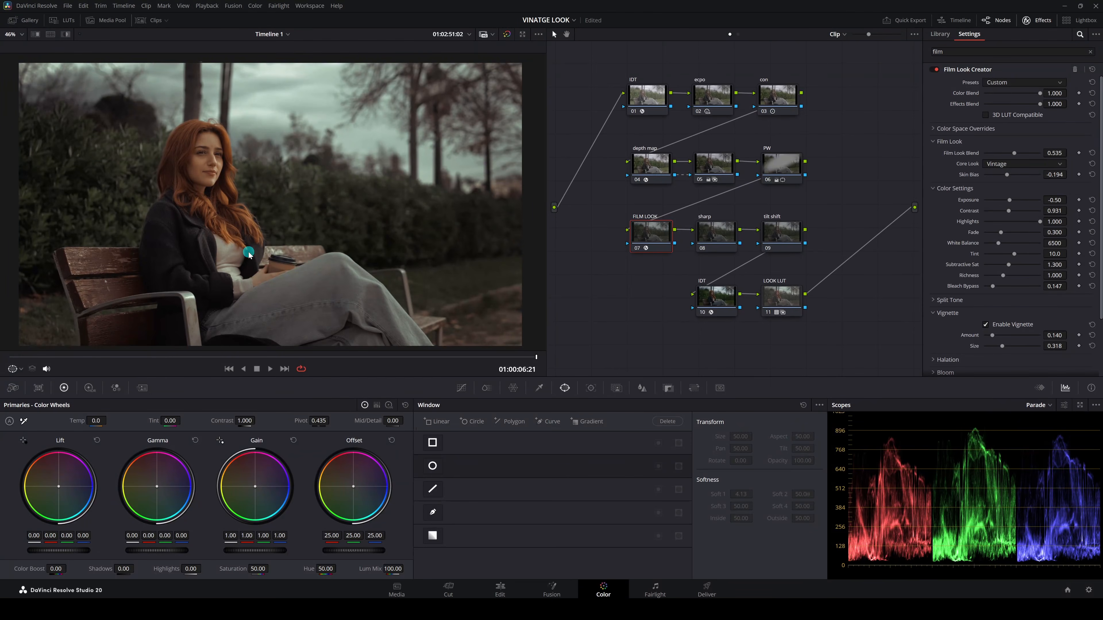
{"action": "scroll", "coordinate": [249, 255], "scroll_direction": "up", "scroll_amount": 1}
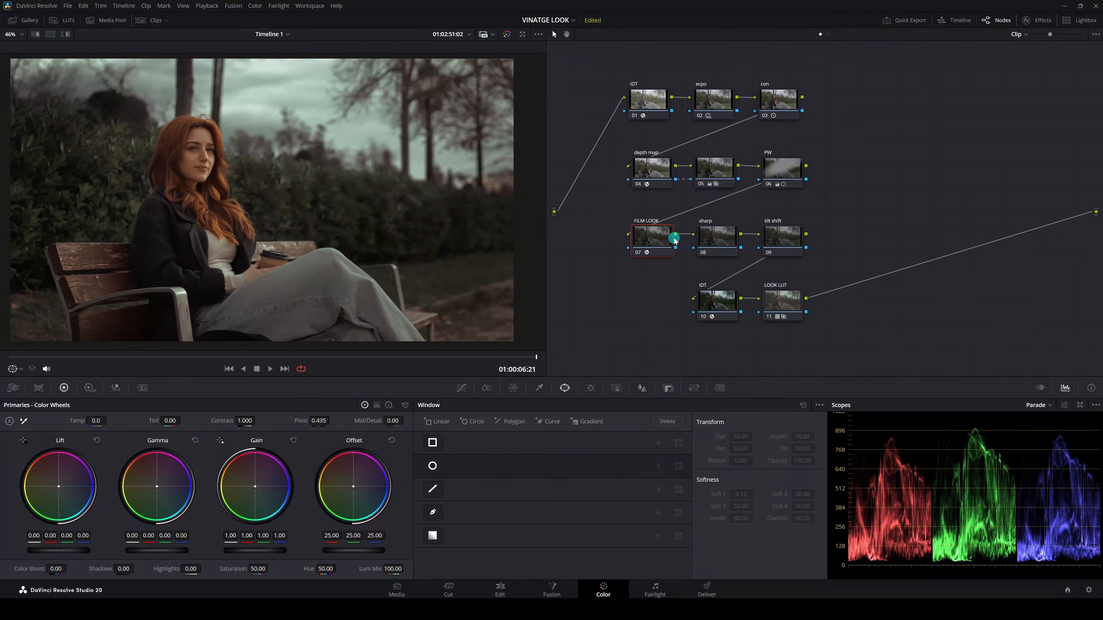
Sharpen the image on the sharp node by setting the blur radius to 0.48, and inspect the face.
{"action": "left_click", "coordinate": [723, 248]}
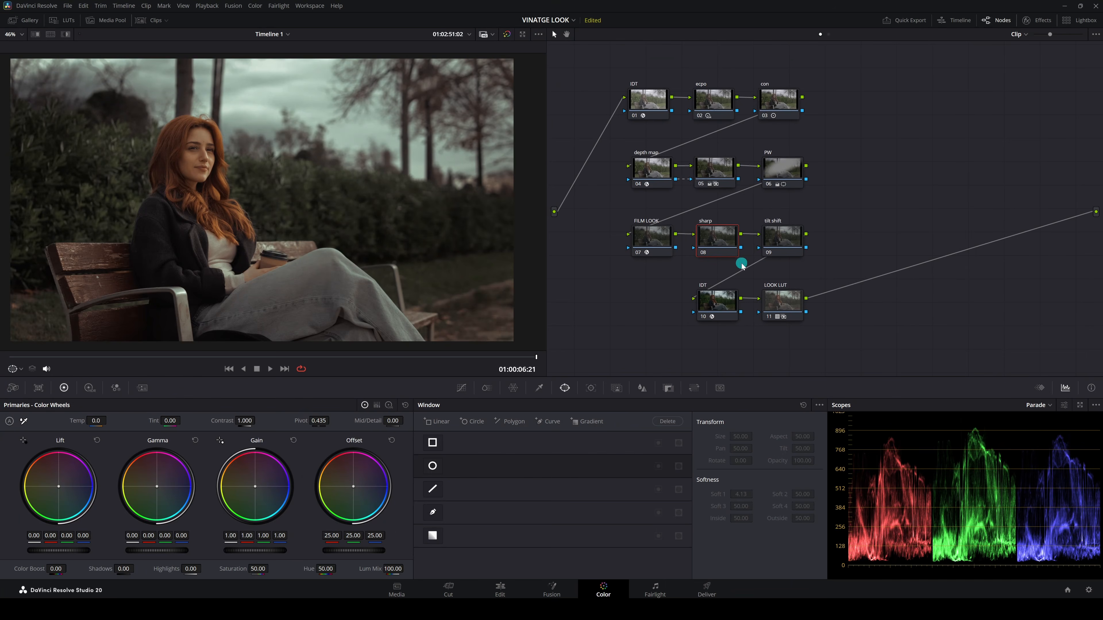
{"action": "left_click", "coordinate": [640, 389]}
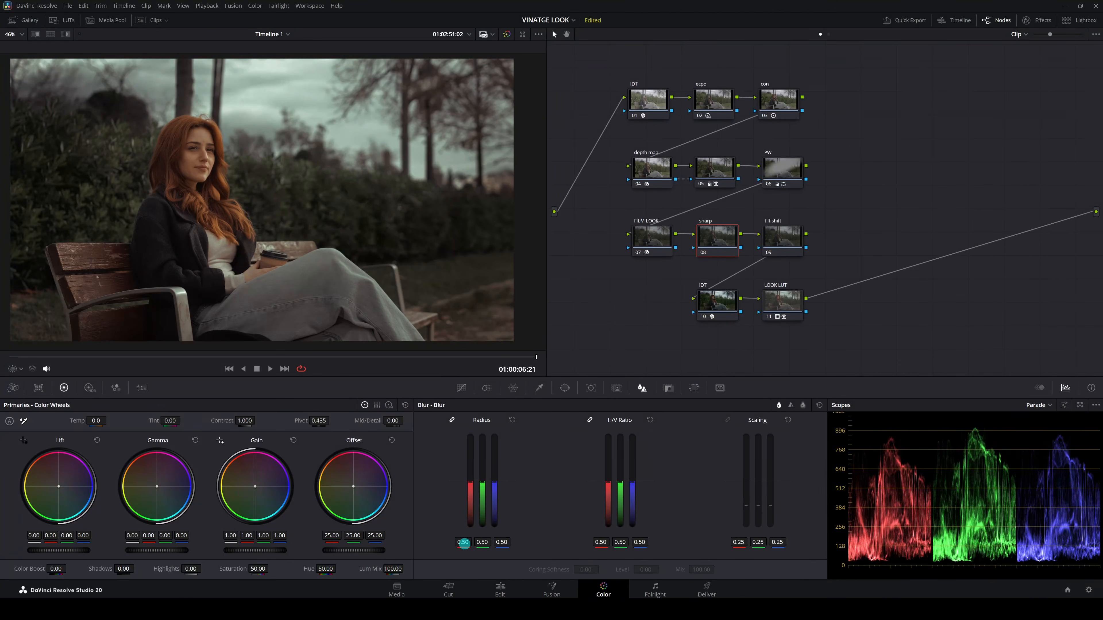
{"action": "left_click_drag", "start_coordinate": [463, 543], "coordinate": [462, 543]}
{"action": "scroll", "coordinate": [184, 103], "scroll_direction": "up", "scroll_amount": 5}
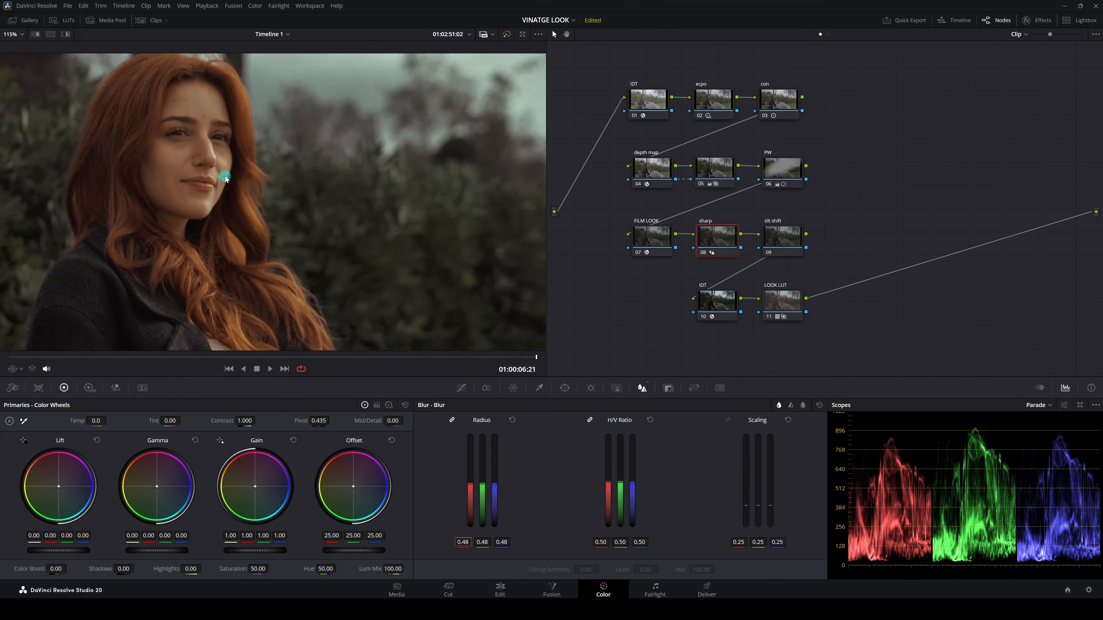
{"action": "scroll", "coordinate": [305, 208], "scroll_direction": "up", "scroll_amount": 2}
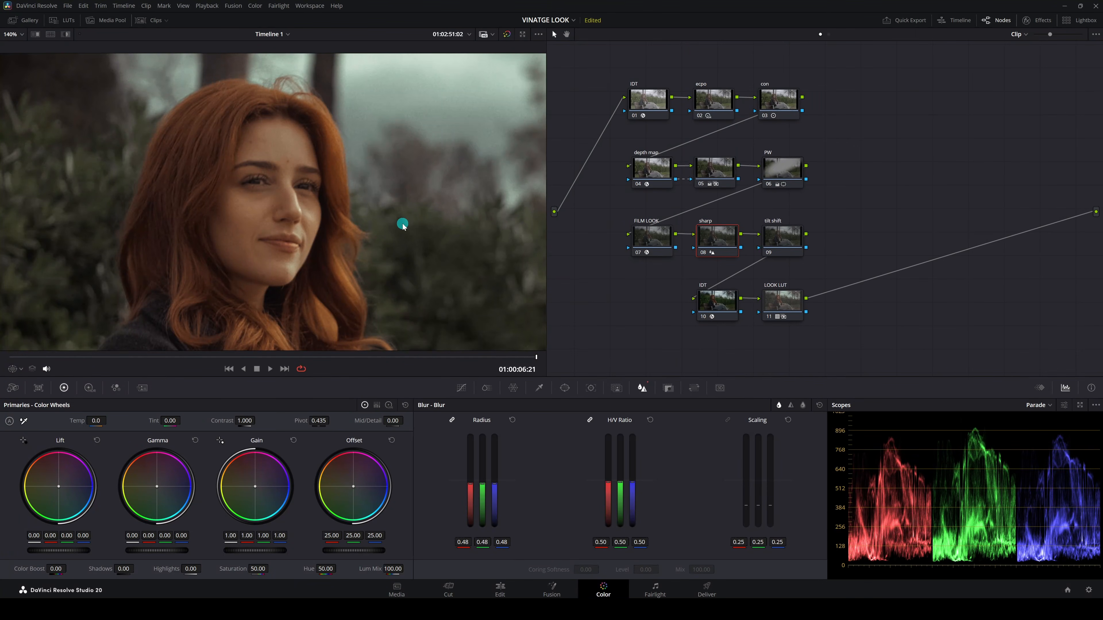
{"action": "key", "text": "shift+z"}
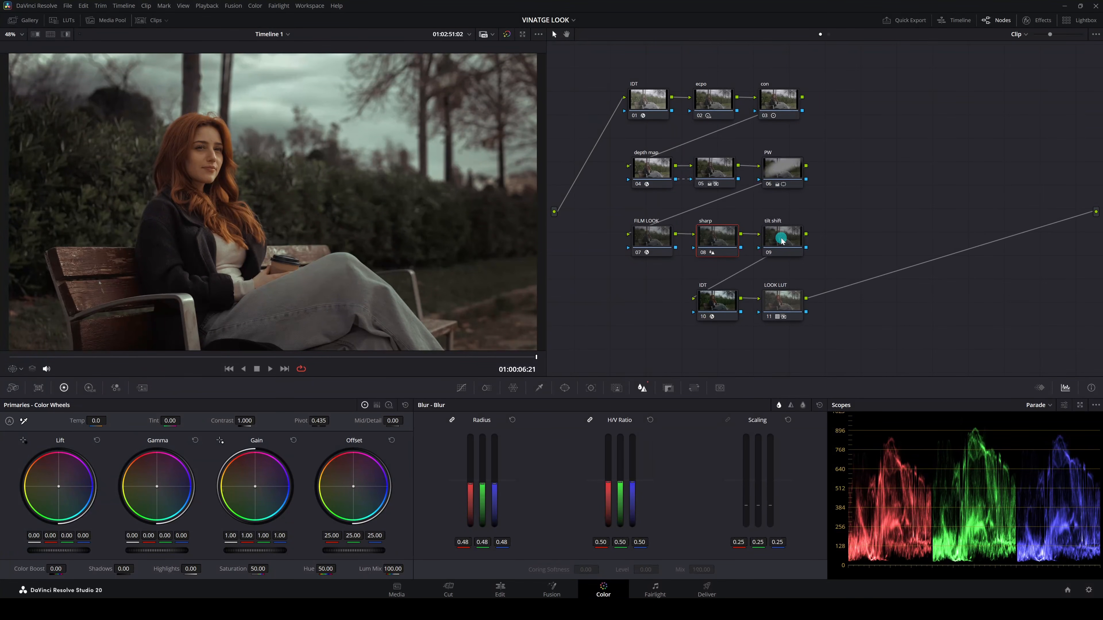
Search the effects library for "tilt" and add Tilt-Shift Blur to the tilt shift node.
{"action": "left_click", "coordinate": [781, 241]}
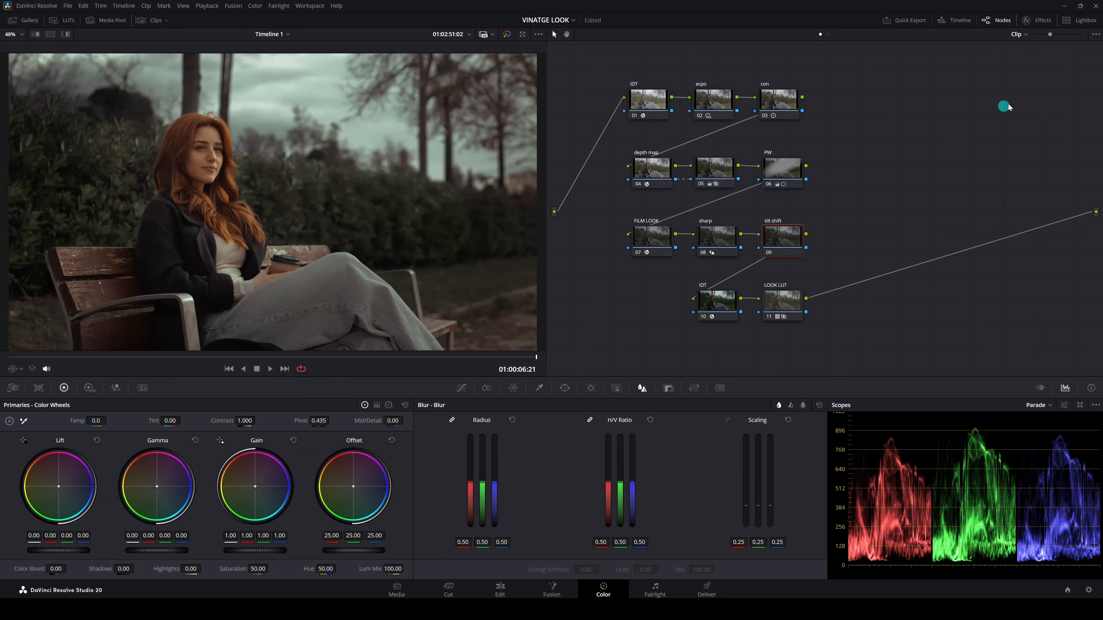
{"action": "left_click", "coordinate": [1043, 21]}
{"action": "left_click", "coordinate": [998, 50]}
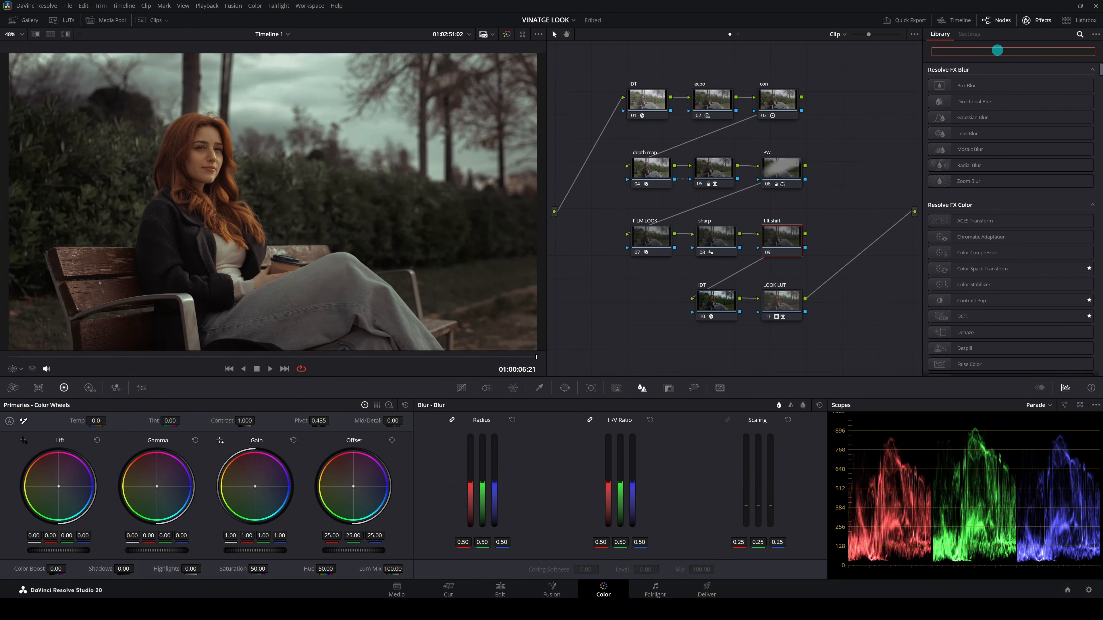
{"action": "type", "text": "tilt"}
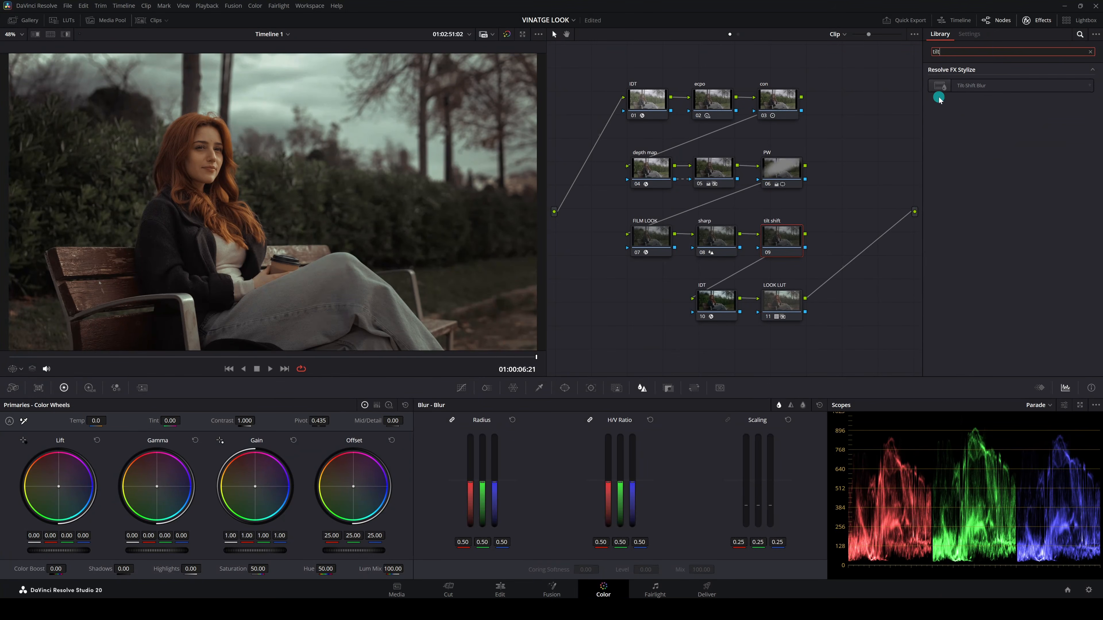
{"action": "left_click_drag", "start_coordinate": [936, 89], "coordinate": [774, 241]}
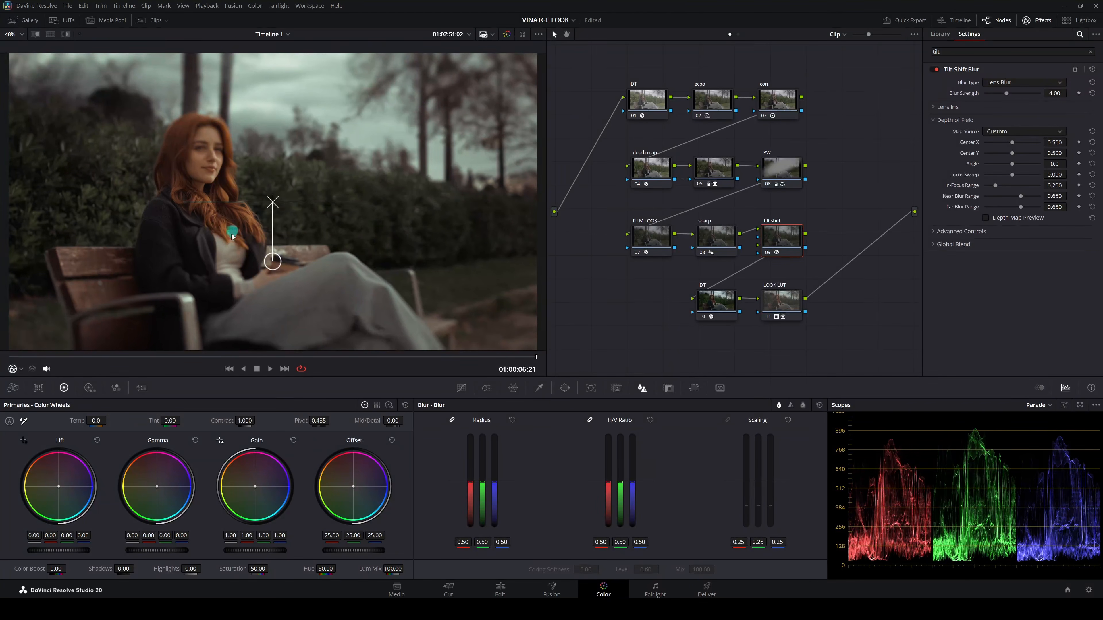
{"action": "scroll", "coordinate": [218, 226], "scroll_direction": "down", "scroll_amount": 2}
{"action": "scroll", "coordinate": [217, 214], "scroll_direction": "up", "scroll_amount": 1}
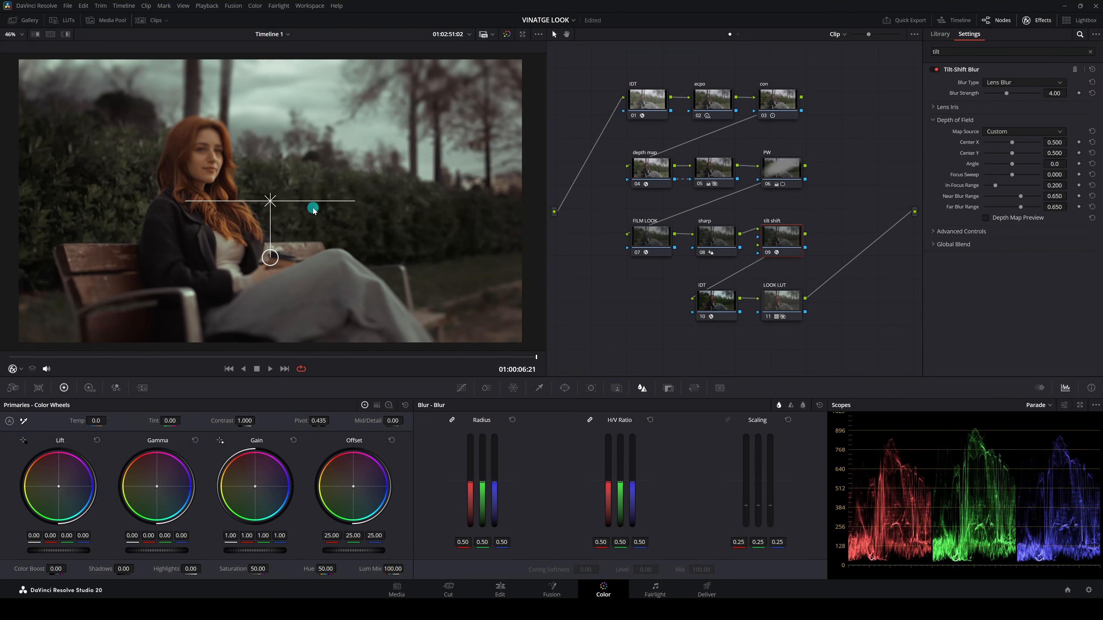
Turn on the depth map preview for the Tilt-Shift Blur.
{"action": "left_click", "coordinate": [986, 217]}
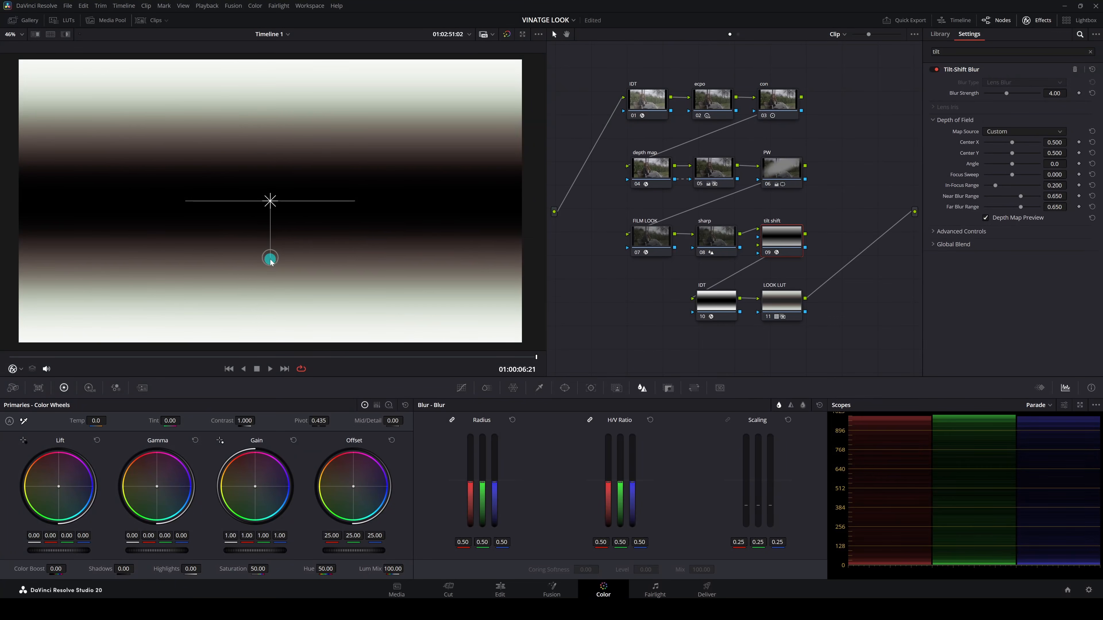
{"action": "left_click_drag", "start_coordinate": [271, 258], "coordinate": [271, 266]}
{"action": "left_click_drag", "start_coordinate": [1053, 145], "coordinate": [1047, 145]}
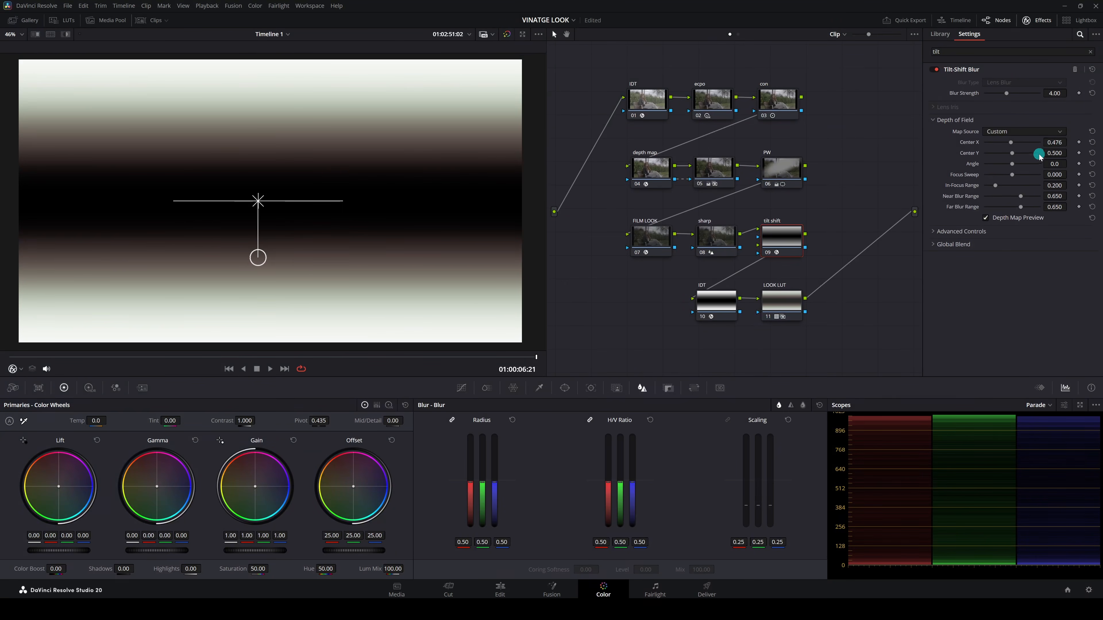
{"action": "key", "text": "ctrl+z"}
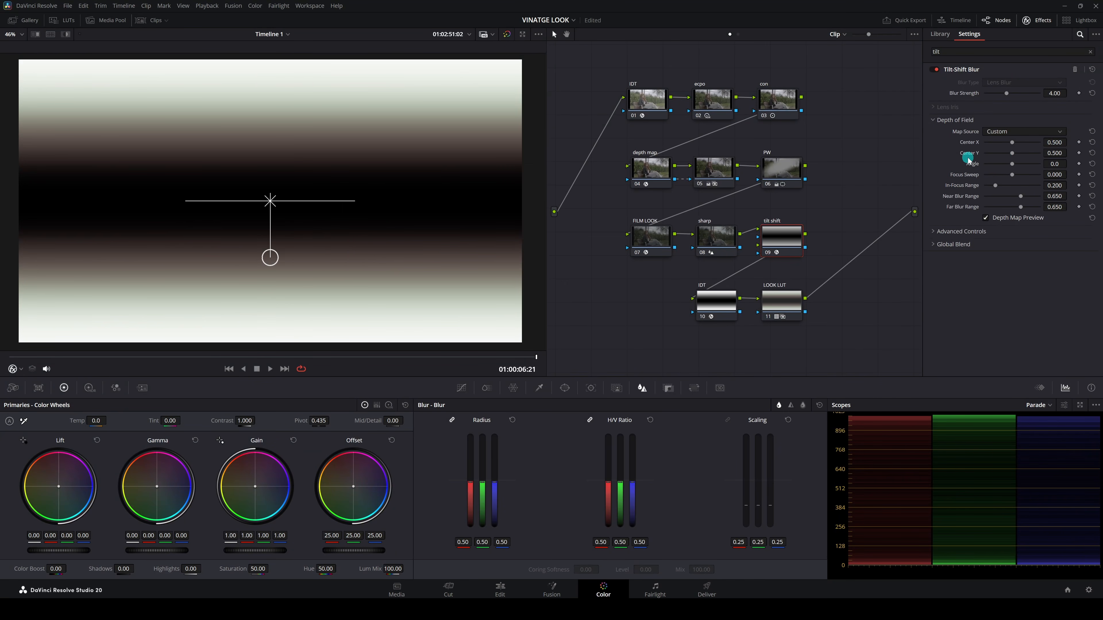
Set the Tilt-Shift Blur's Focus Sweep to 0.019, In-Focus Range to 0.342 and Near Blur Range to 0.690, and turn off the depth map preview.
{"action": "left_click_drag", "start_coordinate": [1051, 175], "coordinate": [1088, 195]}
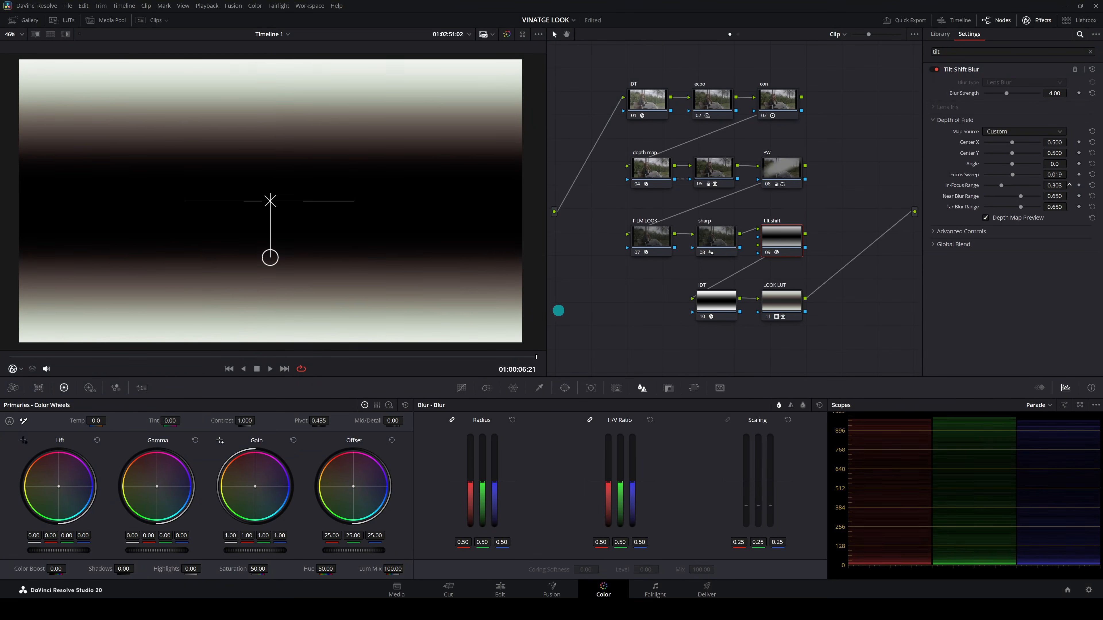
{"action": "left_click_drag", "start_coordinate": [558, 311], "coordinate": [571, 316]}
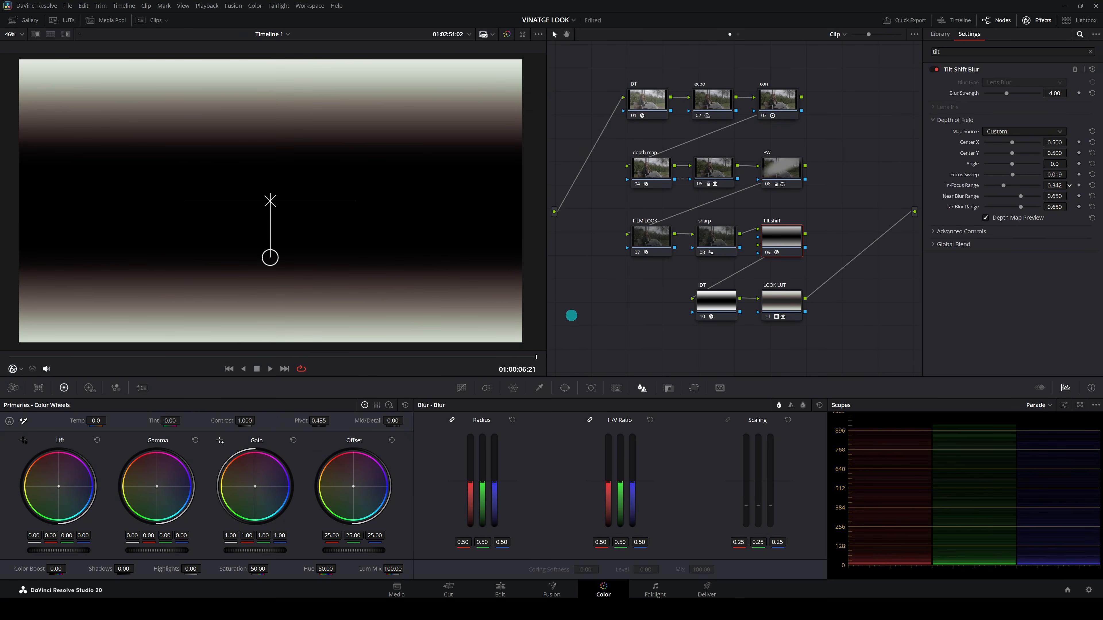
{"action": "mouse_move", "coordinate": [1049, 194]}
{"action": "left_mouse_down"}
{"action": "mouse_move", "coordinate": [1066, 195]}
{"action": "mouse_move", "coordinate": [1054, 197]}
{"action": "left_mouse_up"}
{"action": "left_click", "coordinate": [986, 218]}
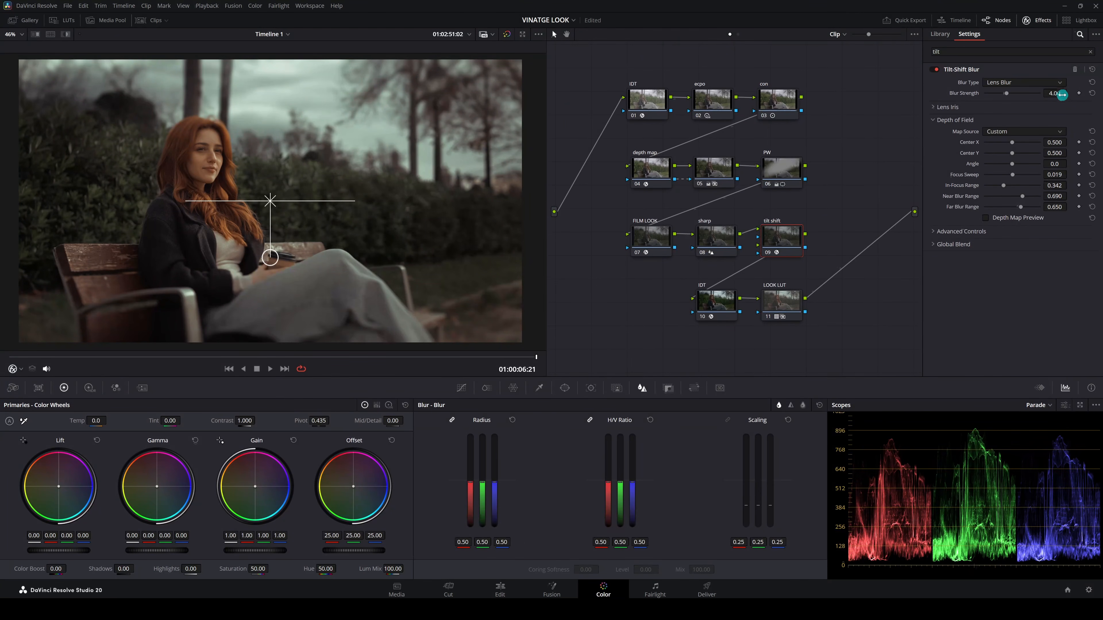
Try a Tilt-Shift Blur strength of 2.00 while inspecting the woman's knees, and settle on a strength of 3.00.
{"action": "left_click_drag", "start_coordinate": [1053, 94], "coordinate": [976, 103]}
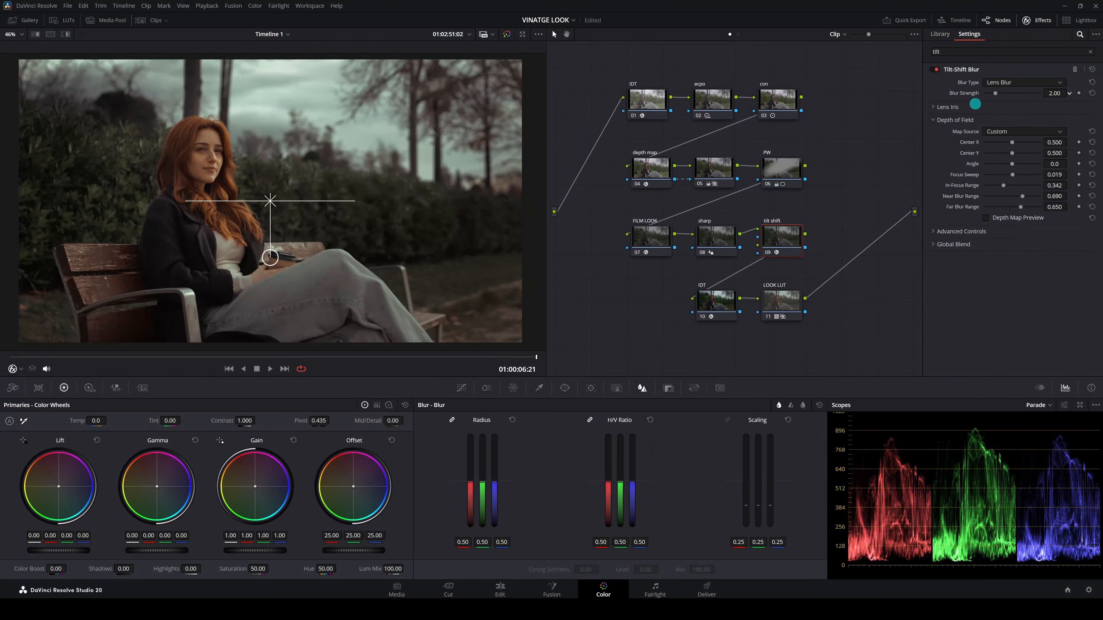
{"action": "scroll", "coordinate": [381, 284], "scroll_direction": "up", "scroll_amount": 5}
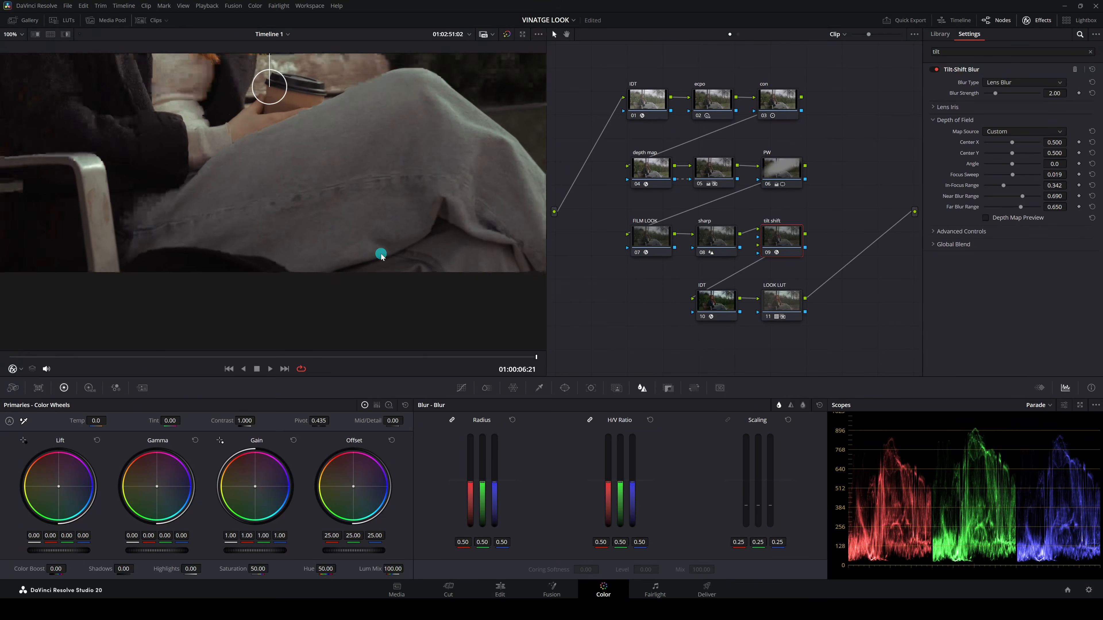
{"action": "scroll", "coordinate": [391, 169], "scroll_direction": "up", "scroll_amount": 2}
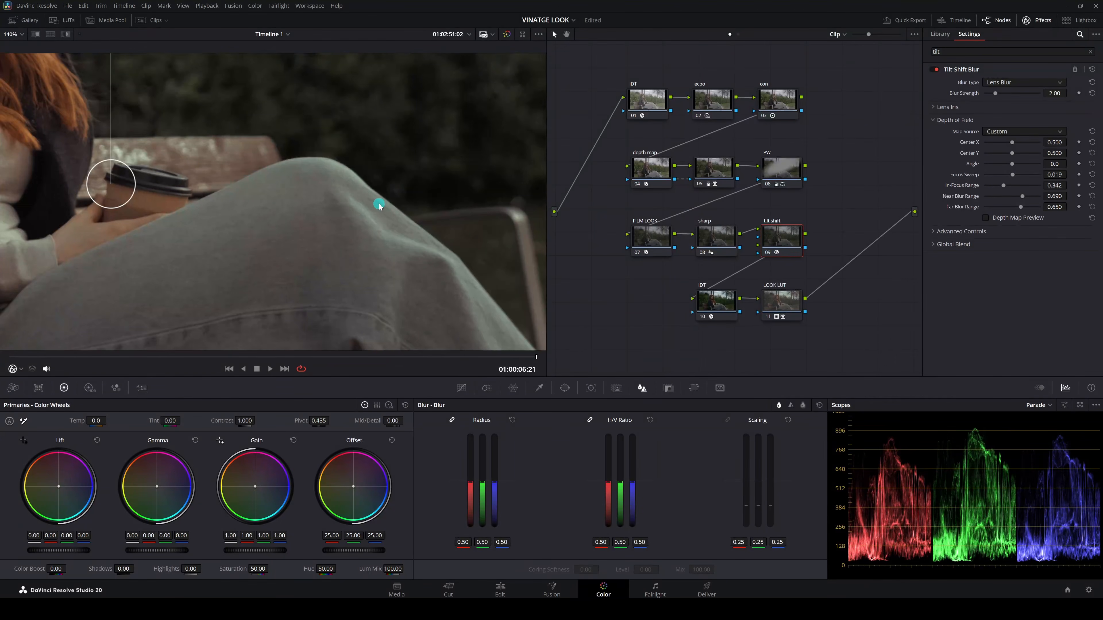
{"action": "key", "text": "shift+z"}
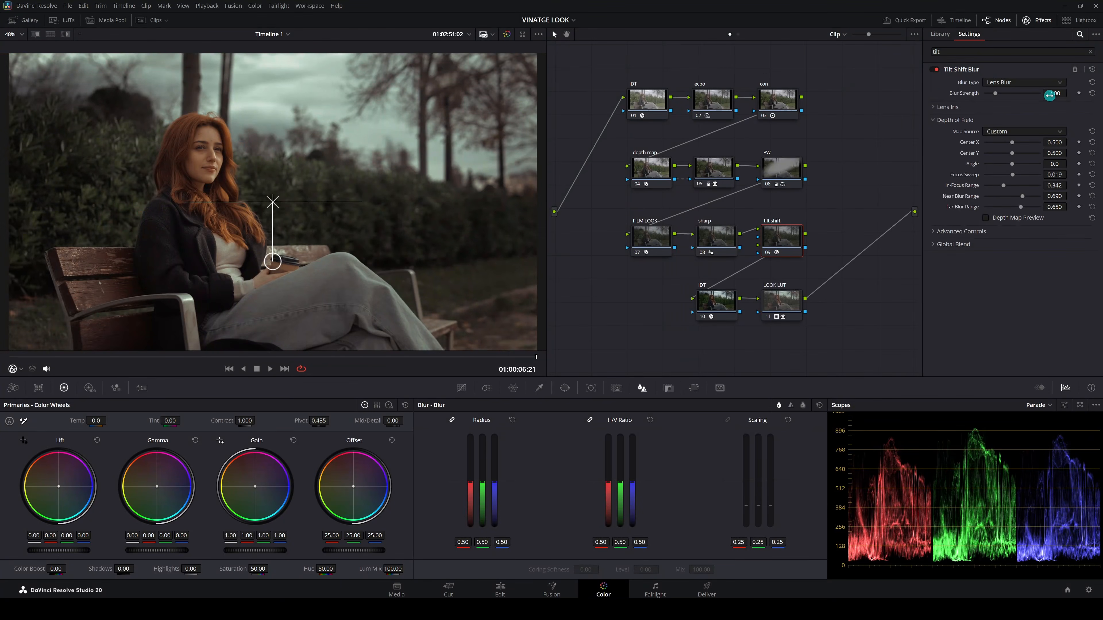
{"action": "left_click_drag", "start_coordinate": [1051, 96], "coordinate": [1055, 96]}
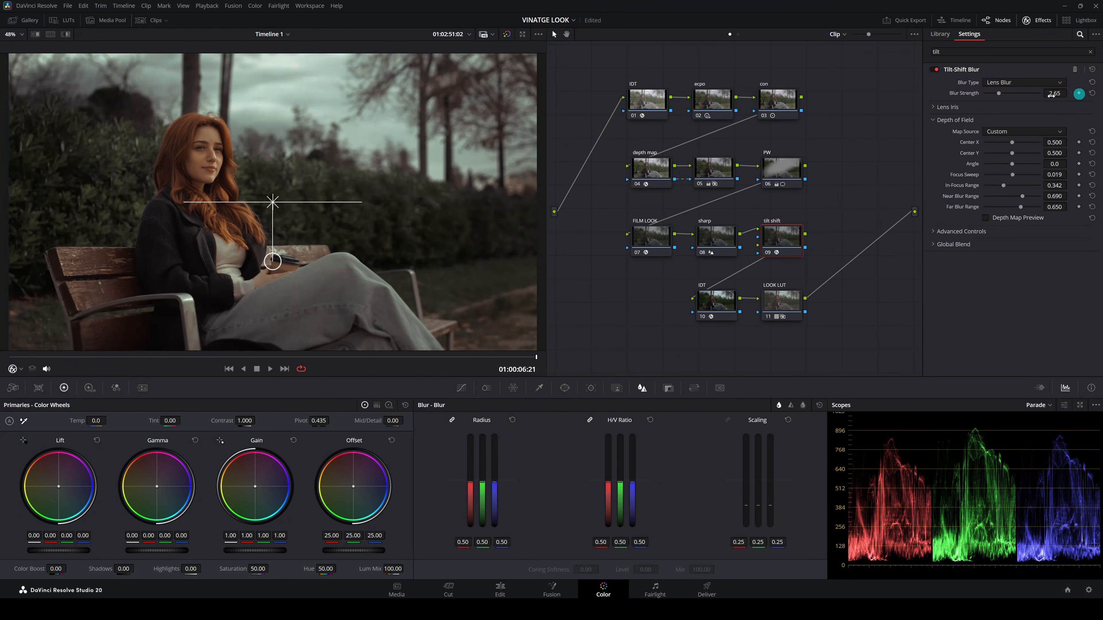
{"action": "left_click_drag", "start_coordinate": [1051, 95], "coordinate": [1058, 95]}
Compare the knee area at close range with the tilt shift node disabled and enabled.
{"action": "scroll", "coordinate": [411, 299], "scroll_direction": "up", "scroll_amount": 5}
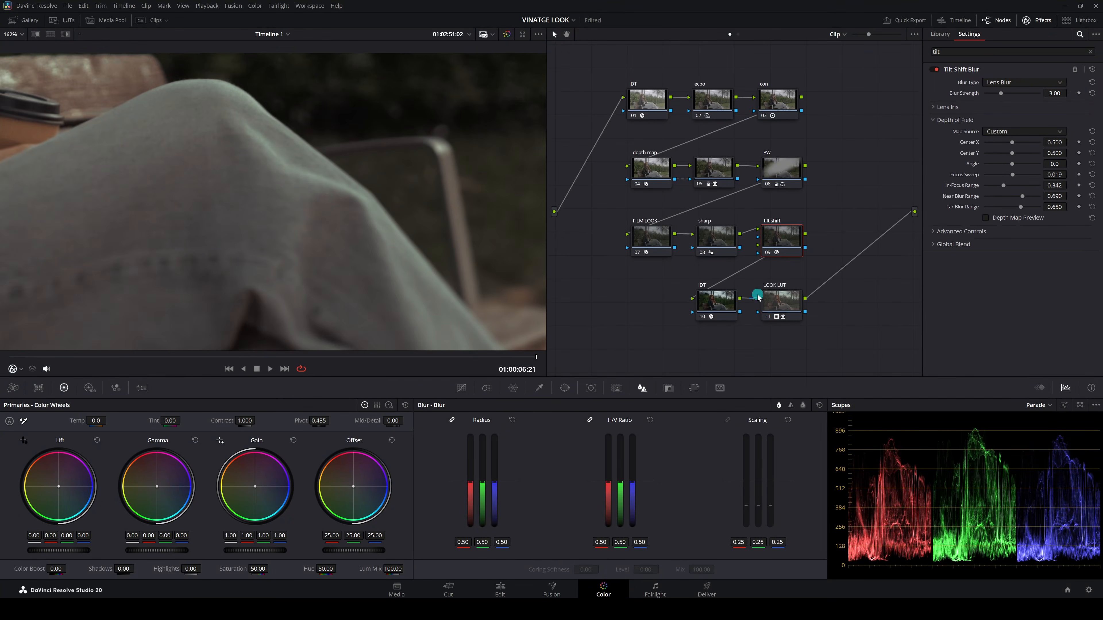
{"action": "left_click", "coordinate": [767, 253]}
{"action": "left_click", "coordinate": [768, 253]}
{"action": "left_click", "coordinate": [281, 239]}
{"action": "scroll", "coordinate": [281, 239], "scroll_direction": "down", "scroll_amount": 5}
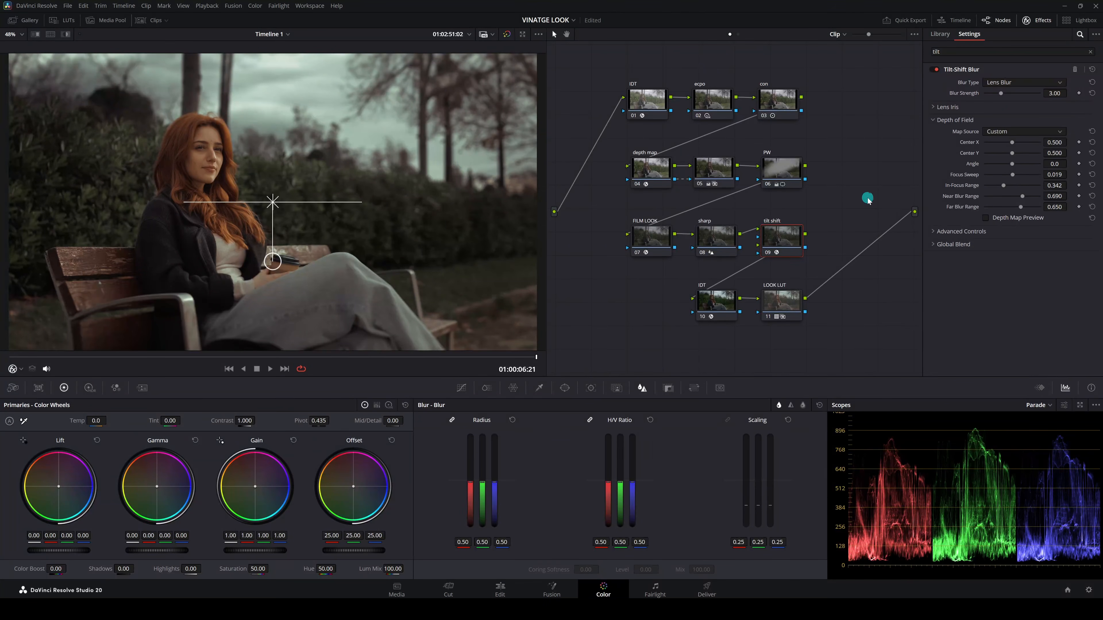
Select the output IDT node before LOOK LUT and hide the effects settings to enlarge the node graph.
{"action": "left_click", "coordinate": [712, 302]}
{"action": "scroll", "coordinate": [354, 252], "scroll_direction": "down", "scroll_amount": 1}
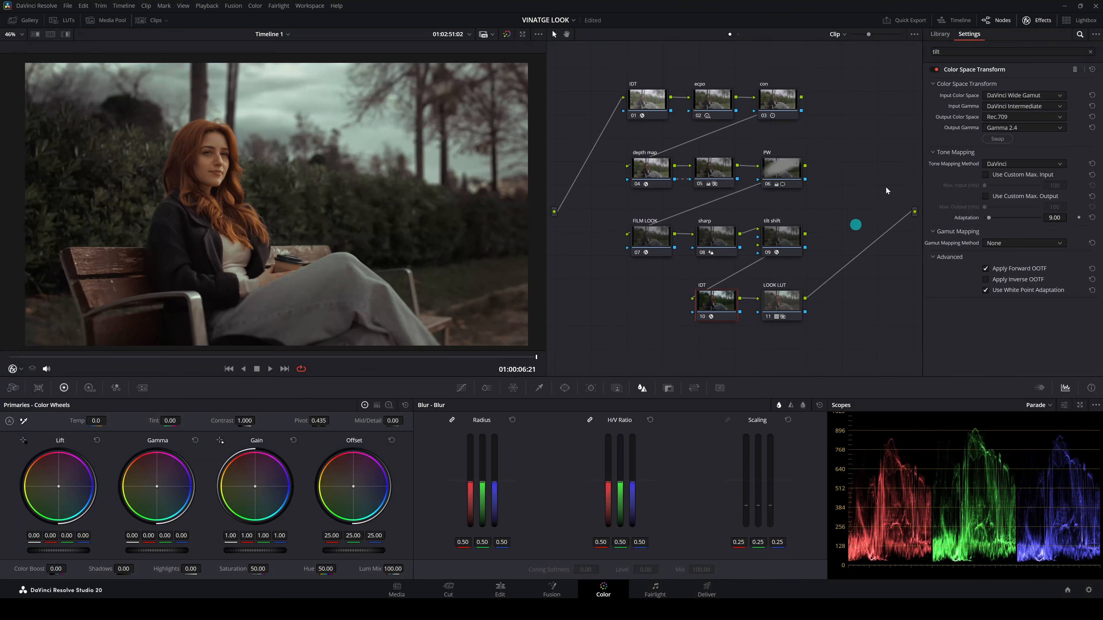
{"action": "left_click", "coordinate": [1038, 20]}
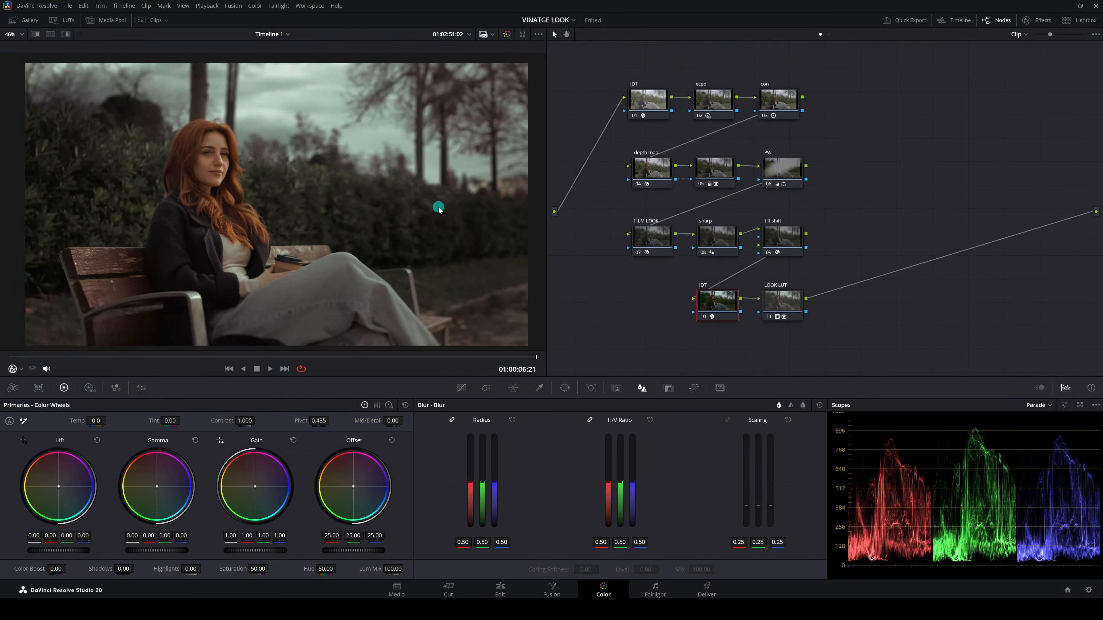
{"action": "scroll", "coordinate": [439, 210], "scroll_direction": "up", "scroll_amount": 1}
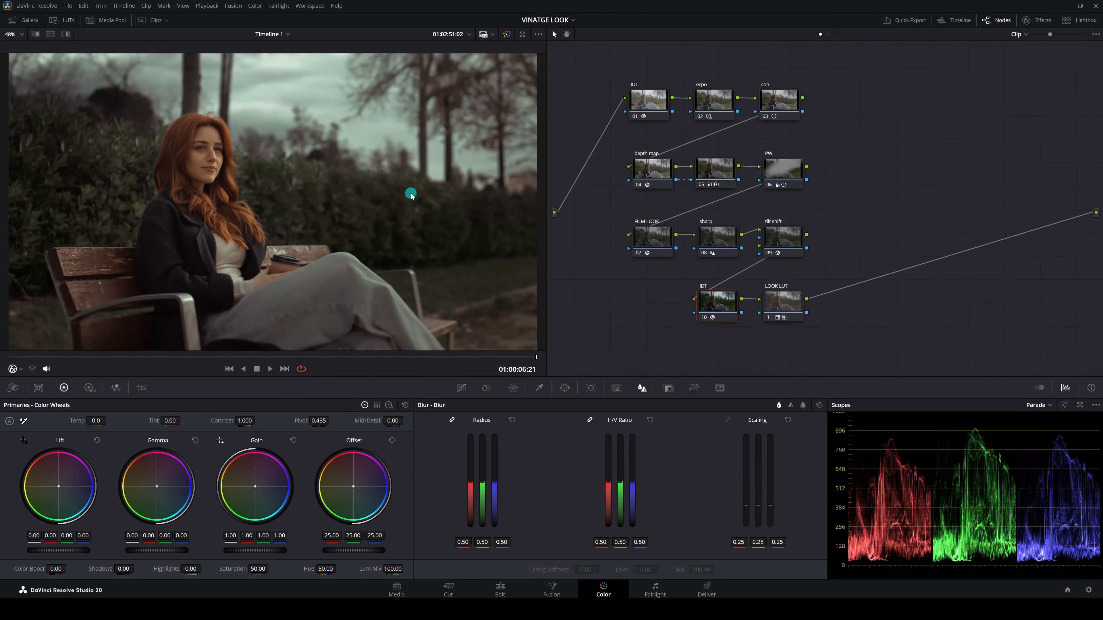
Show the timeline's clip thumbnails and scrub through the graded second clip.
{"action": "left_click", "coordinate": [158, 21]}
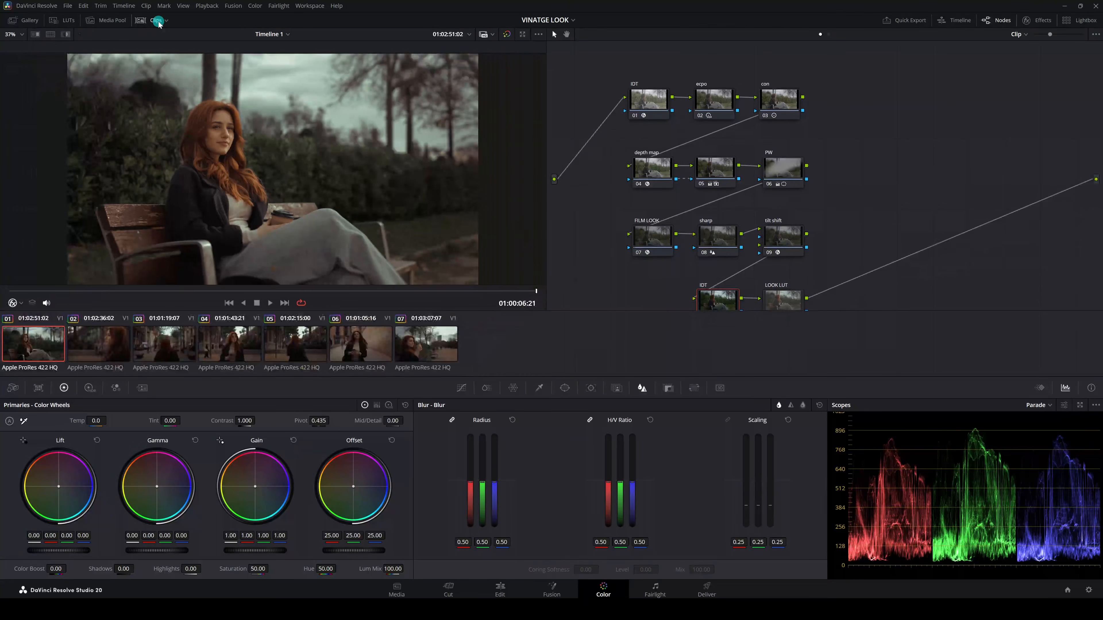
{"action": "left_click", "coordinate": [110, 361]}
{"action": "left_click_drag", "start_coordinate": [74, 292], "coordinate": [139, 291]}
{"action": "left_click_drag", "start_coordinate": [778, 224], "coordinate": [874, 278]}
{"action": "left_click_drag", "start_coordinate": [73, 293], "coordinate": [12, 305]}
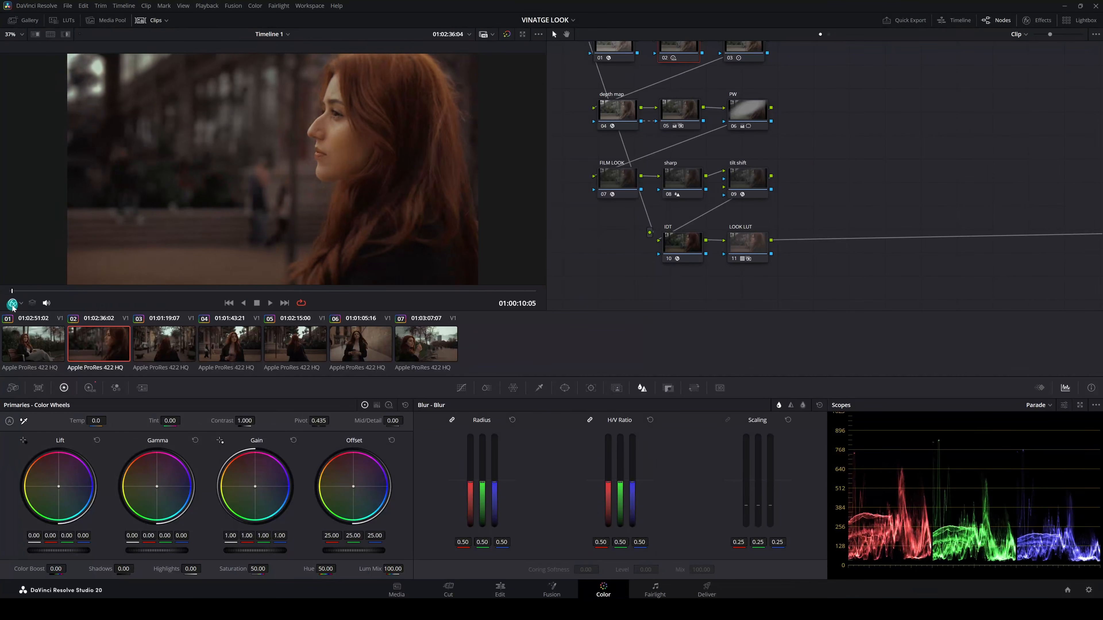
Review the grade on the third, fourth and fifth clips by scrubbing through each one.
{"action": "left_click", "coordinate": [163, 350]}
{"action": "left_click_drag", "start_coordinate": [93, 291], "coordinate": [561, 298]}
{"action": "left_click", "coordinate": [225, 354]}
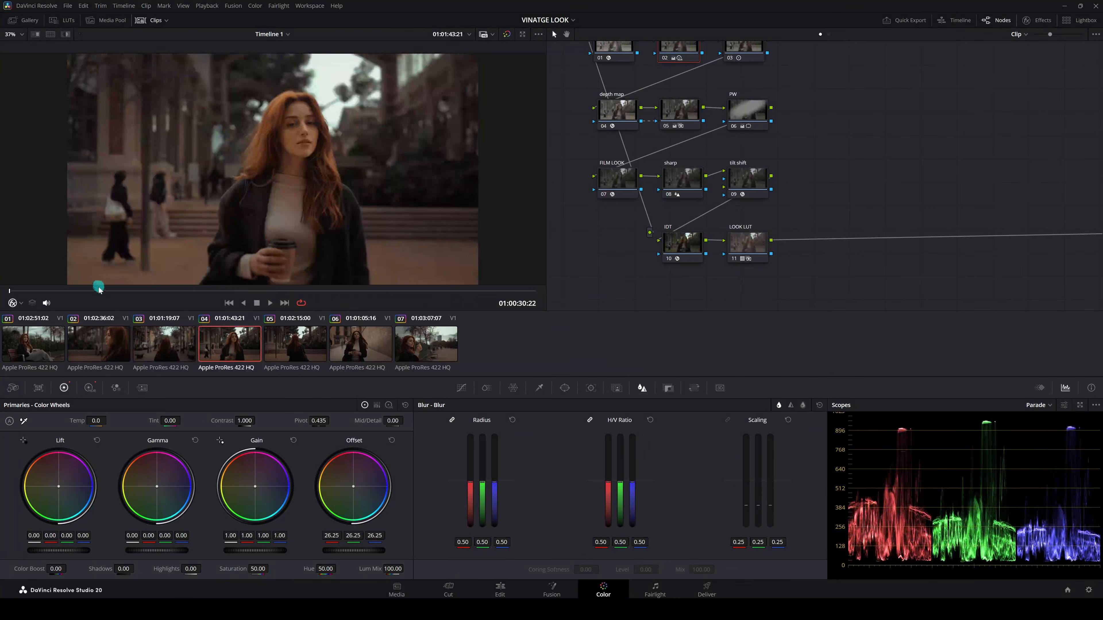
{"action": "left_click_drag", "start_coordinate": [99, 291], "coordinate": [406, 298]}
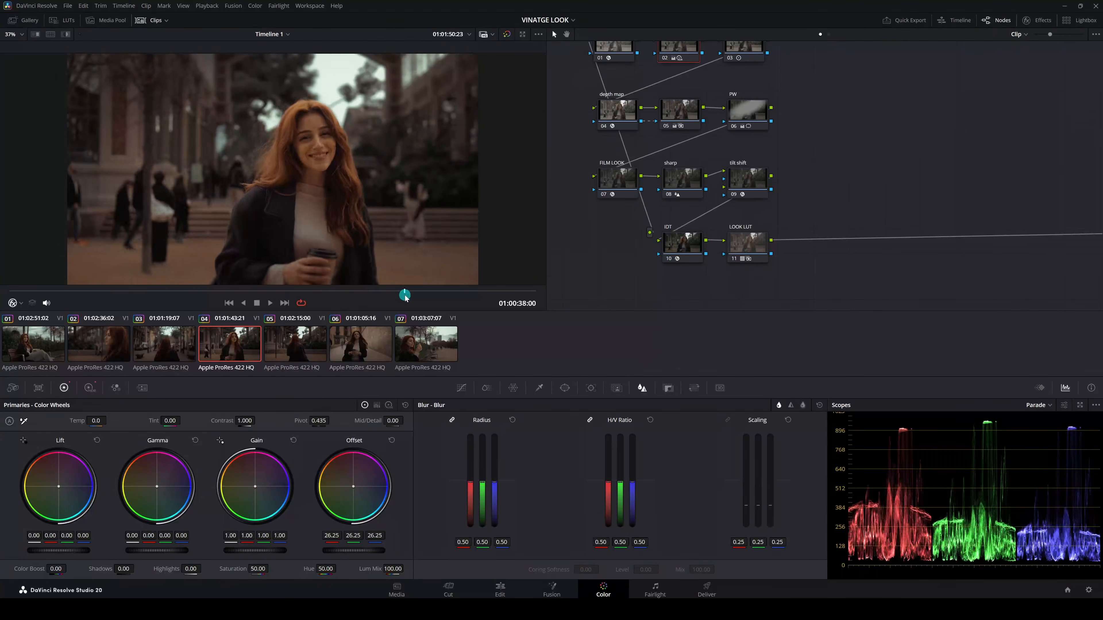
{"action": "left_click", "coordinate": [314, 343]}
{"action": "left_click_drag", "start_coordinate": [263, 296], "coordinate": [7, 296]}
Scrub through the sixth and seventh clips, and return to the last frame of the first bench clip.
{"action": "left_click", "coordinate": [365, 345]}
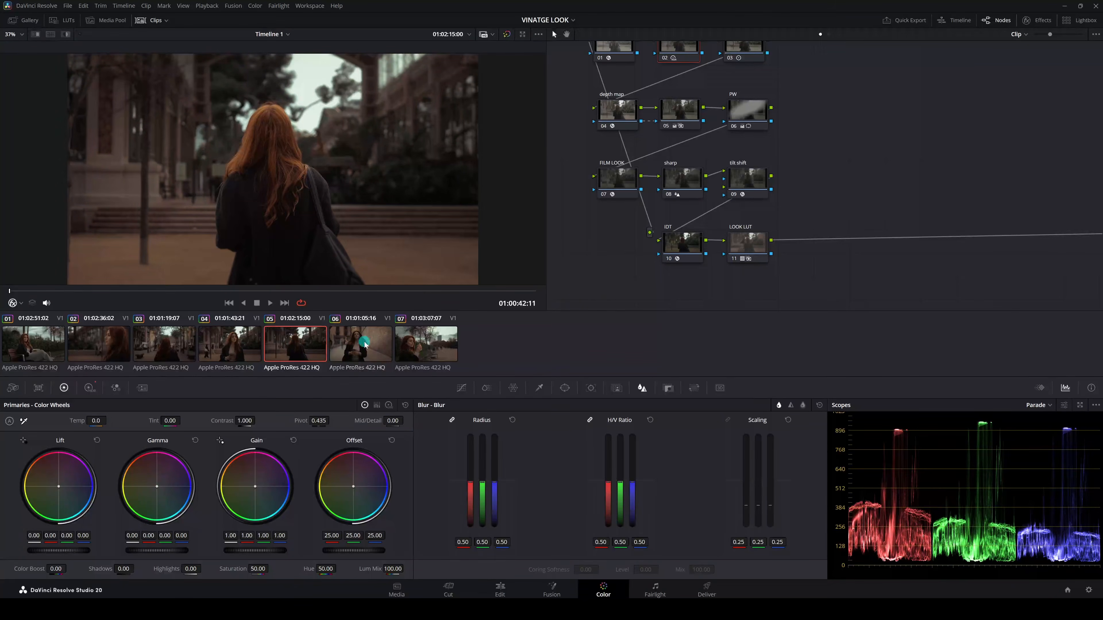
{"action": "left_click_drag", "start_coordinate": [97, 291], "coordinate": [593, 301]}
{"action": "left_click", "coordinate": [435, 356]}
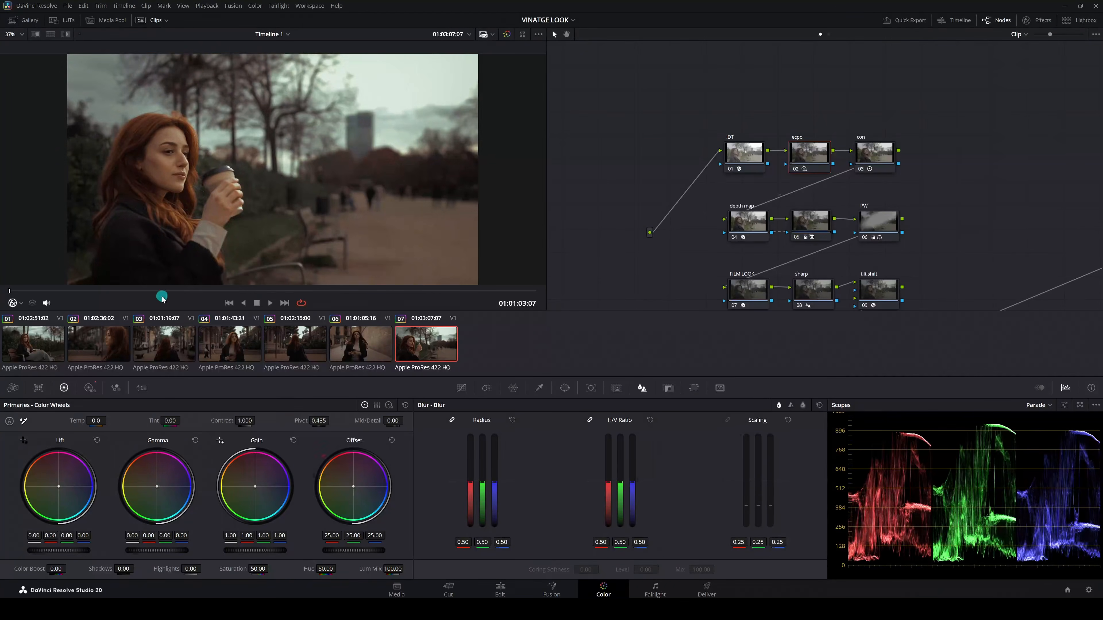
{"action": "mouse_move", "coordinate": [163, 299]}
{"action": "left_mouse_down"}
{"action": "mouse_move", "coordinate": [570, 281]}
{"action": "mouse_move", "coordinate": [624, 241]}
{"action": "mouse_move", "coordinate": [536, 296]}
{"action": "mouse_move", "coordinate": [381, 295]}
{"action": "mouse_move", "coordinate": [656, 190]}
{"action": "left_mouse_up"}
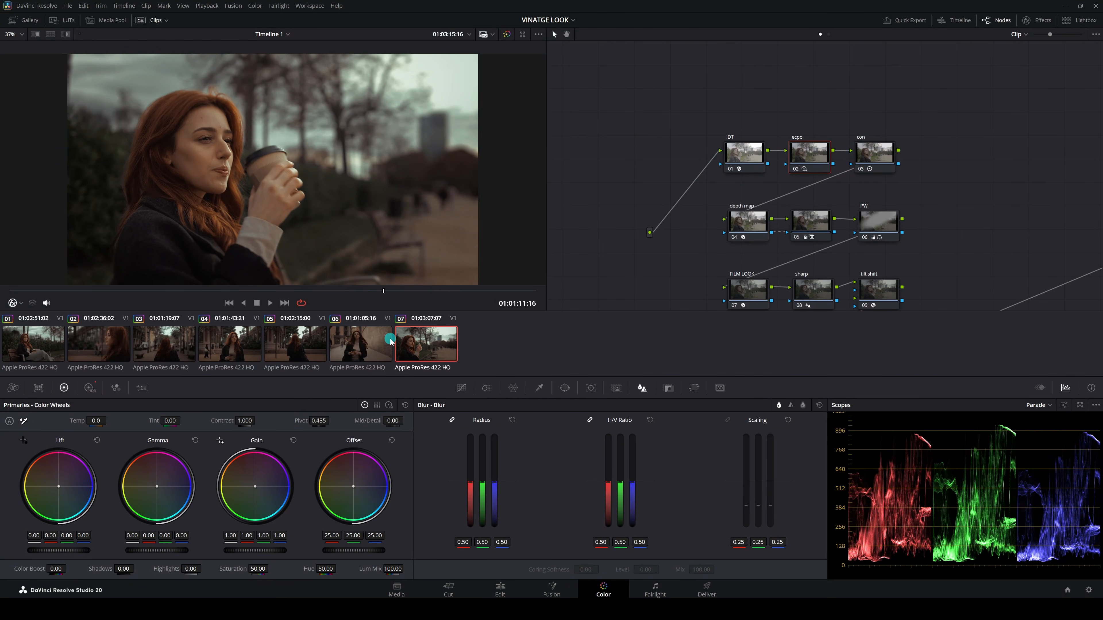
{"action": "left_click", "coordinate": [21, 352]}
{"action": "left_click_drag", "start_coordinate": [150, 292], "coordinate": [554, 300]}
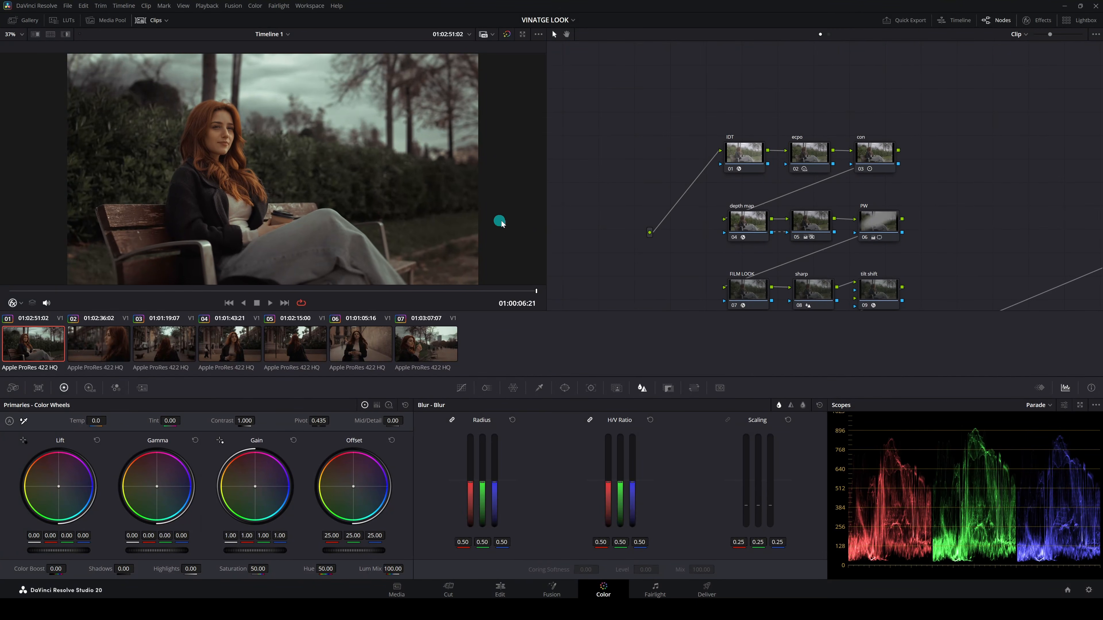